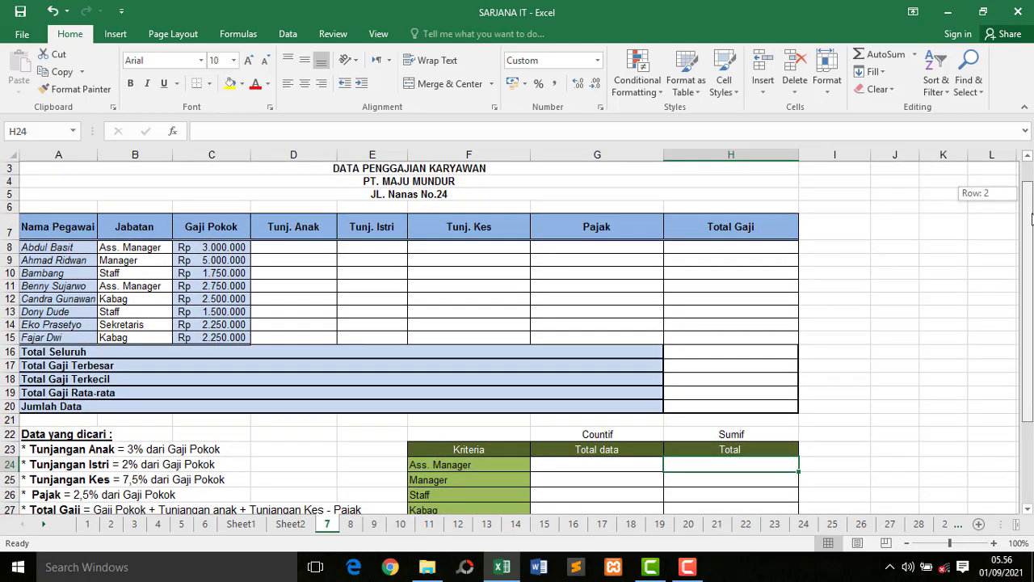
- Review the payroll table's column headings in row 7 and the summary labels in rows 16 to 20
drag(1032, 218, 1032, 219)
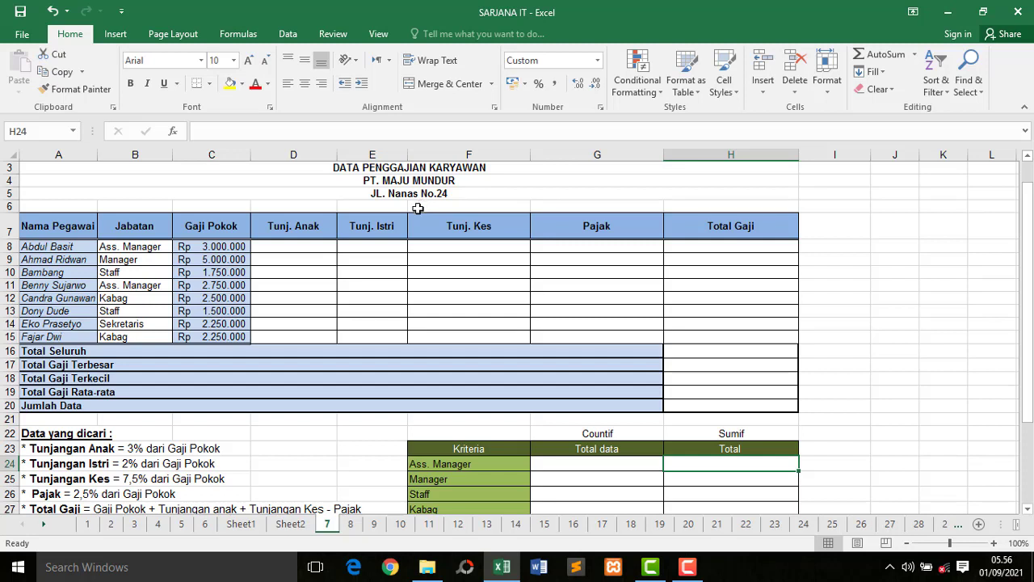
click(85, 228)
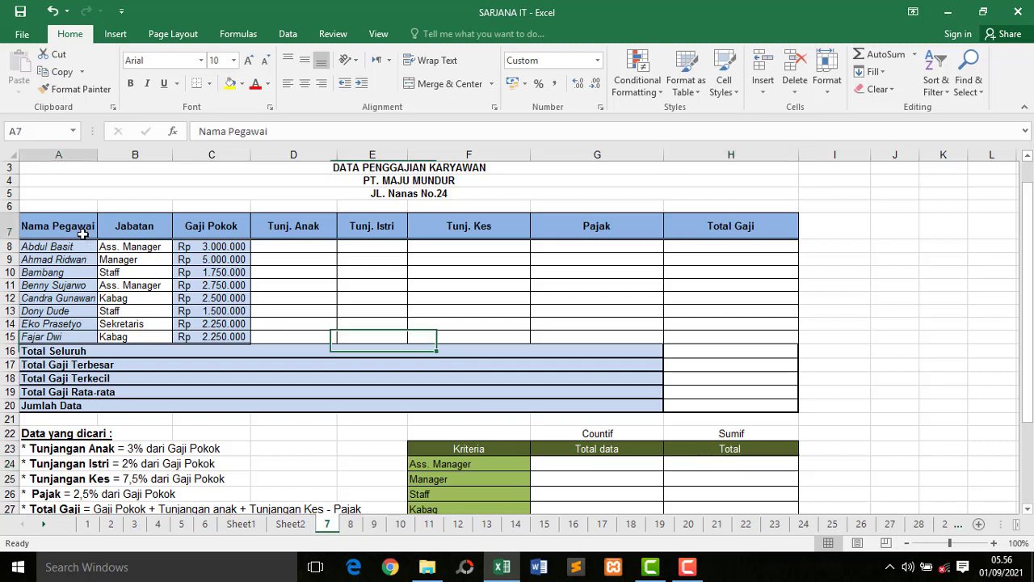
click(143, 228)
click(218, 229)
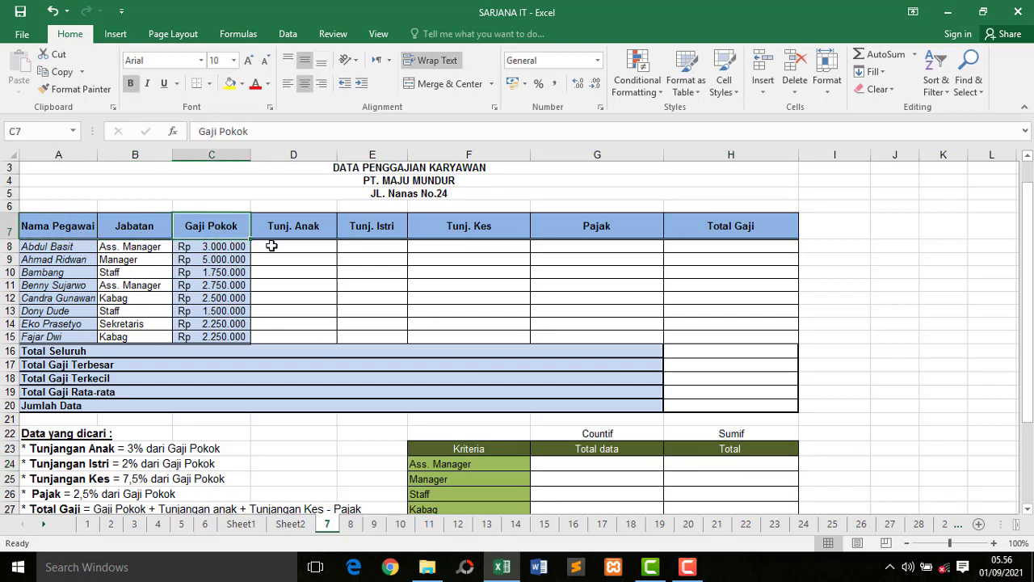
click(295, 233)
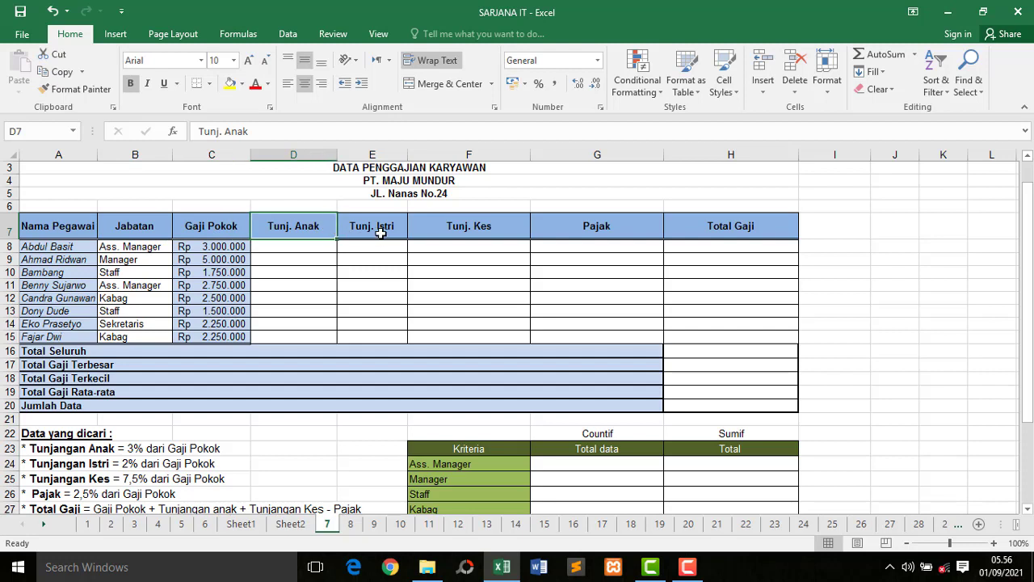
click(380, 234)
click(474, 232)
click(643, 232)
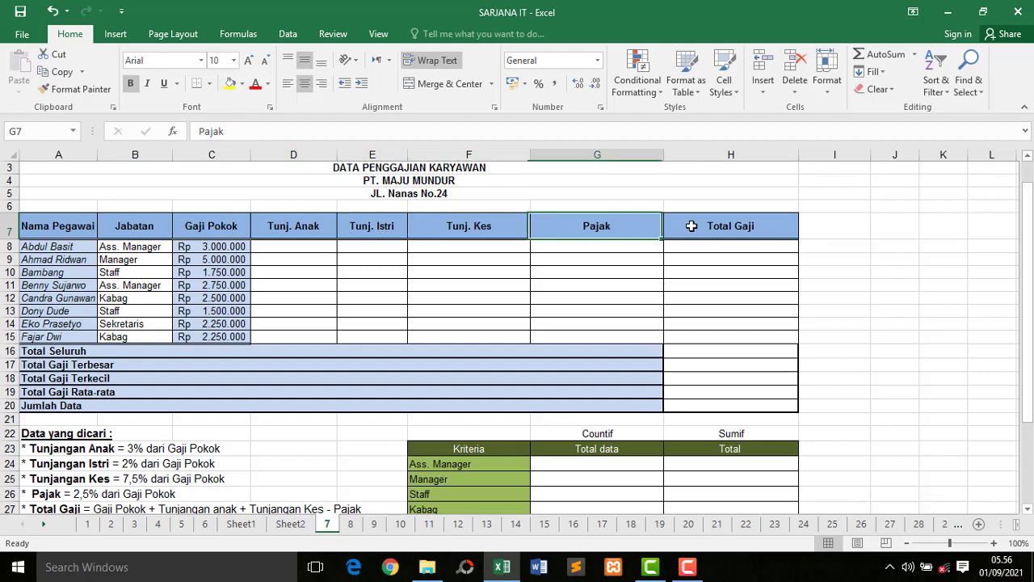
click(736, 225)
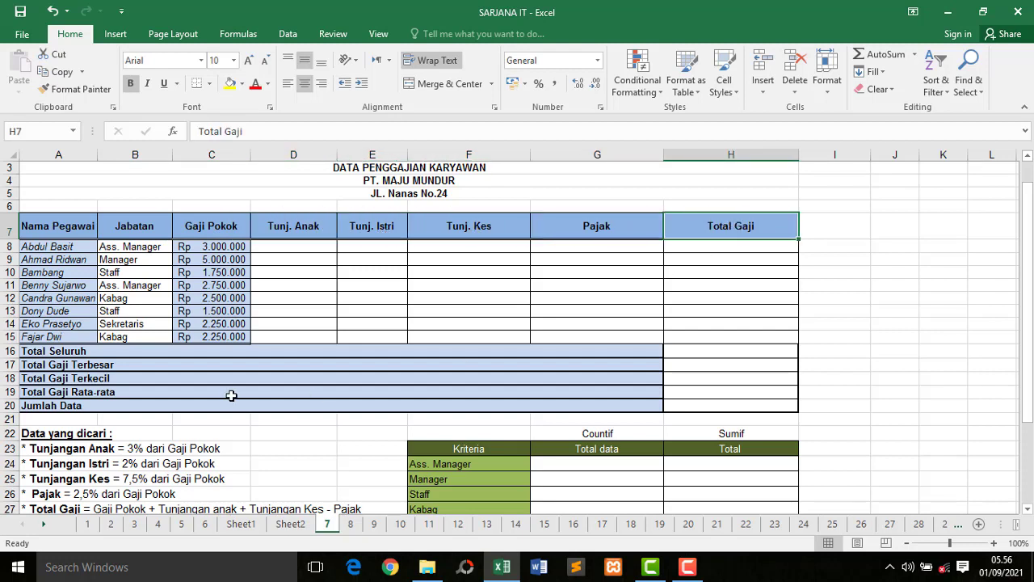
click(61, 353)
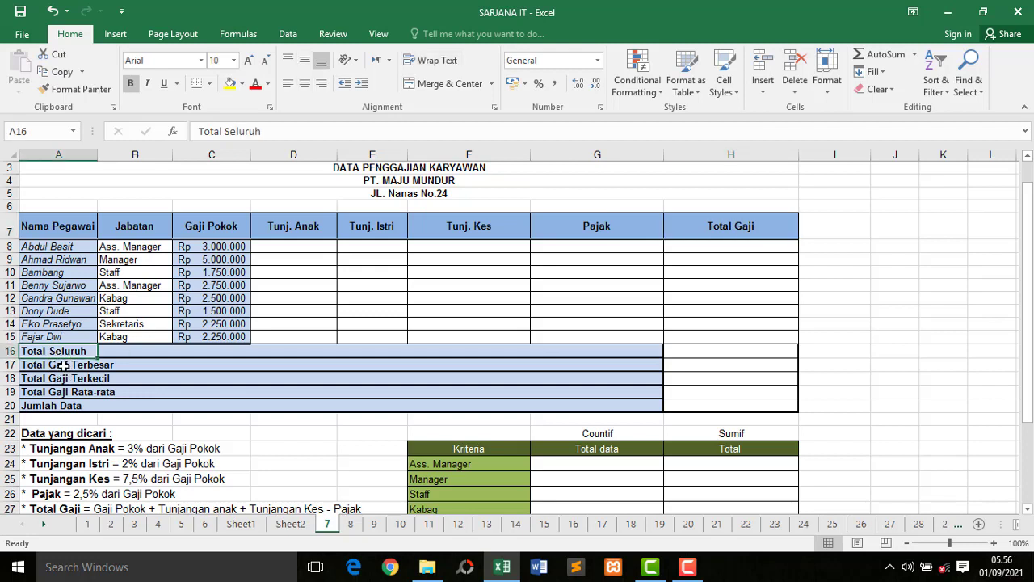
click(64, 365)
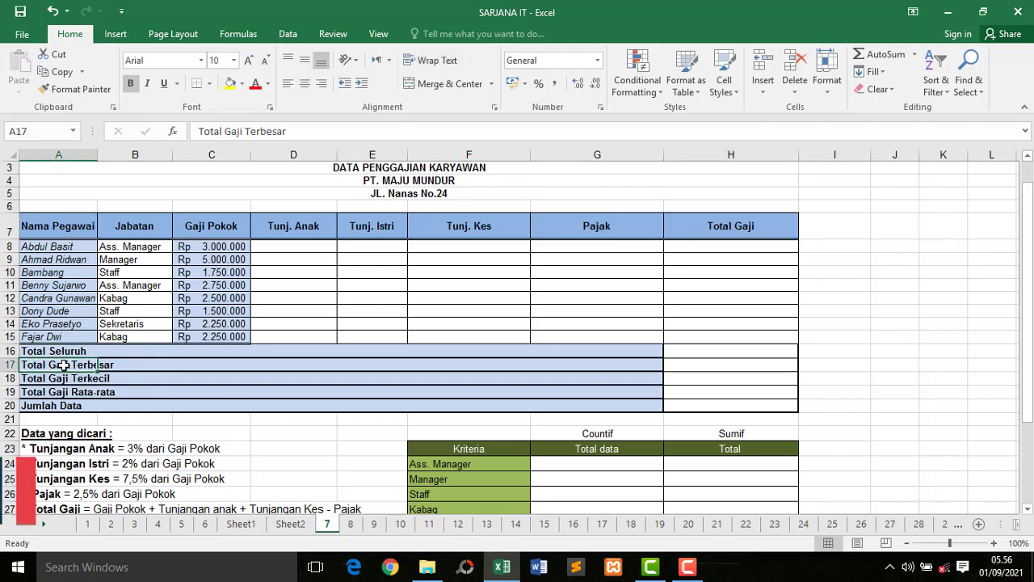
click(104, 379)
click(56, 391)
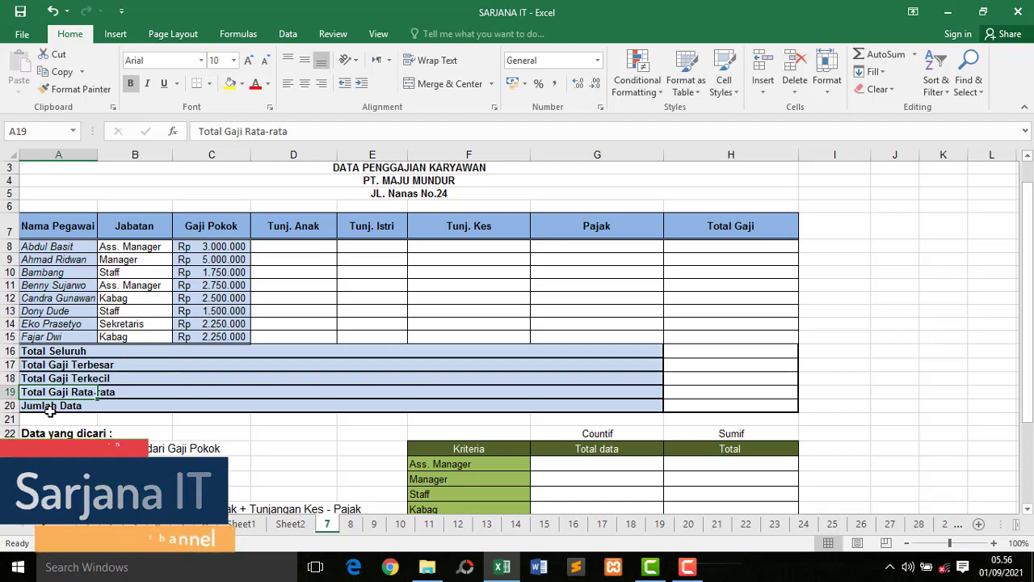
click(50, 408)
- Read through the calculation rules and required functions listed under Data yang dicari in rows 23 to 34
drag(1027, 322, 1029, 362)
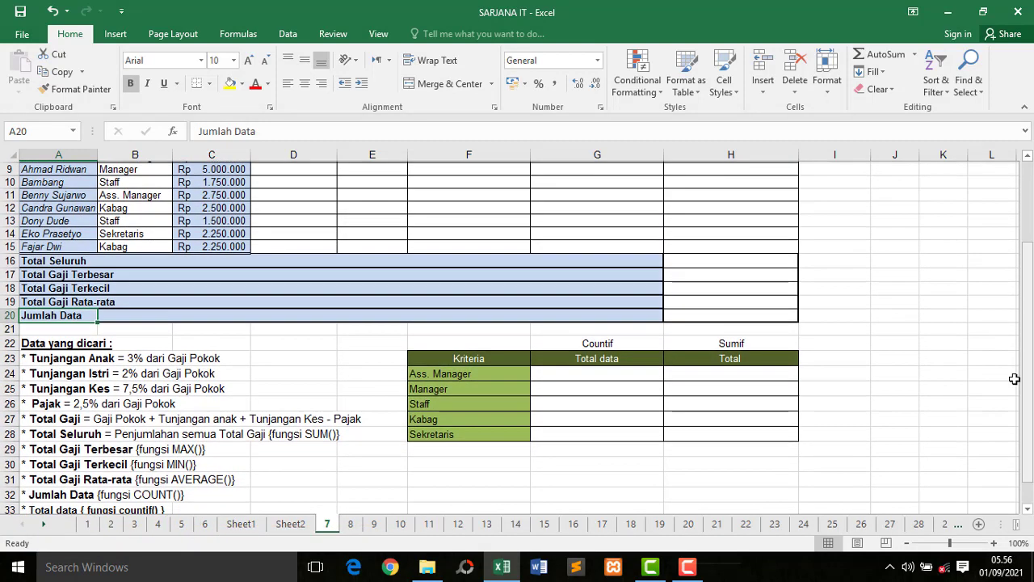
drag(1028, 317, 1028, 339)
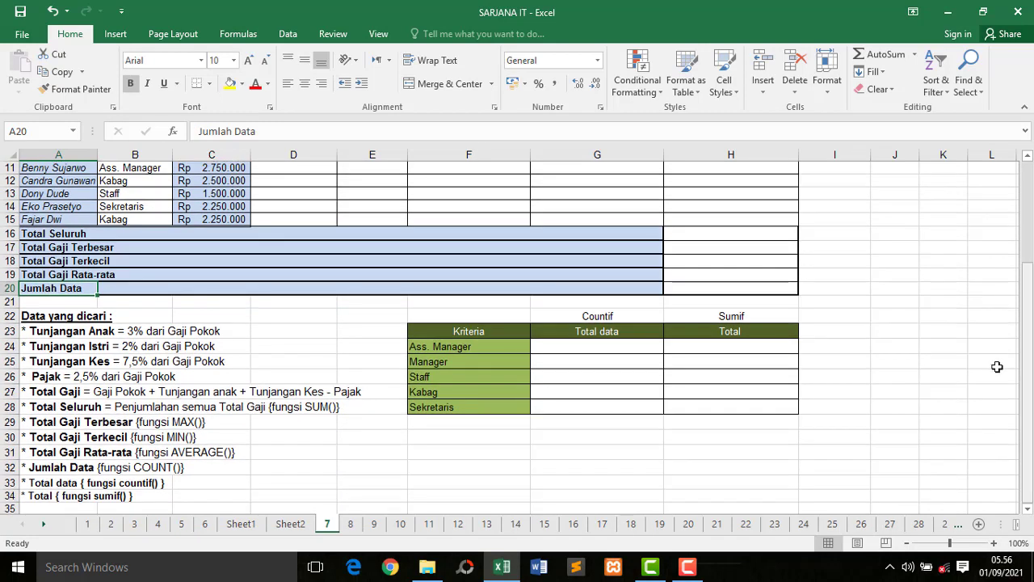
click(38, 331)
click(53, 349)
click(55, 363)
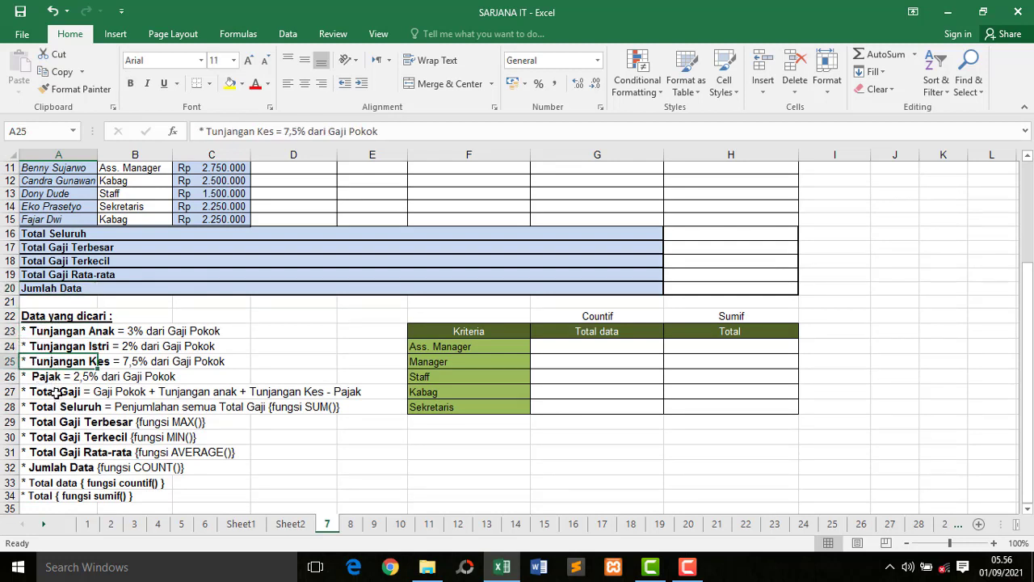
click(45, 377)
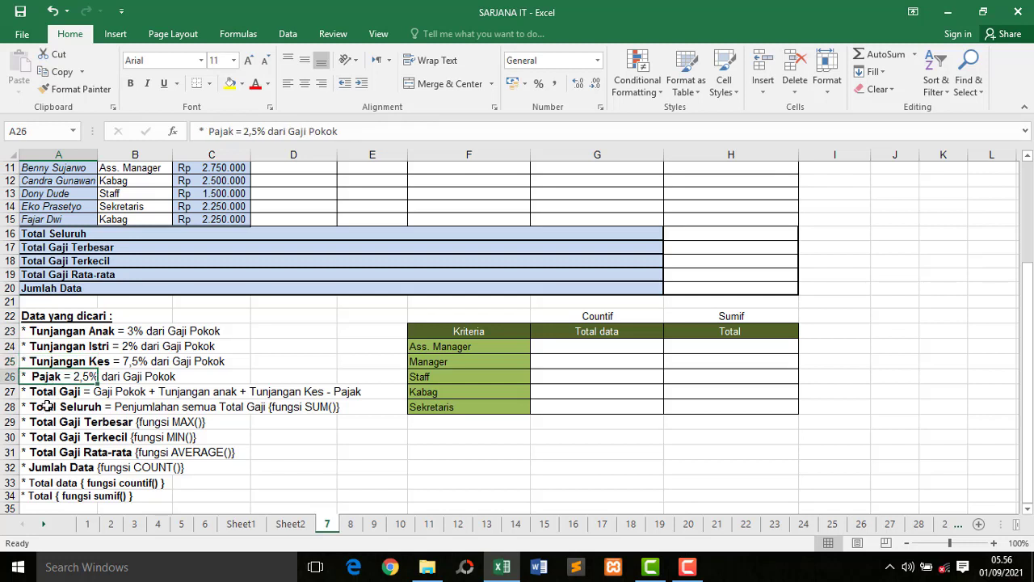
click(46, 392)
click(65, 410)
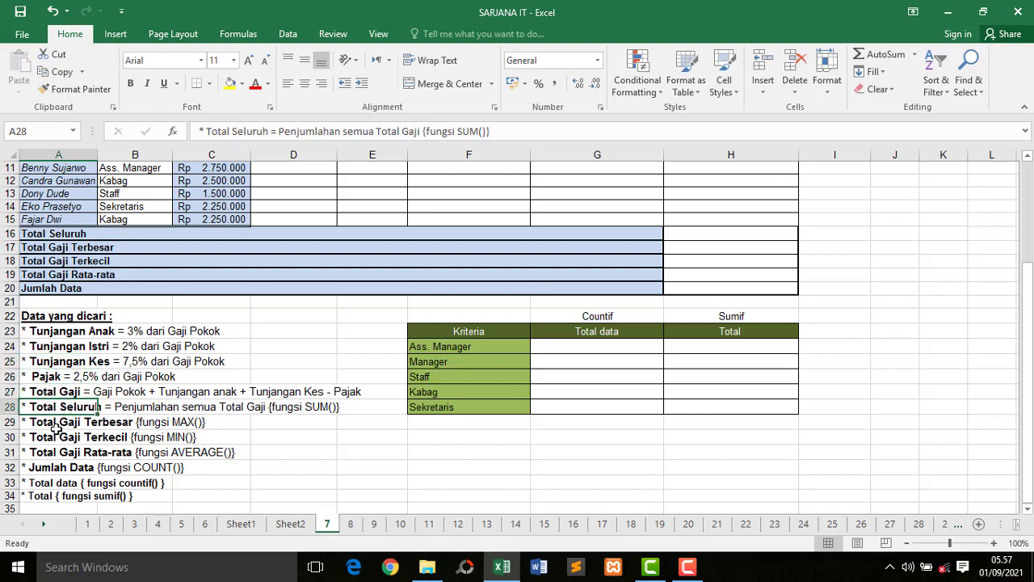
click(51, 425)
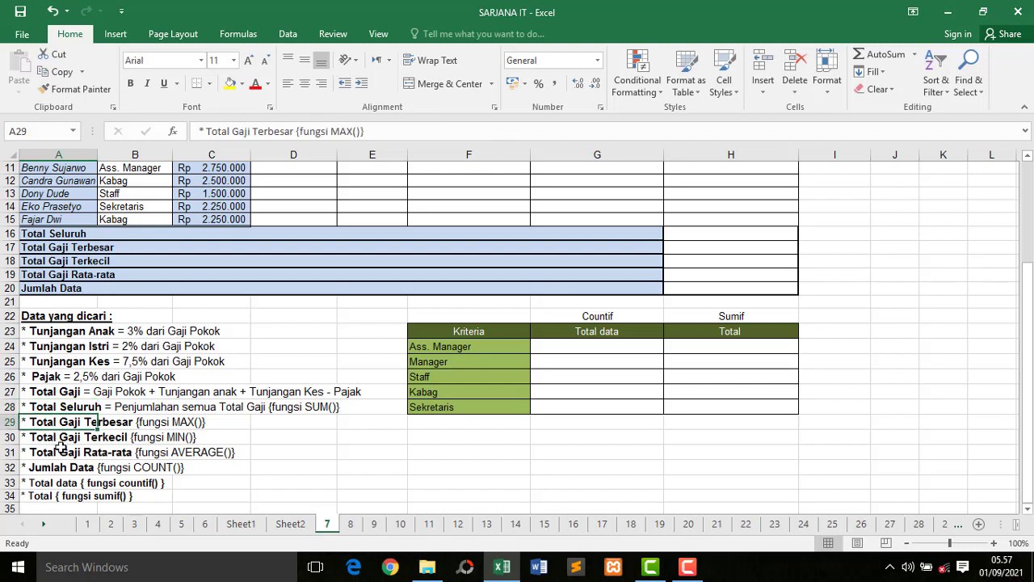
click(58, 437)
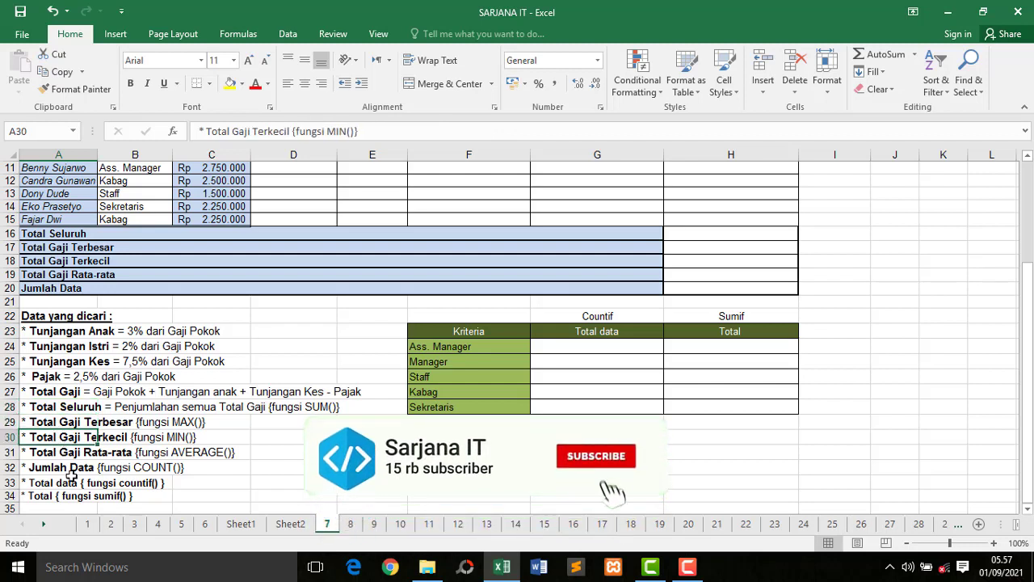
click(63, 455)
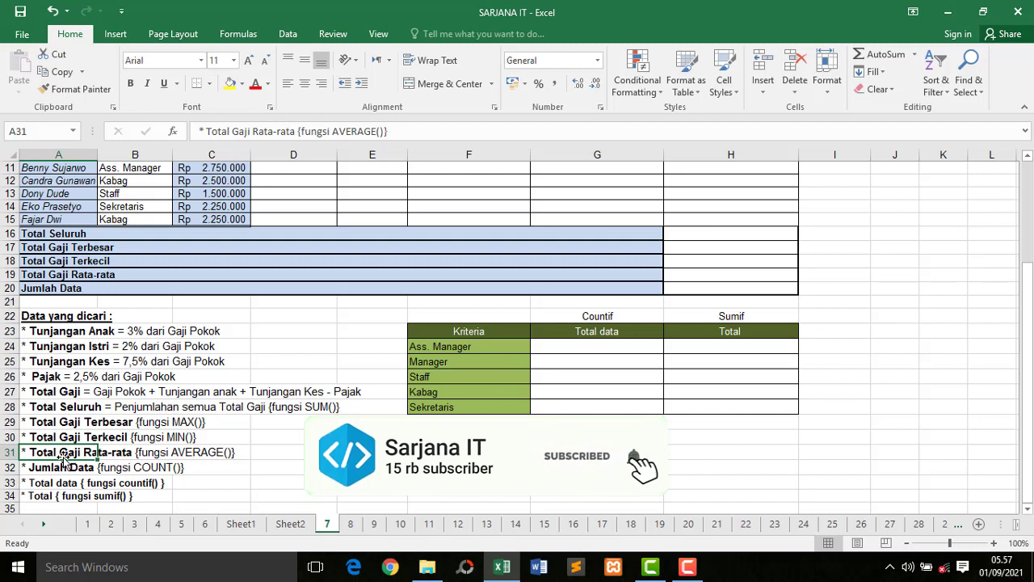
click(60, 467)
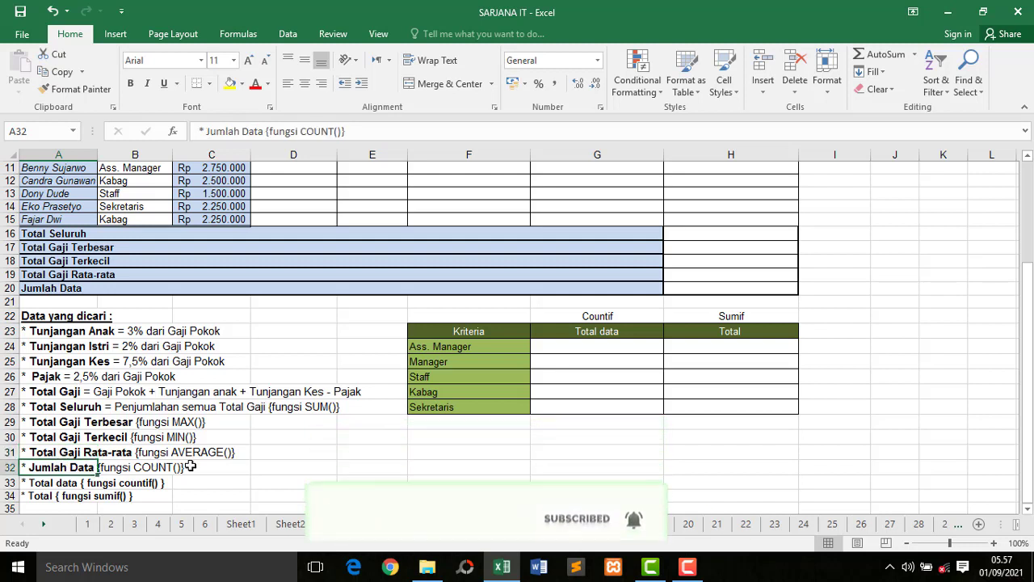
click(62, 484)
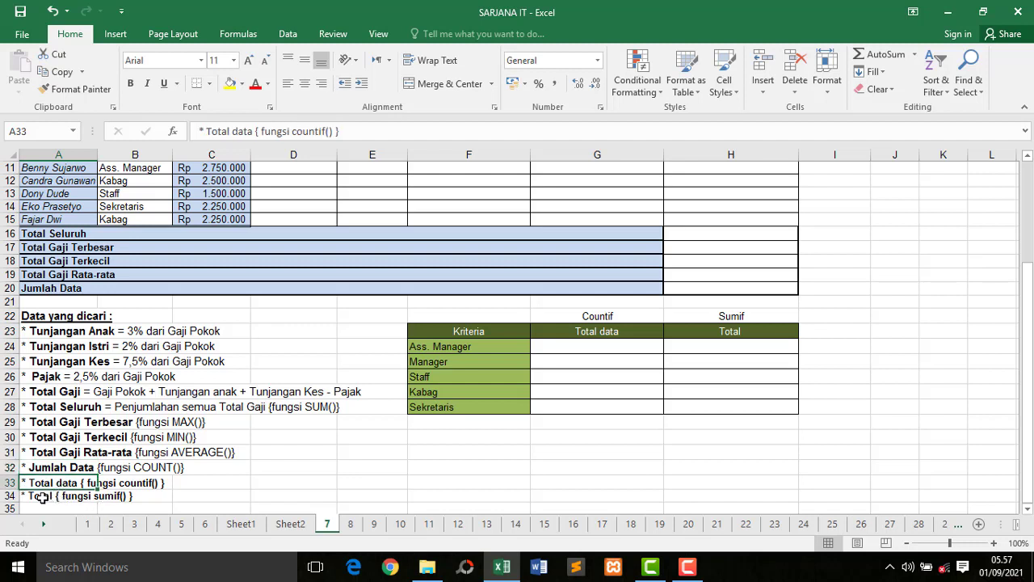
click(42, 497)
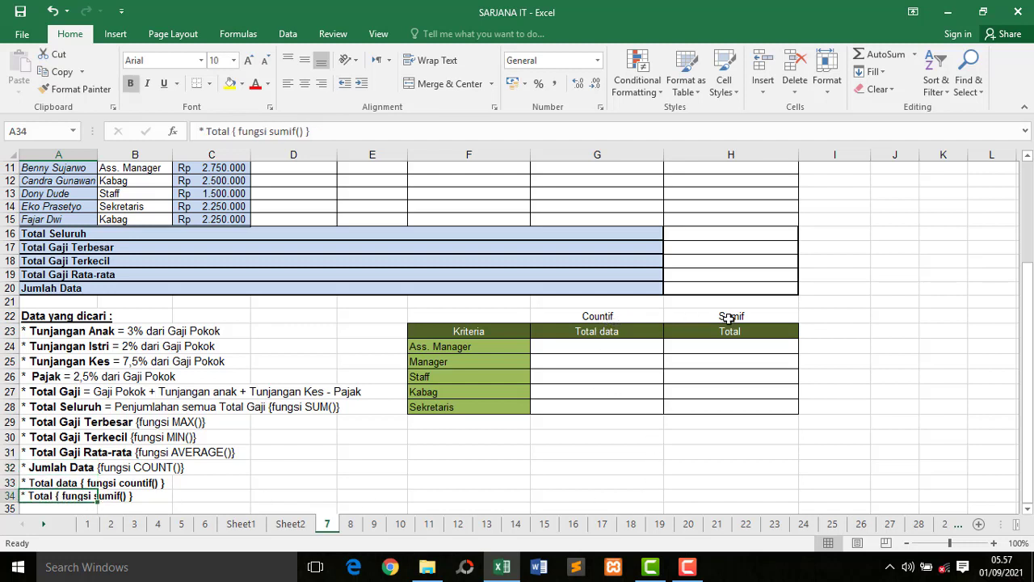
- Compare the percentage rules for Tunjangan Anak, Tunjangan Istri and Tunjangan Kes with the payroll table
drag(1029, 319, 1024, 225)
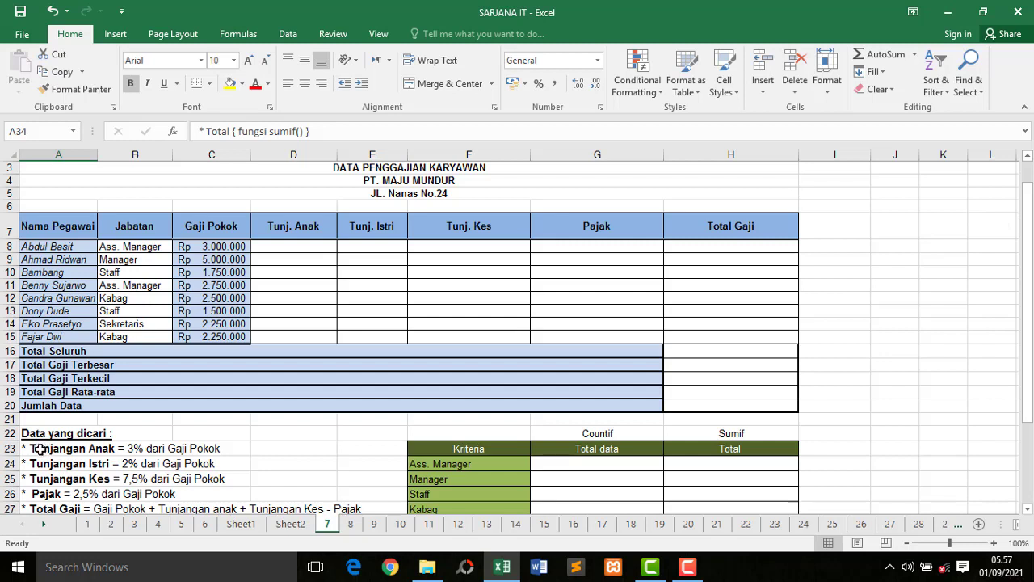
click(38, 450)
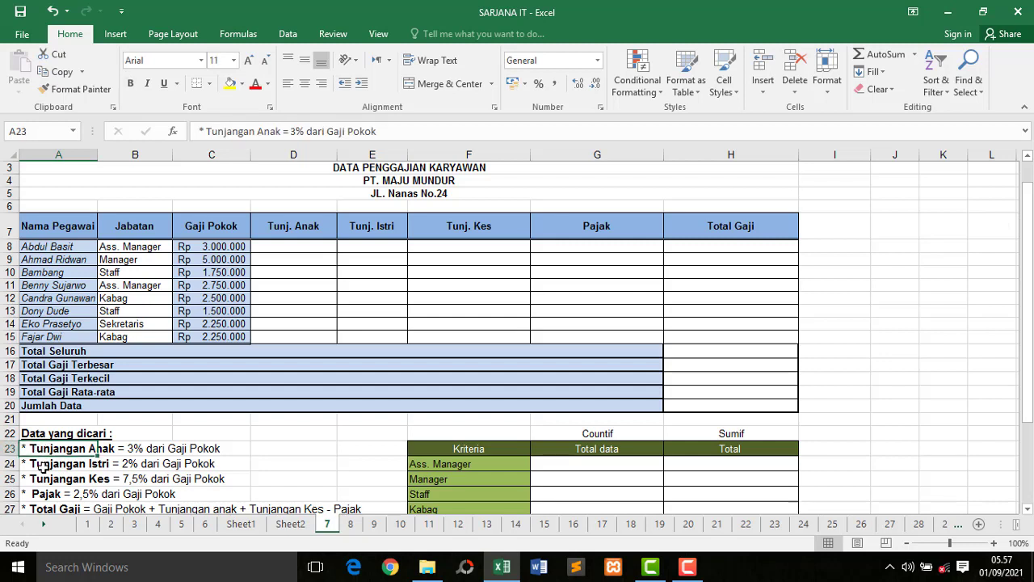
click(44, 464)
click(48, 450)
click(46, 465)
click(50, 450)
click(50, 464)
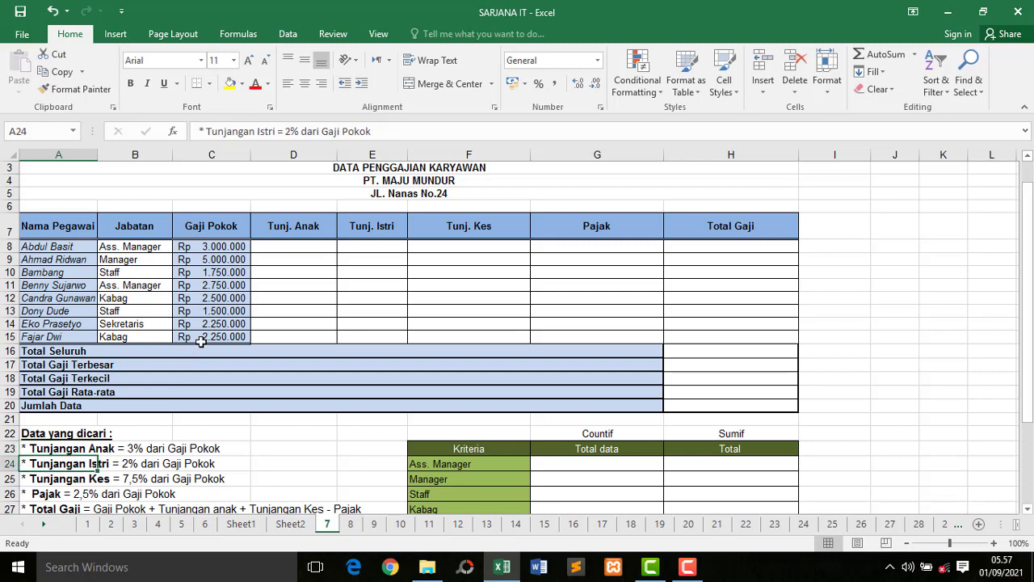
click(53, 479)
click(51, 464)
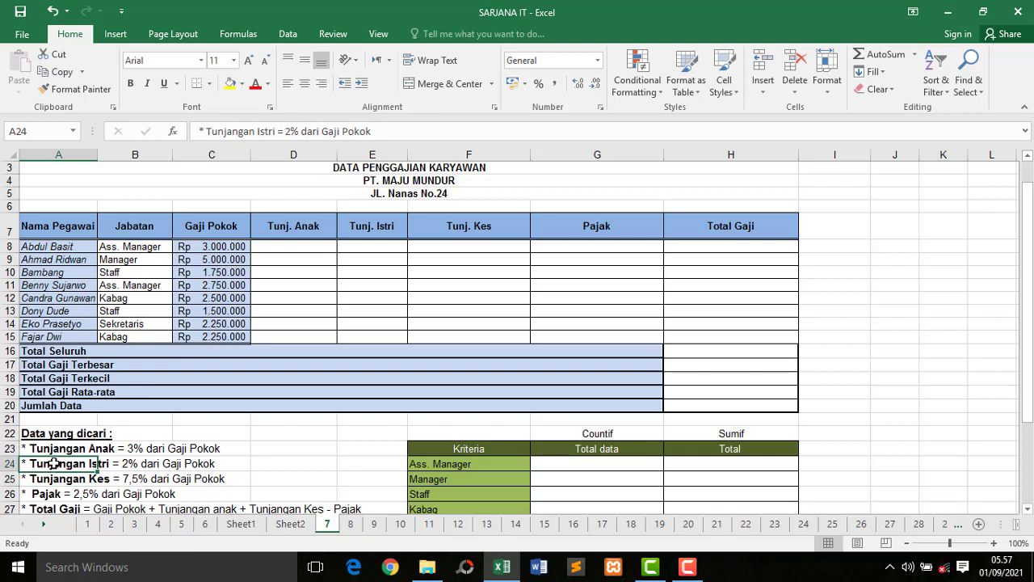
click(54, 451)
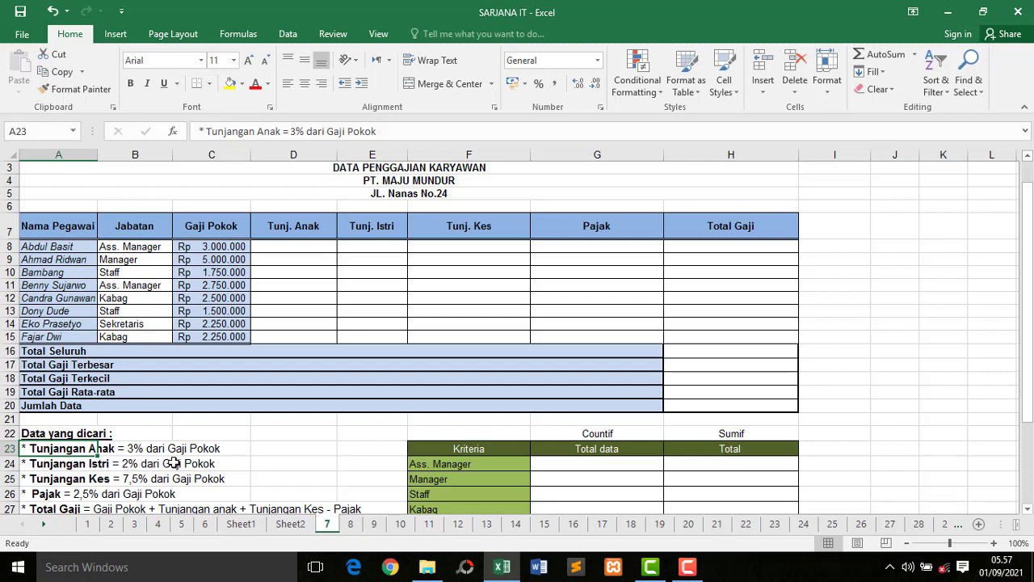
- Calculate Tunj. Anak in D8 with the formula =3%*C8 and fill it down to D15
click(225, 247)
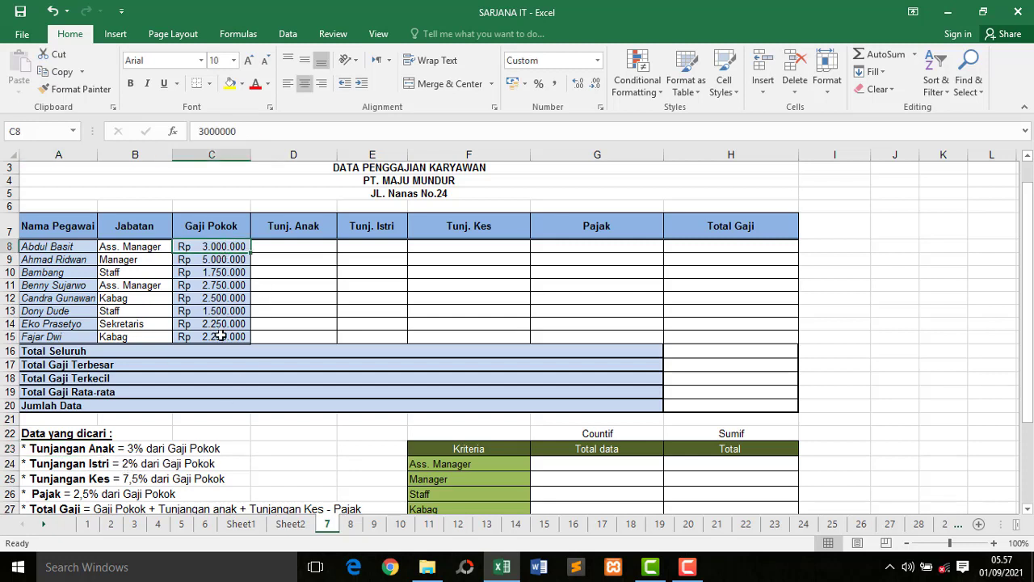
click(292, 248)
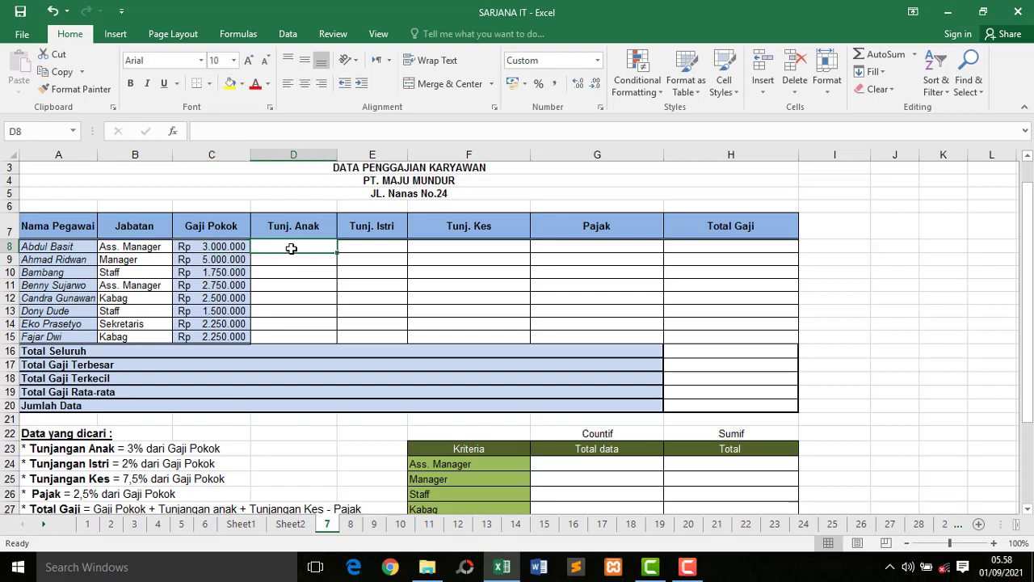
text(=)
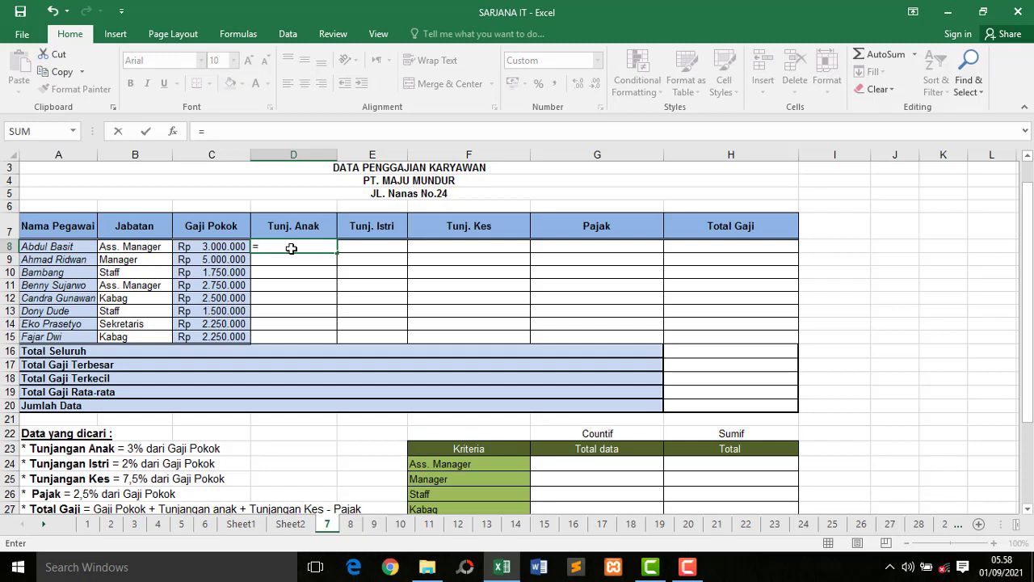
text(3)
click(221, 247)
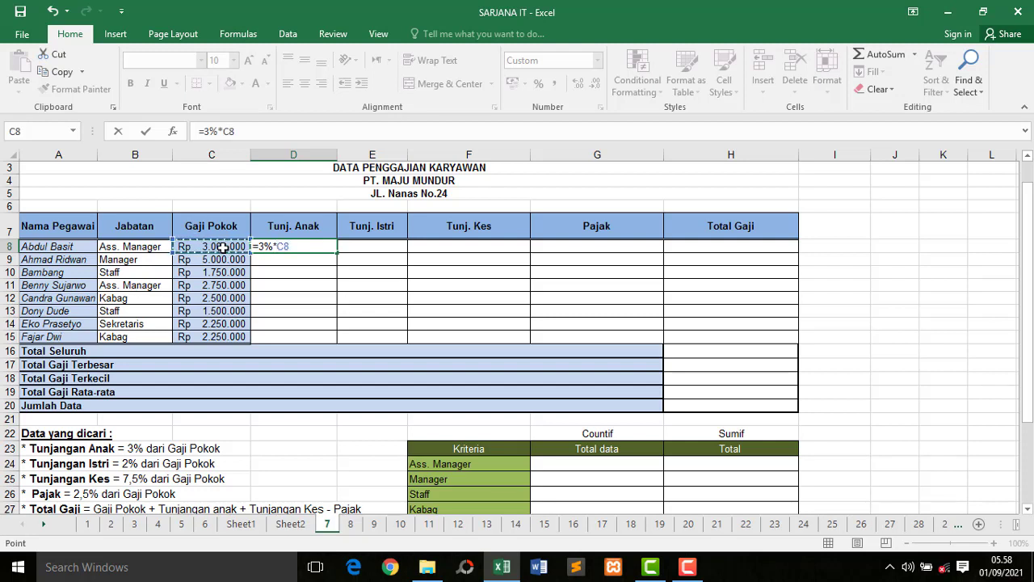
key(Return)
click(285, 246)
drag(337, 253, 334, 341)
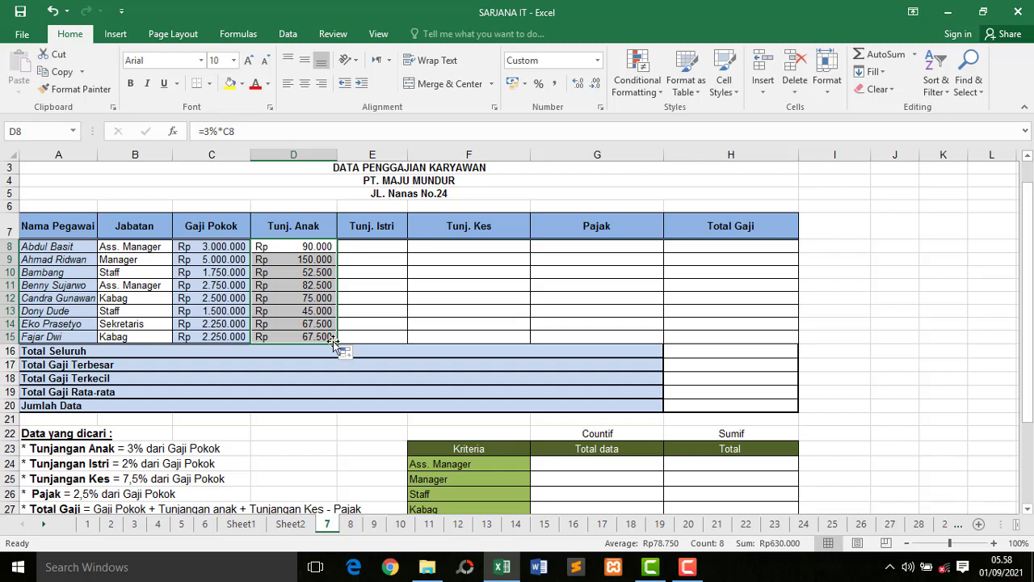
- Widen the Tunj. Istri column slightly
click(61, 467)
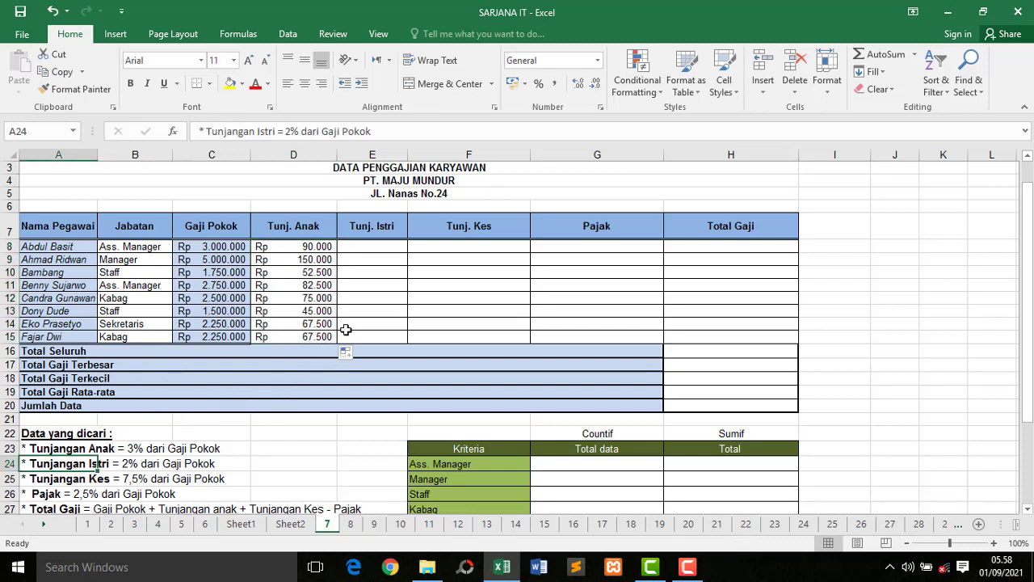
click(388, 245)
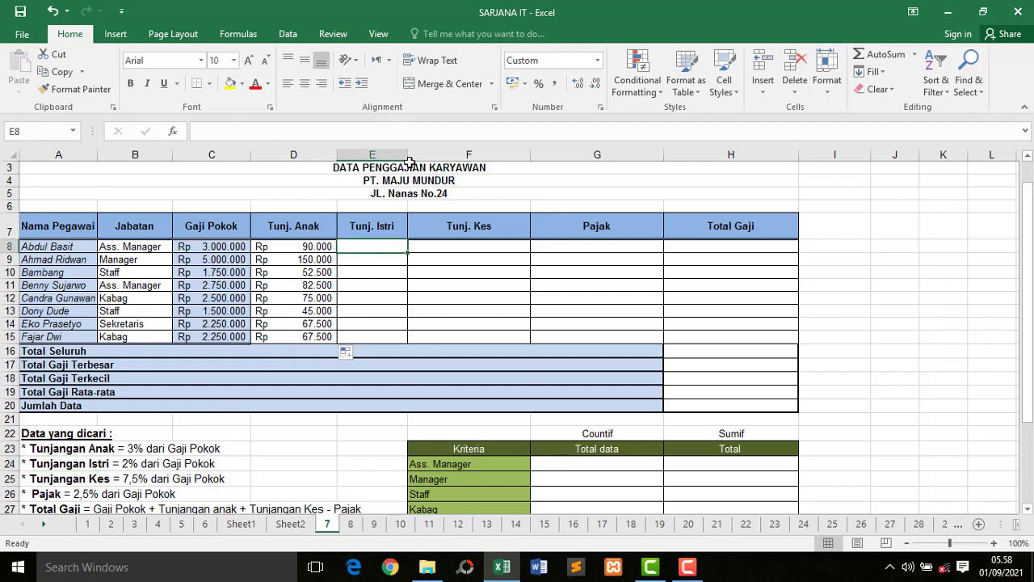
drag(408, 154, 425, 154)
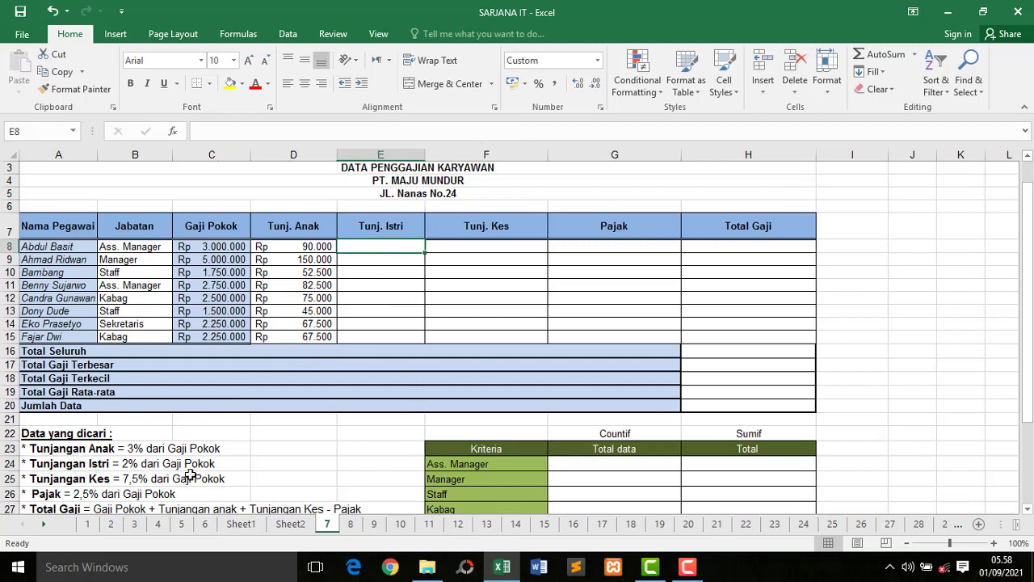
- Calculate Tunj. Istri in E8 with the formula =2%*C8 and fill it down to E15
click(126, 467)
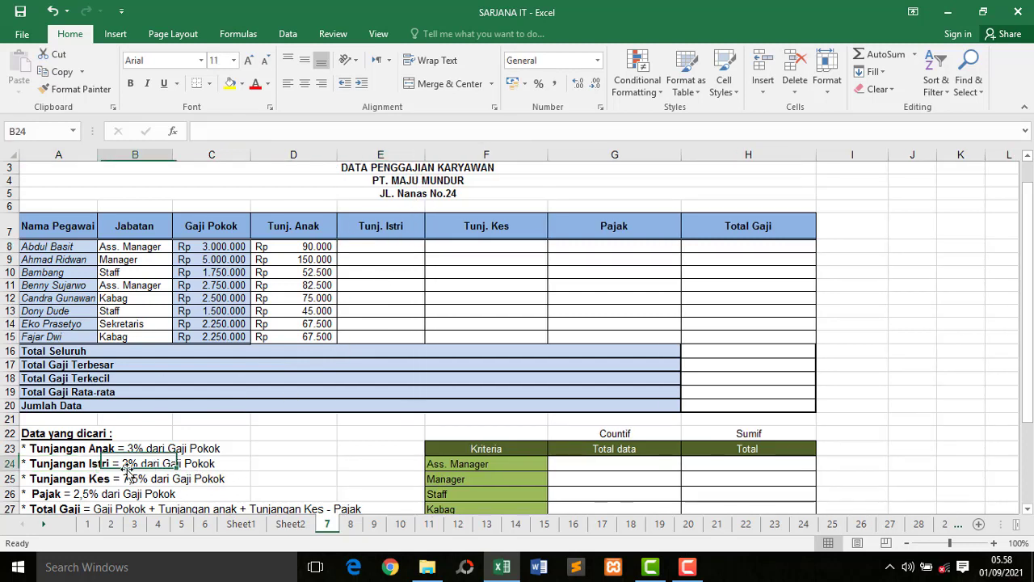
click(391, 247)
text(=2)
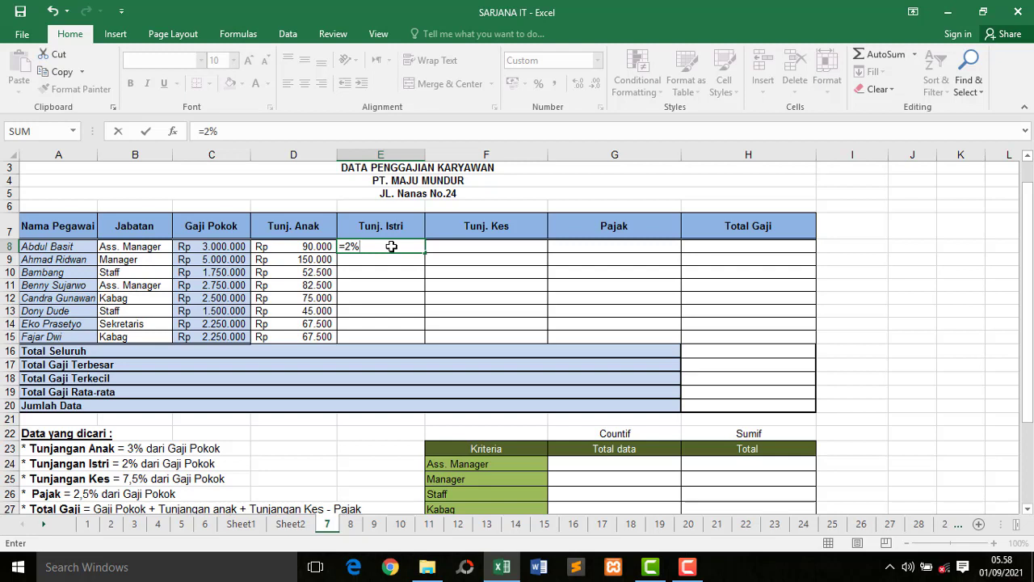
text(%*)
click(221, 247)
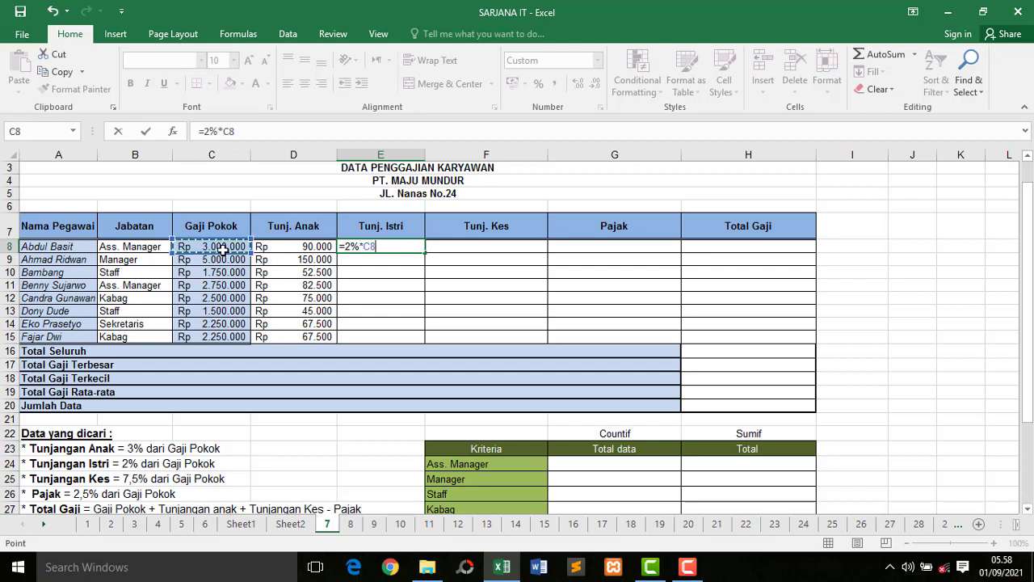
key(Return)
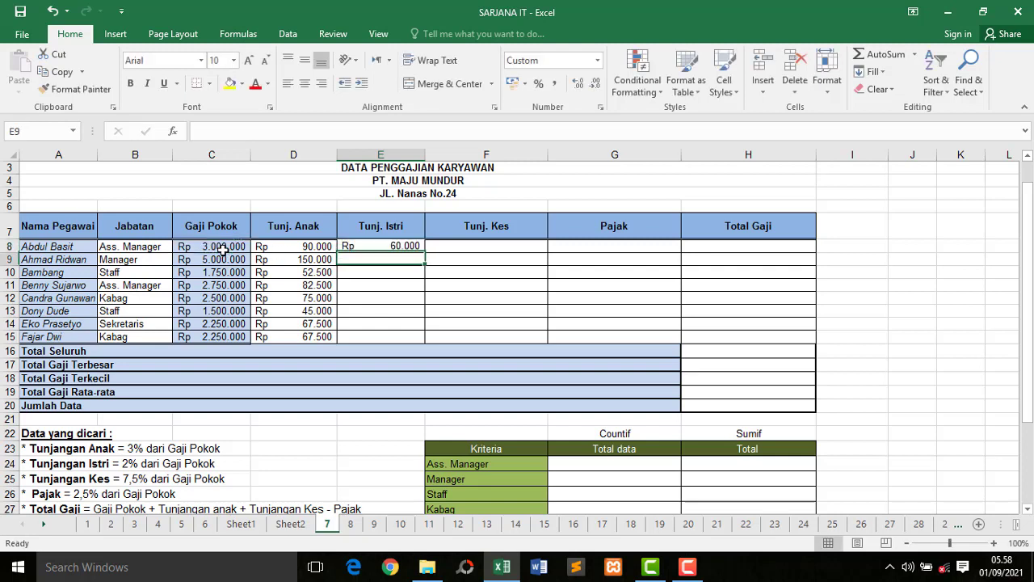
click(365, 249)
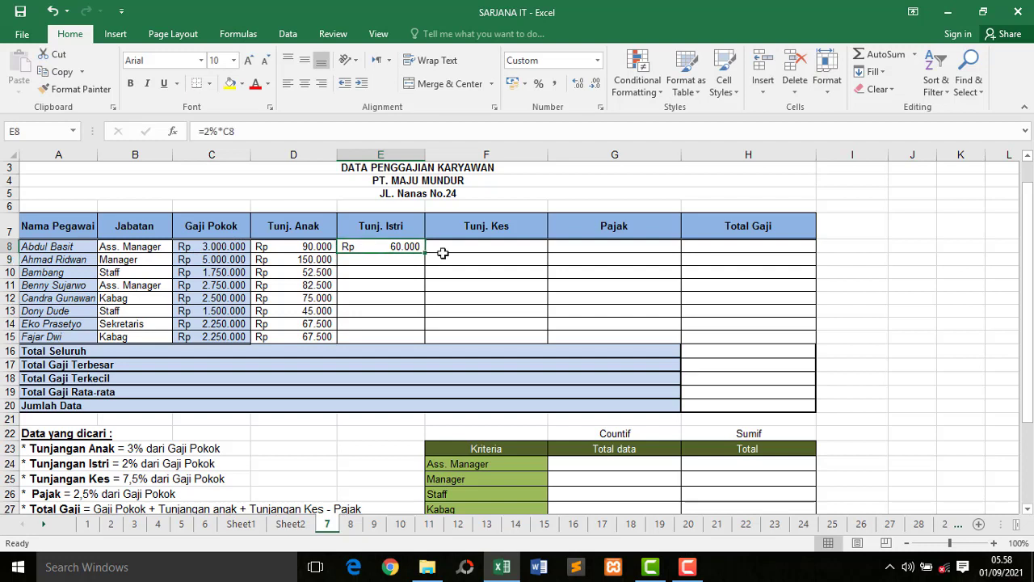
drag(423, 253, 423, 346)
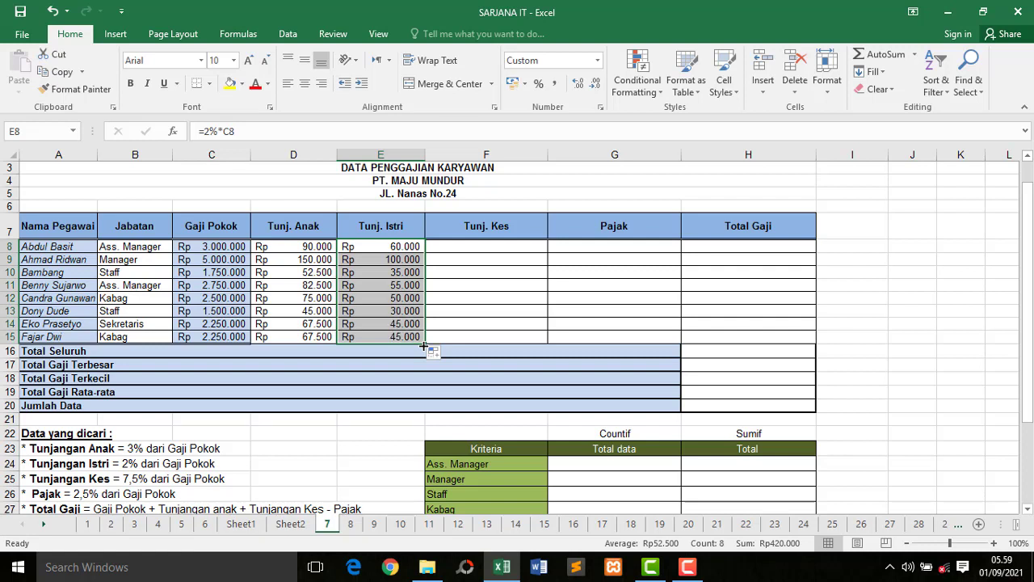
- Calculate Tunj. Kes for the first employee in F8 with the formula =7,5%*C8
click(488, 245)
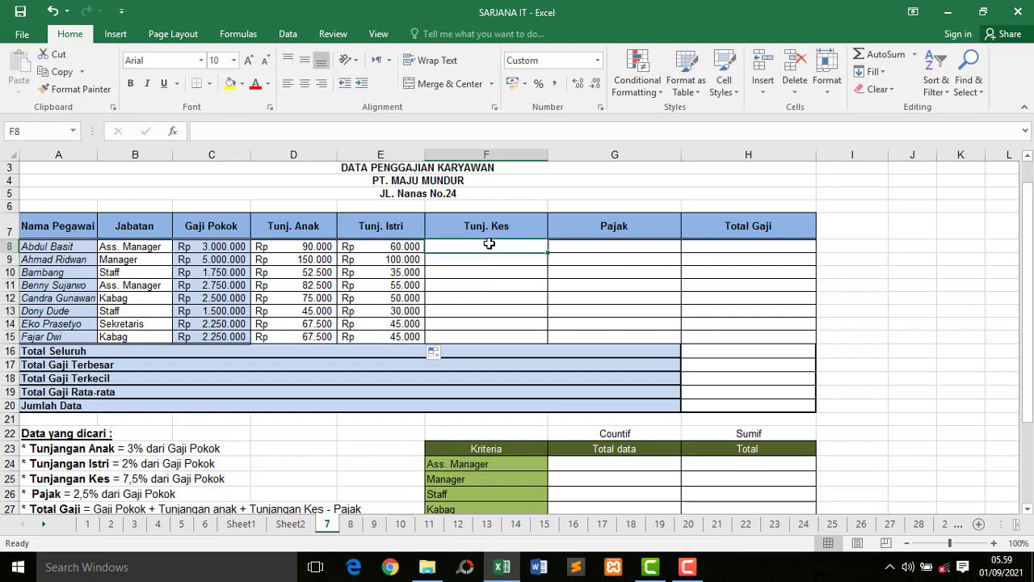
click(98, 479)
click(64, 479)
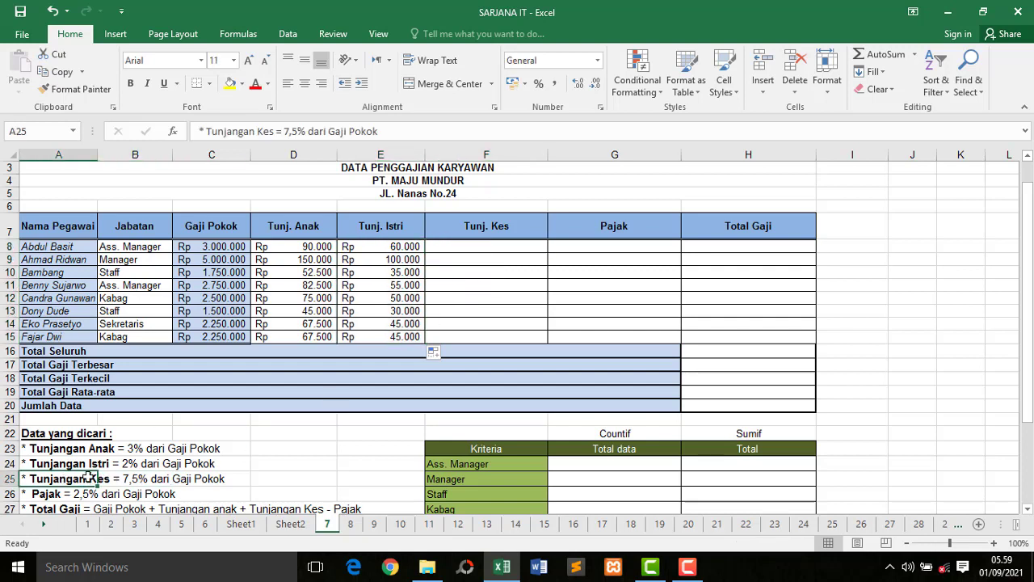
click(472, 245)
text(=)
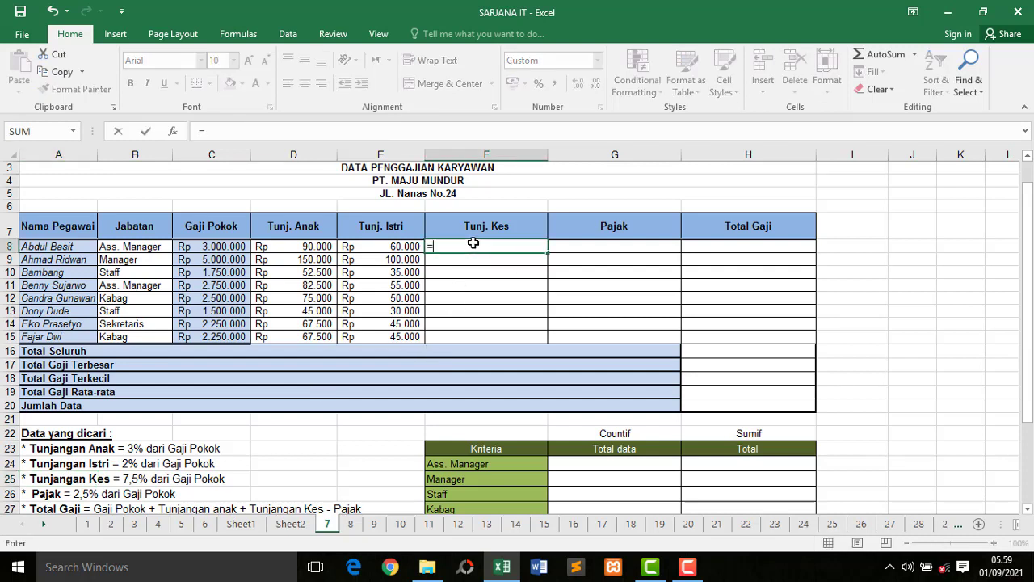
text(7,5%*)
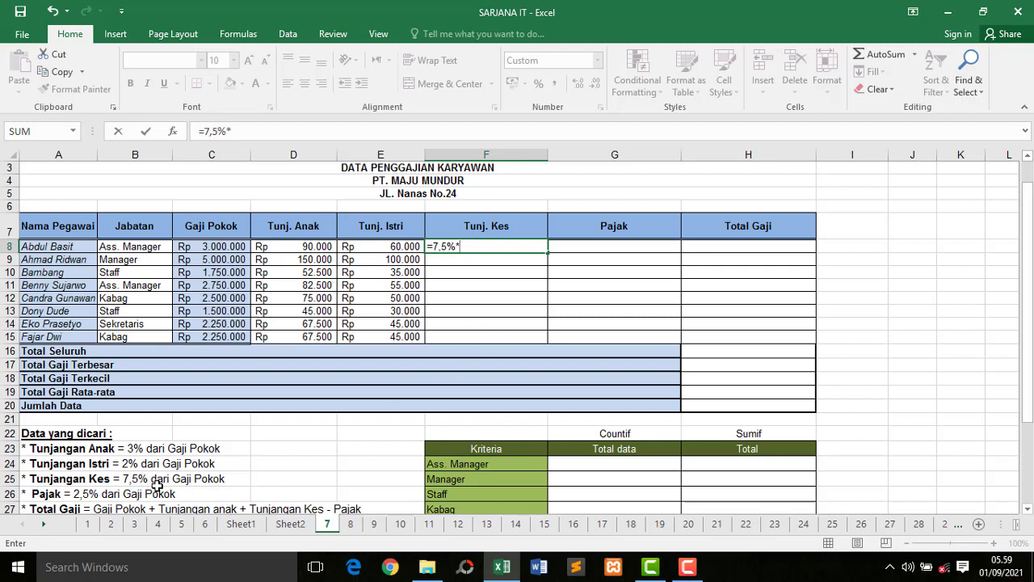
click(226, 247)
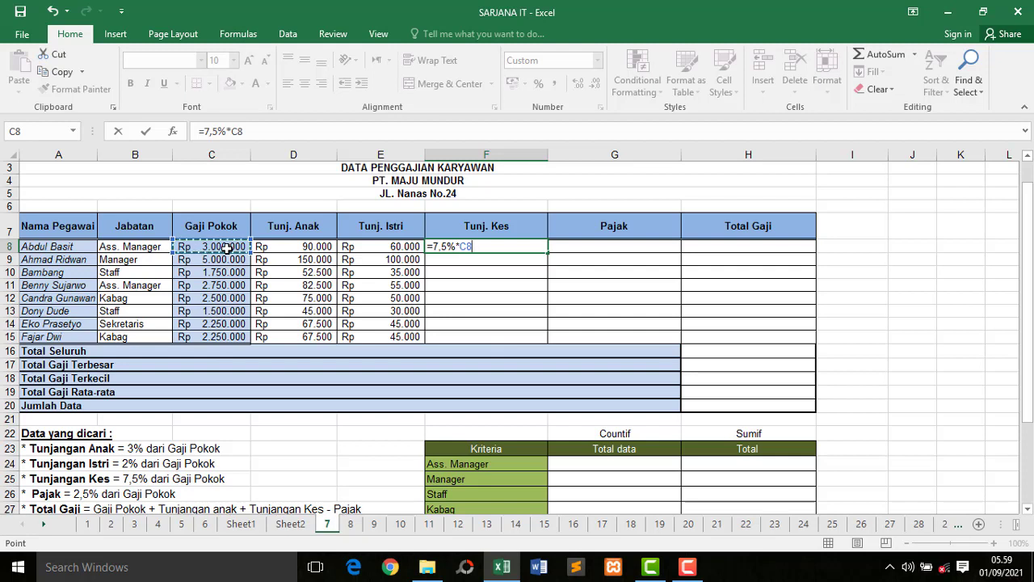
key(Return)
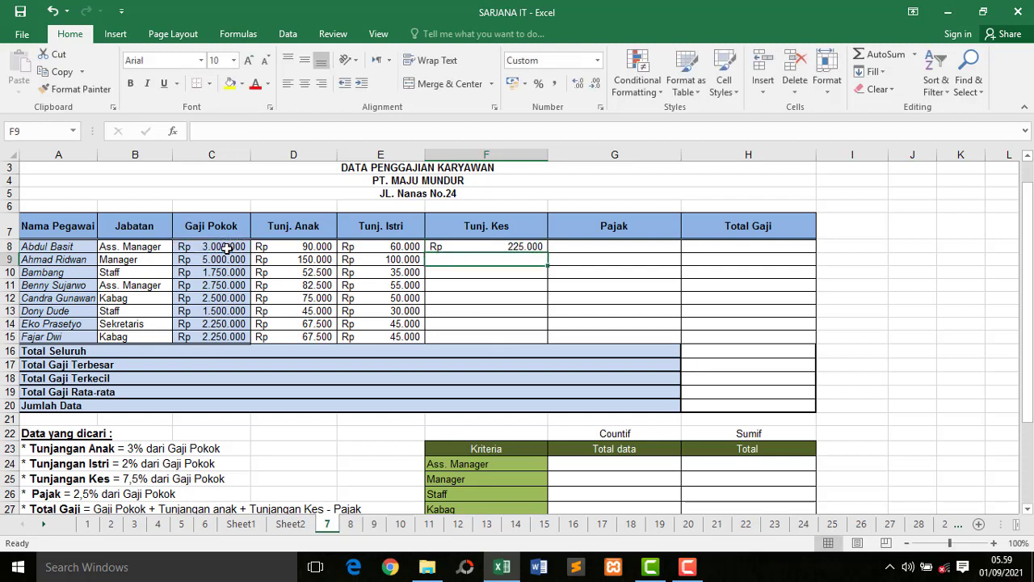
- Fill the Tunj. Kes formula from F8 down to F15 and narrow column F slightly
click(486, 247)
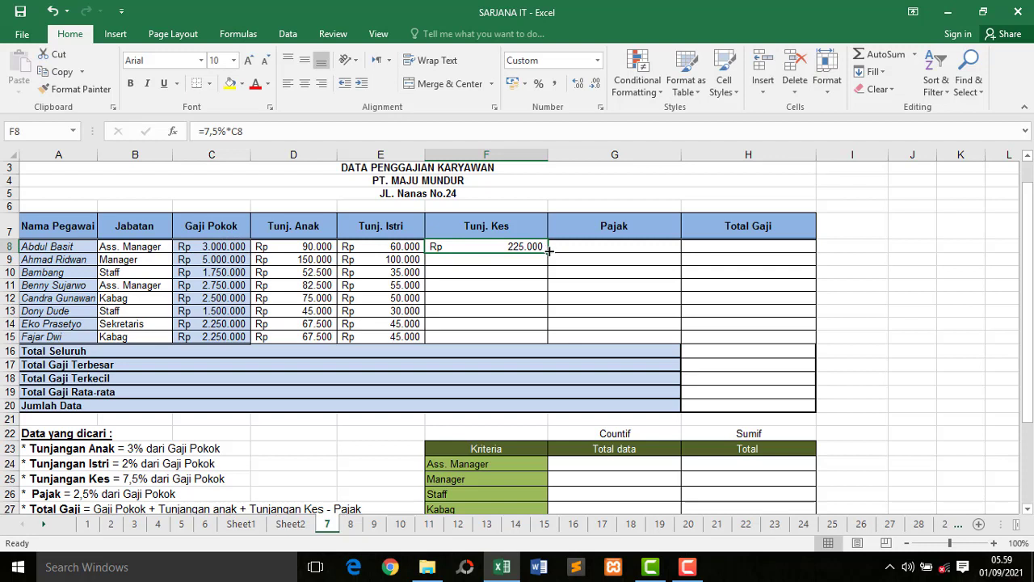
drag(548, 252, 542, 346)
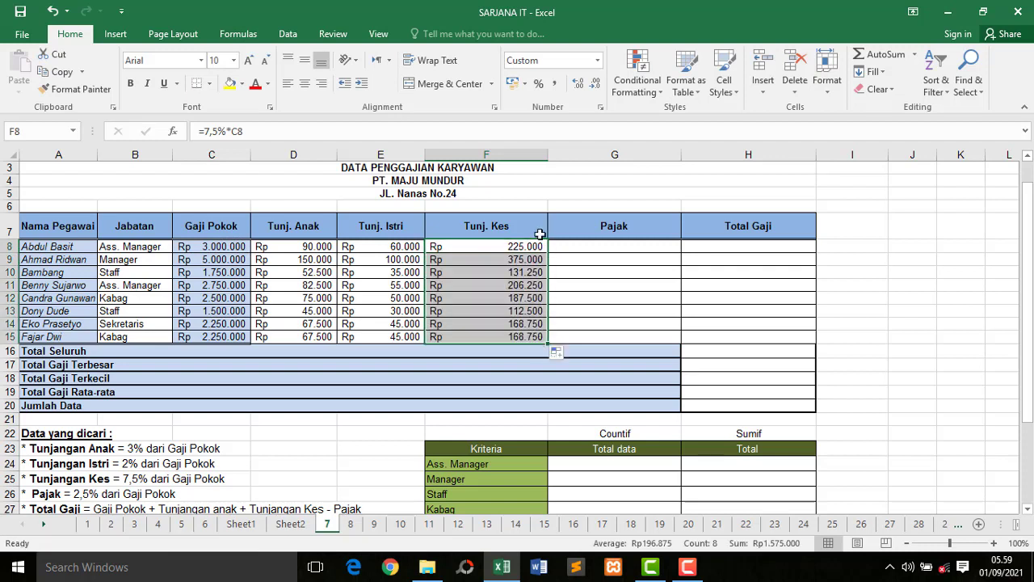
drag(547, 155, 531, 159)
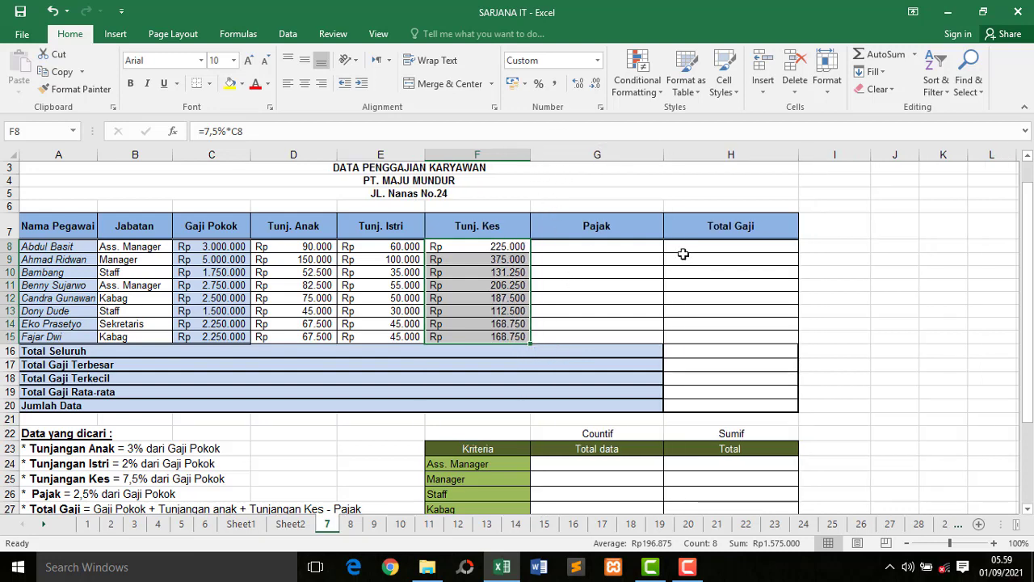
- Calculate Pajak for the first employee in G8 with the formula =2,5%*C8, following the rule in row 26
drag(1030, 280, 1030, 273)
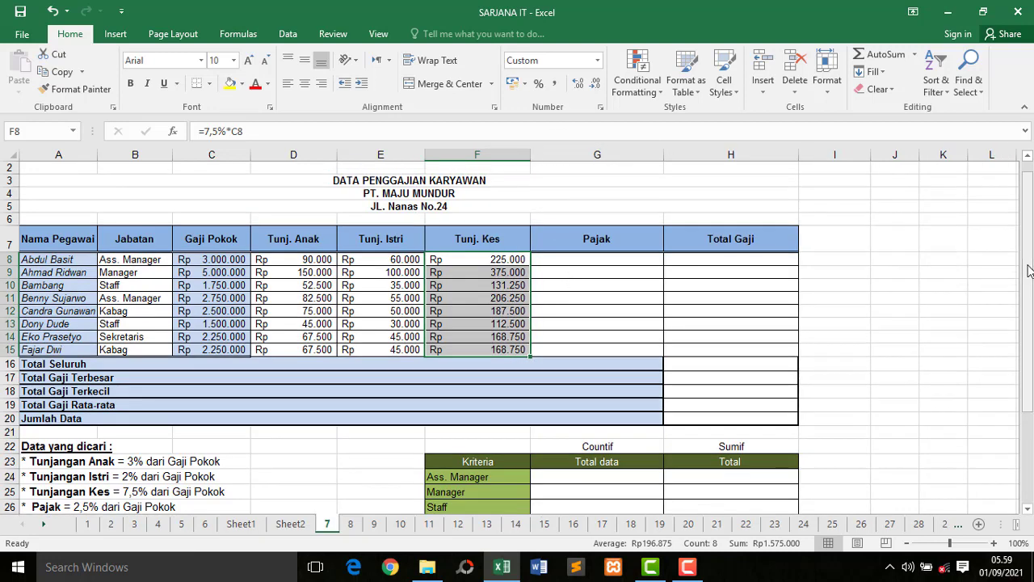
click(631, 261)
drag(1019, 222, 1019, 279)
click(52, 398)
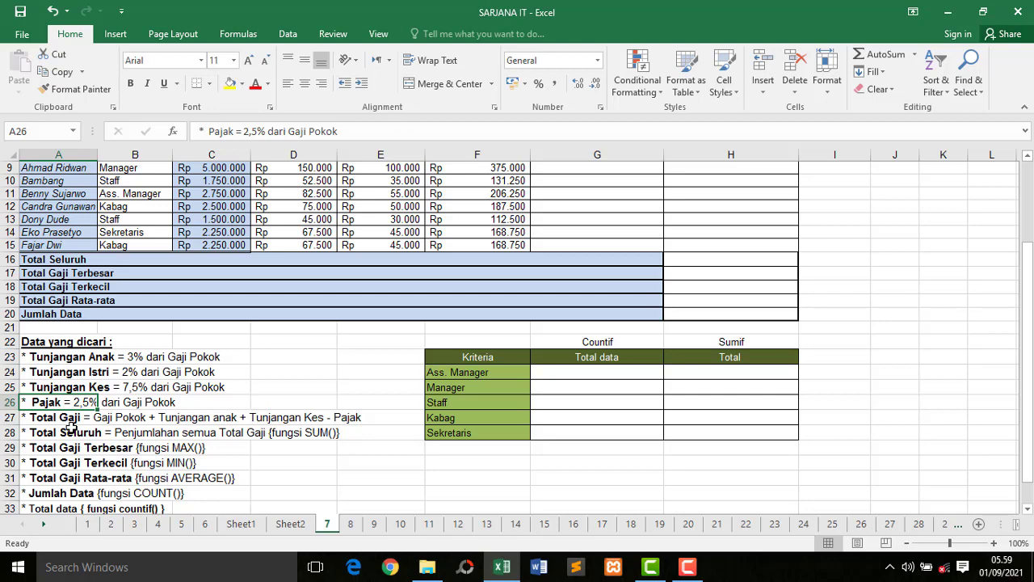
drag(1029, 339, 1029, 259)
click(572, 278)
text(=2,5%*)
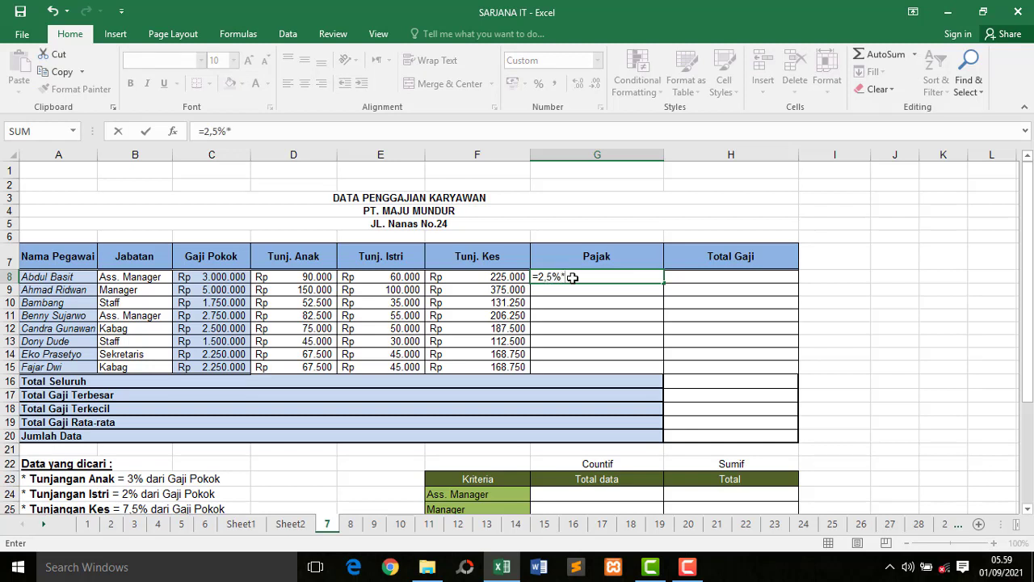
click(207, 276)
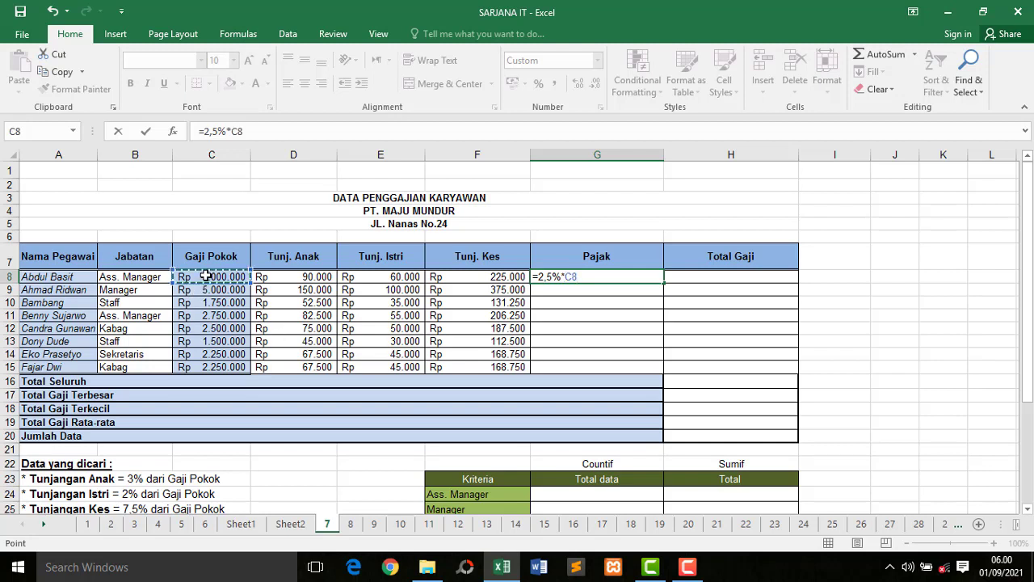
key(Return)
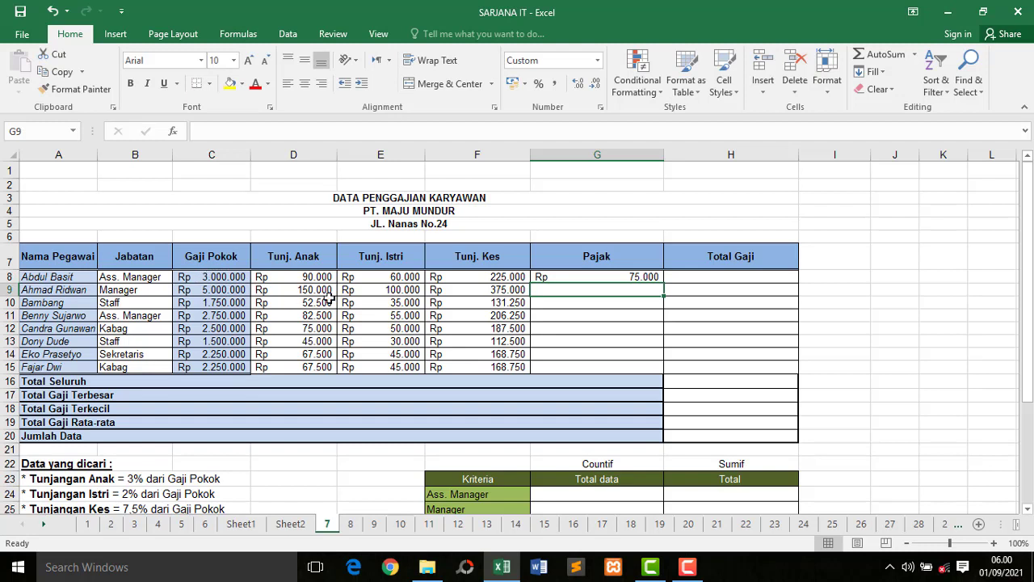
- Fill the Pajak formula from G8 down to G15 and narrow column G
click(566, 277)
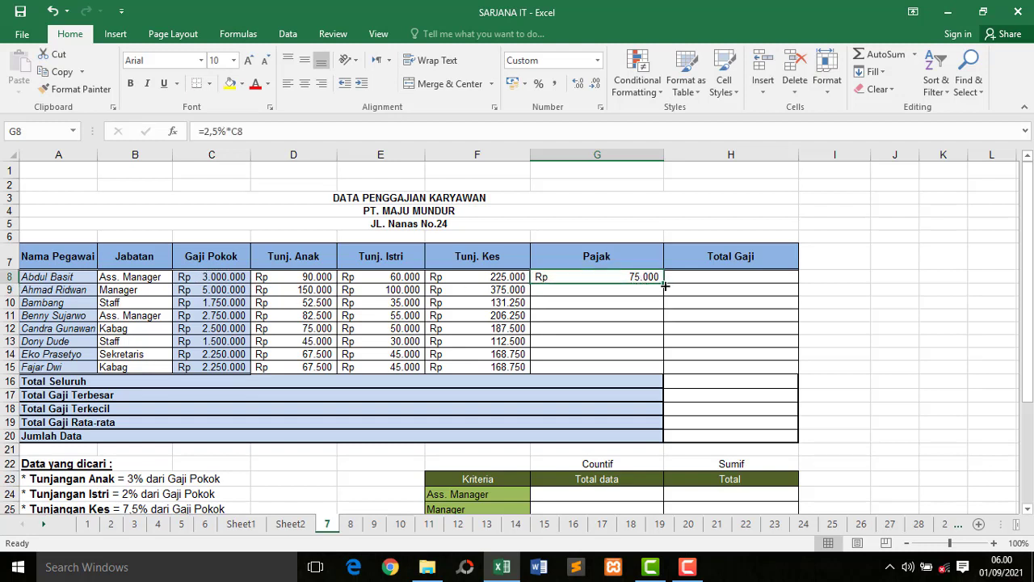
drag(662, 285, 649, 372)
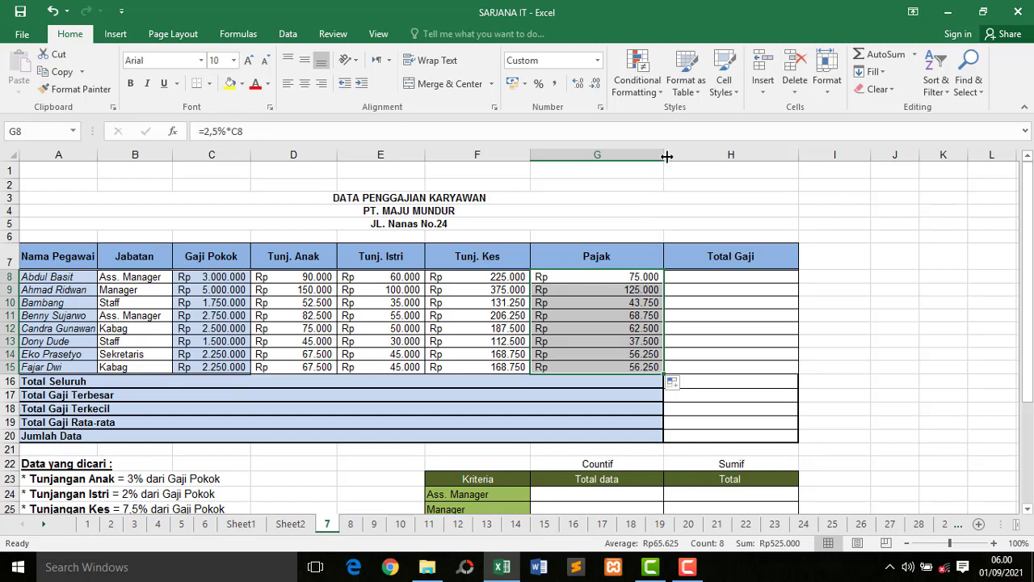
drag(663, 156, 624, 156)
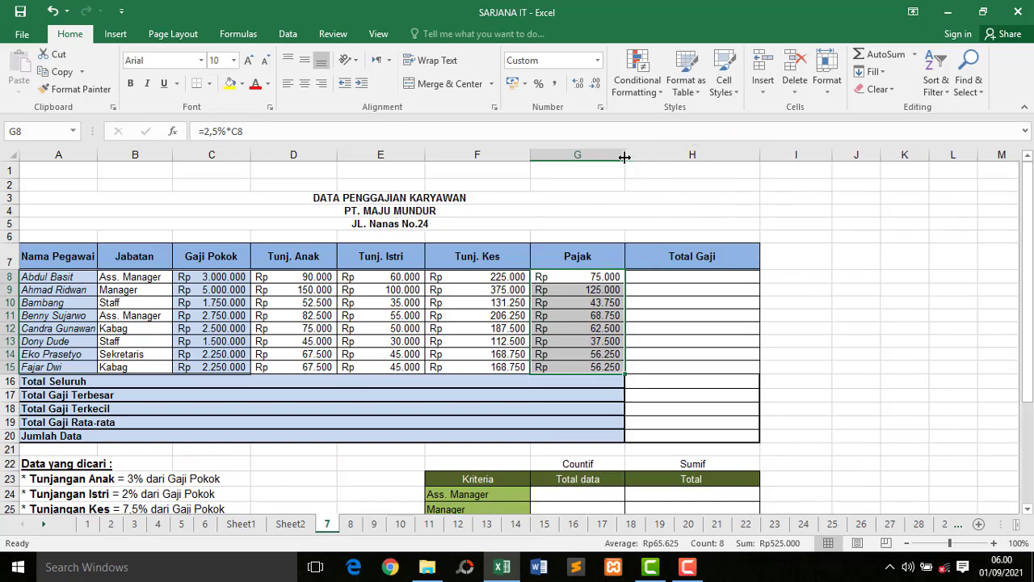
- Read the Total Gaji rule in row 27 and match its components to the payroll table's column headings
click(662, 277)
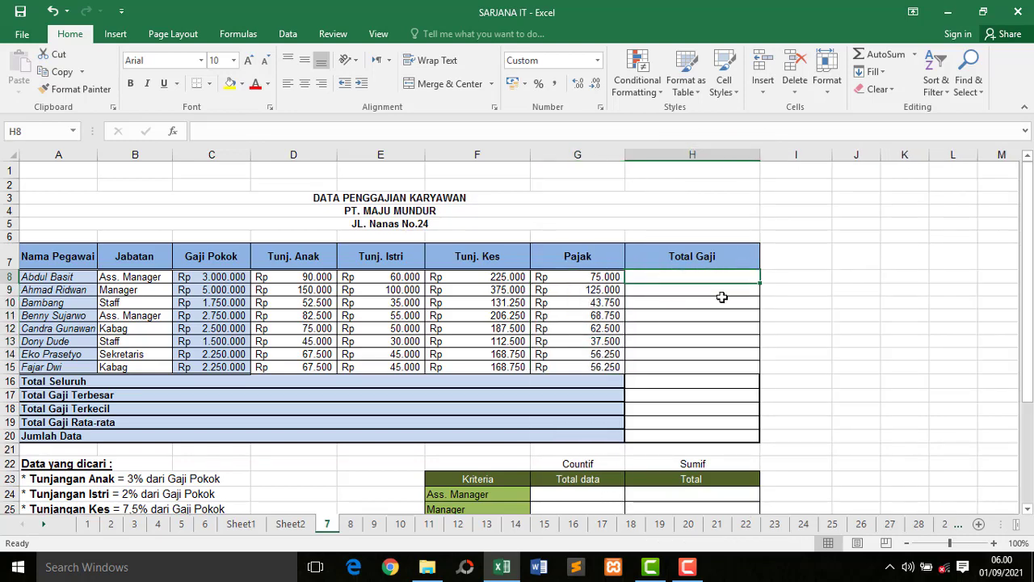
drag(1030, 256, 1030, 347)
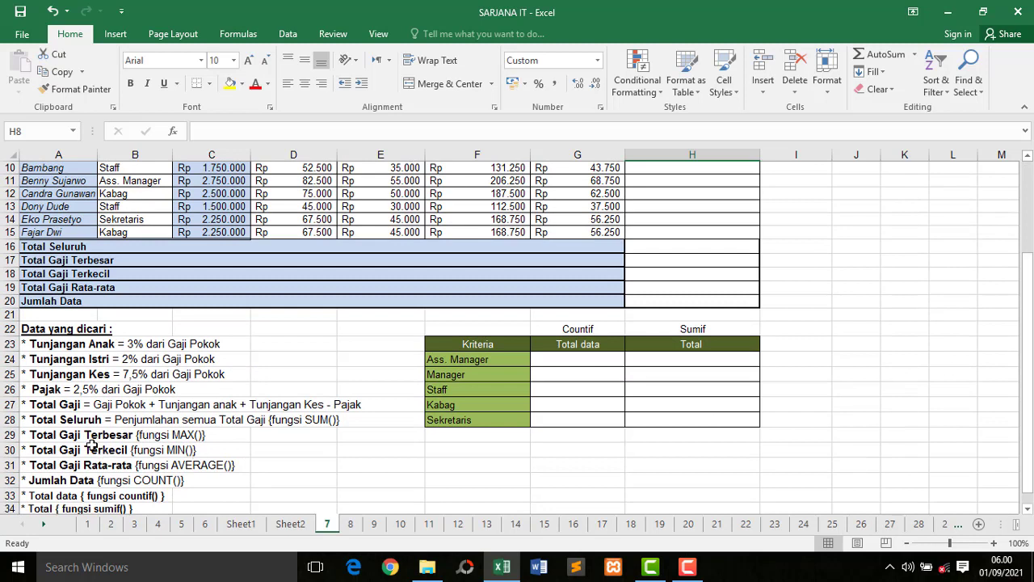
click(61, 404)
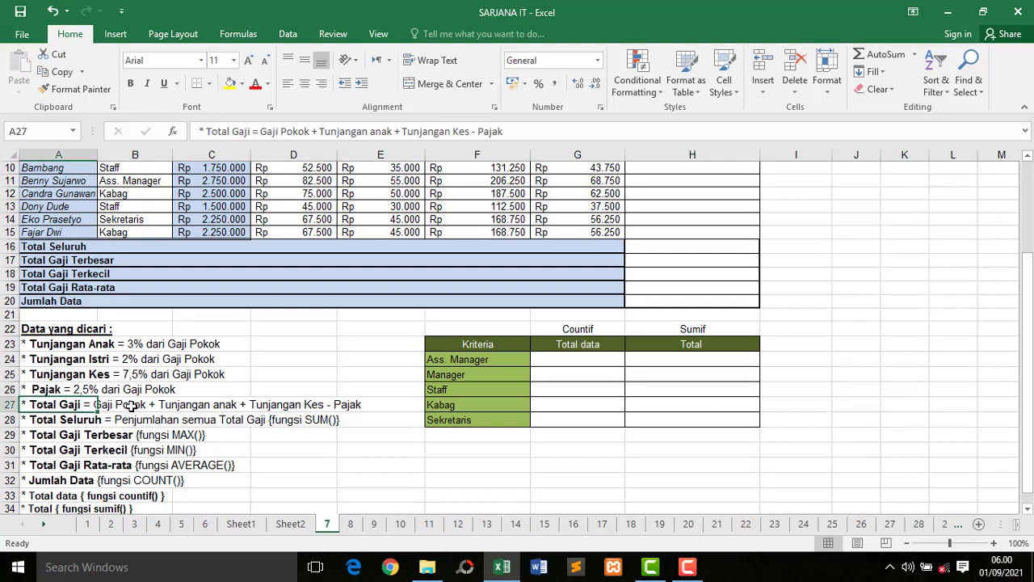
click(131, 406)
click(194, 409)
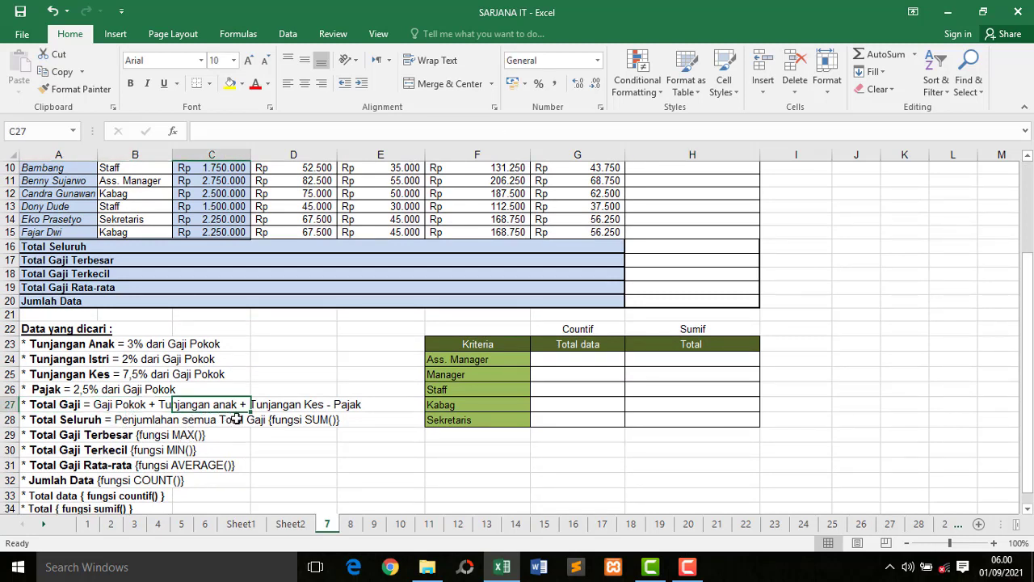
click(274, 405)
click(363, 405)
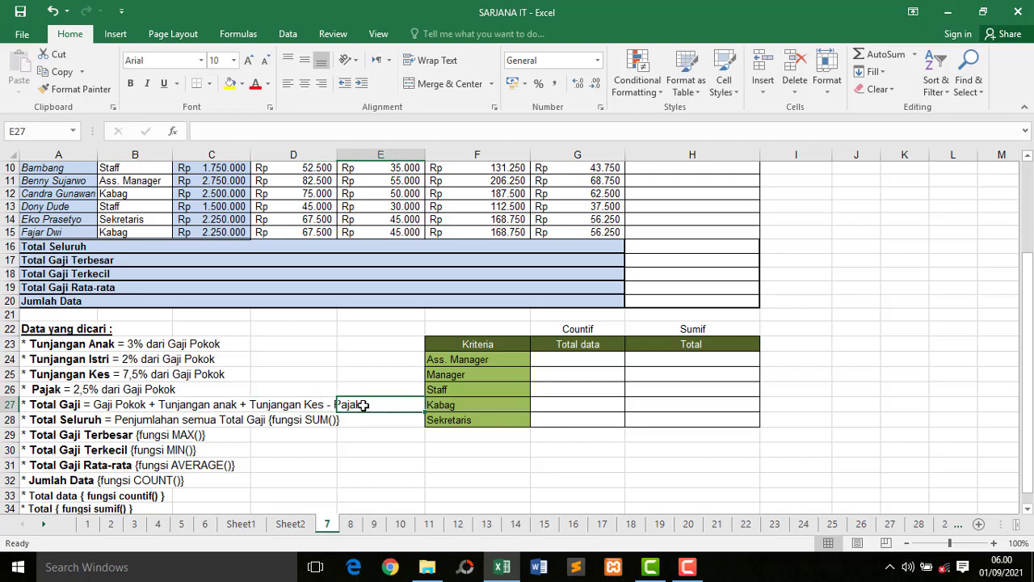
scroll(303, 264, up, 3)
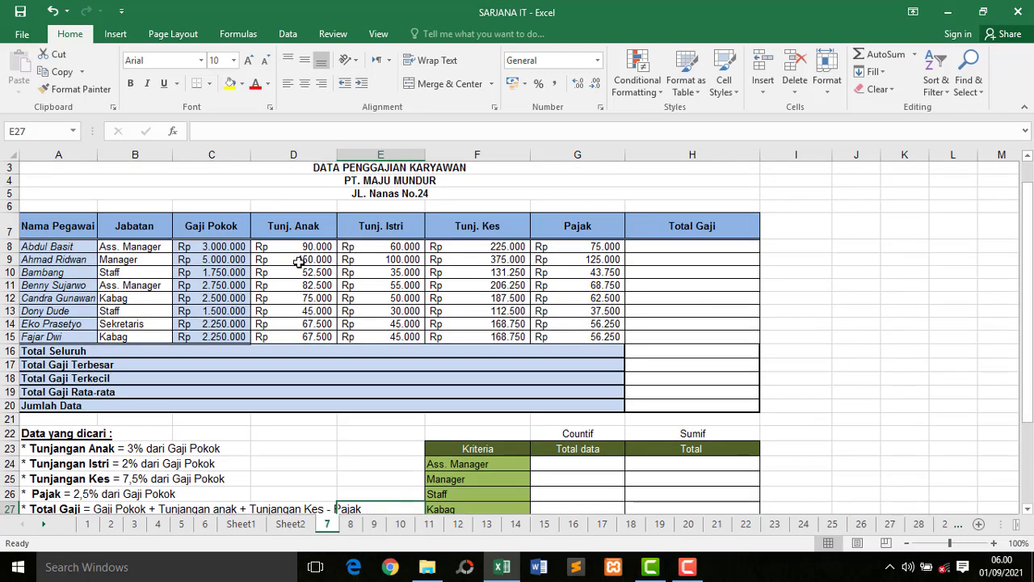
click(232, 231)
click(321, 232)
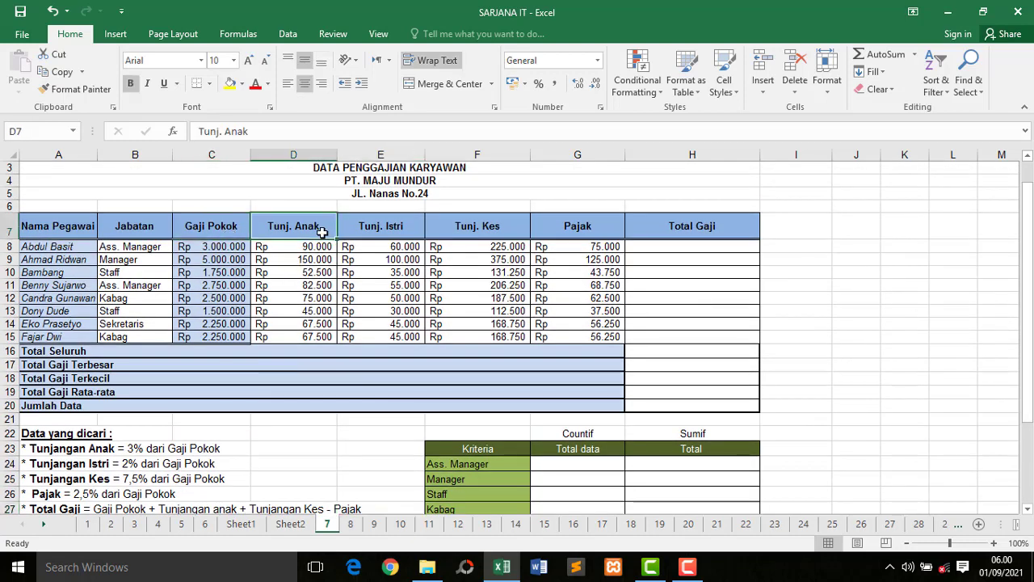
click(488, 224)
click(576, 225)
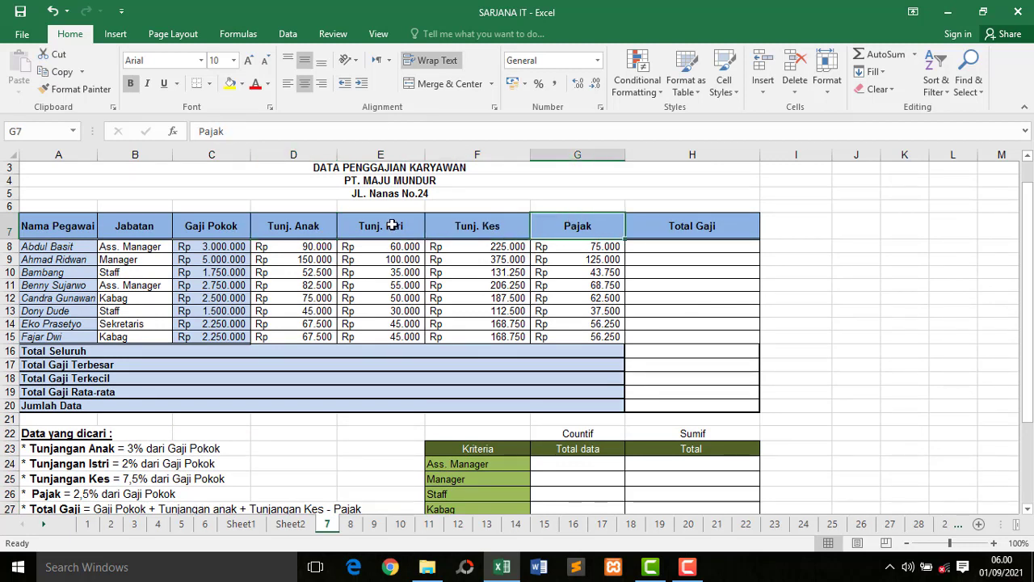
- Calculate Total Gaji for the first employee in H8 with the formula =C8+D8+F8-G8
click(660, 248)
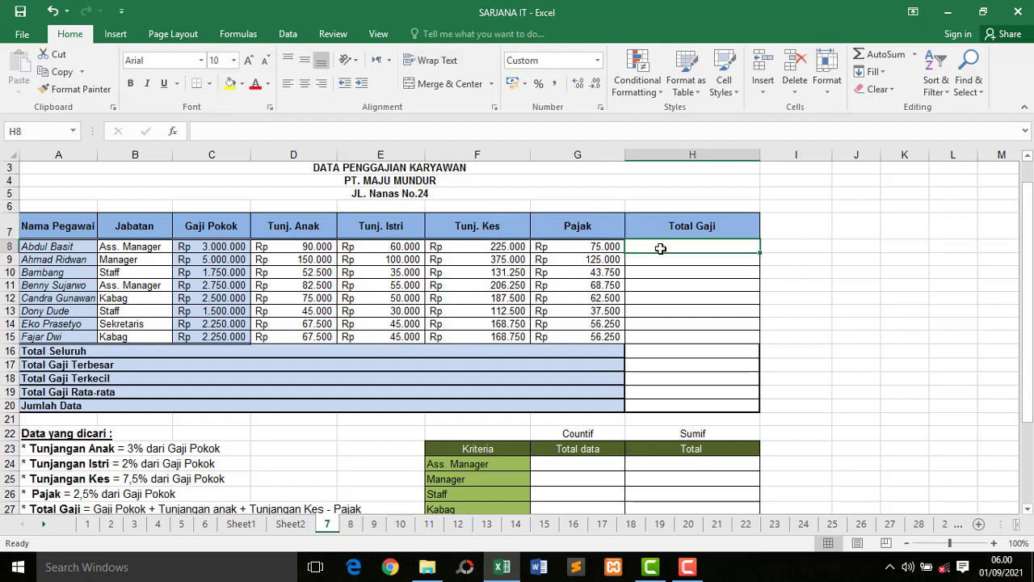
text(=)
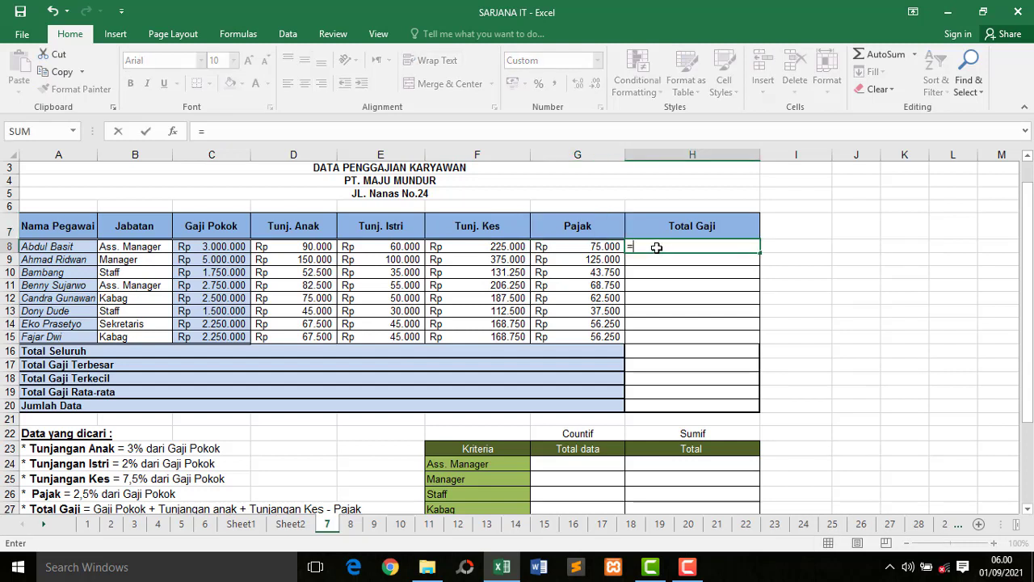
click(230, 245)
text(+)
click(273, 245)
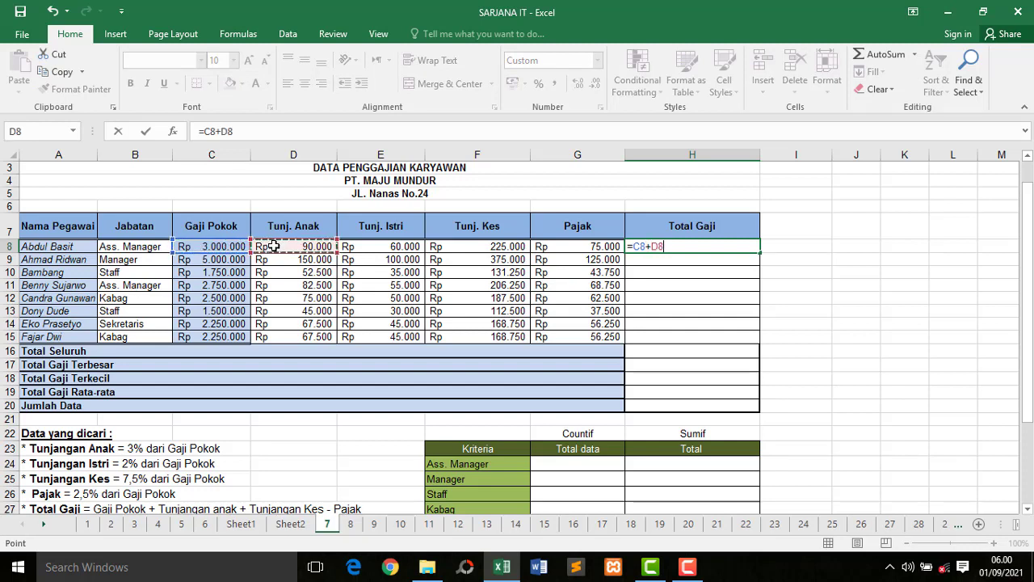
text(+)
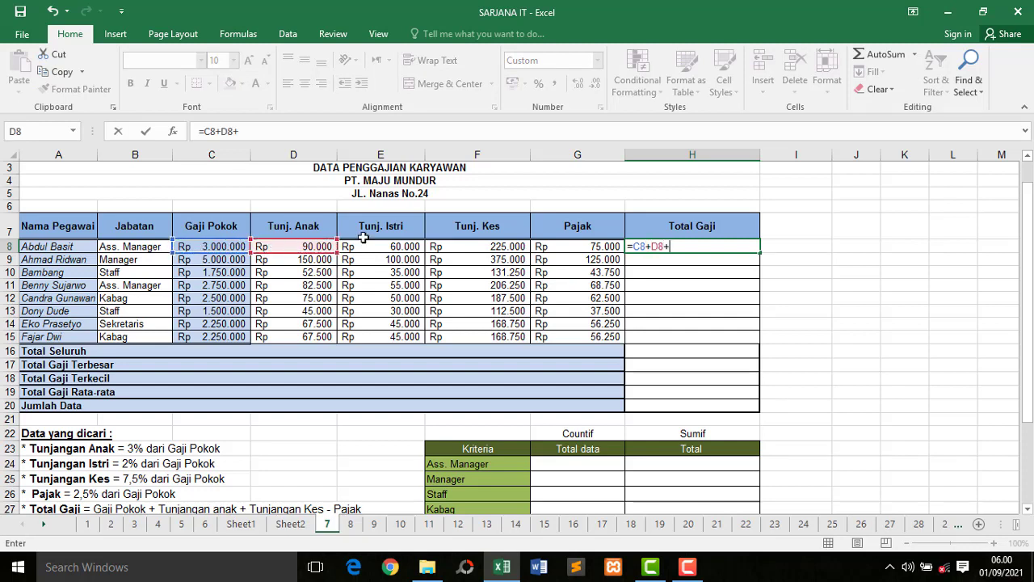
click(432, 246)
text(-)
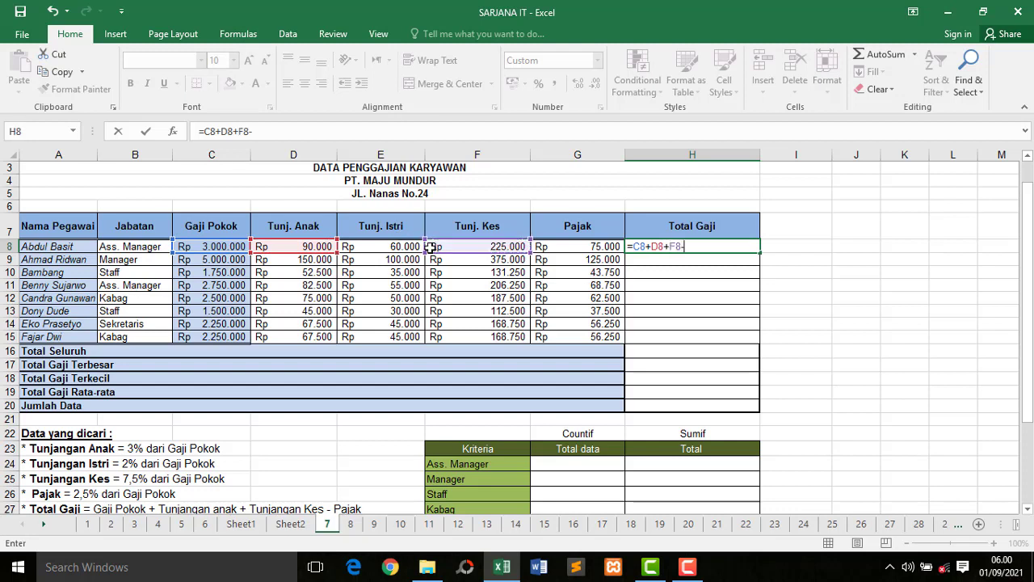
click(559, 248)
key(Return)
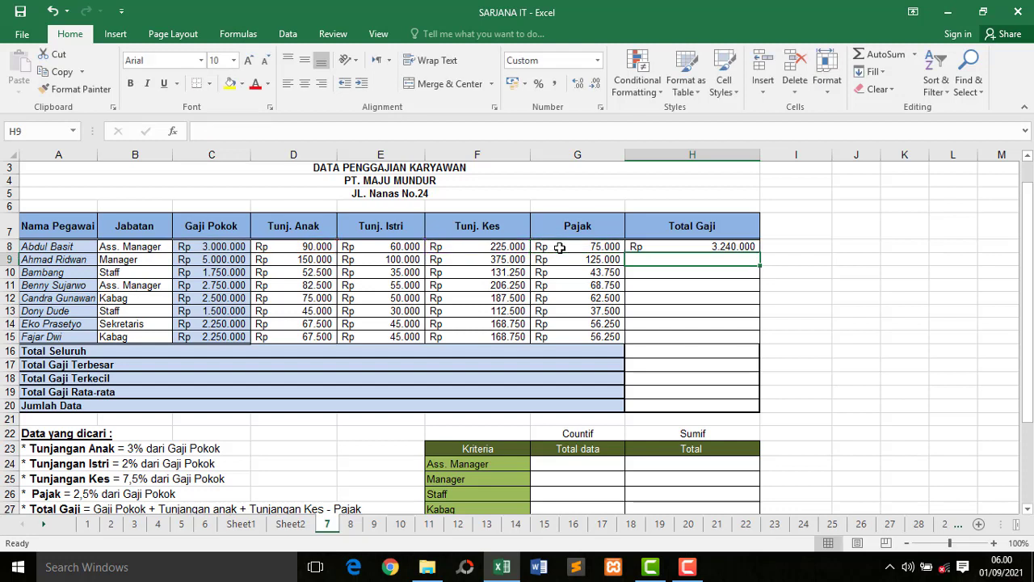
- Fill the Total Gaji formula from H8 down to H15 and narrow column H slightly
click(662, 245)
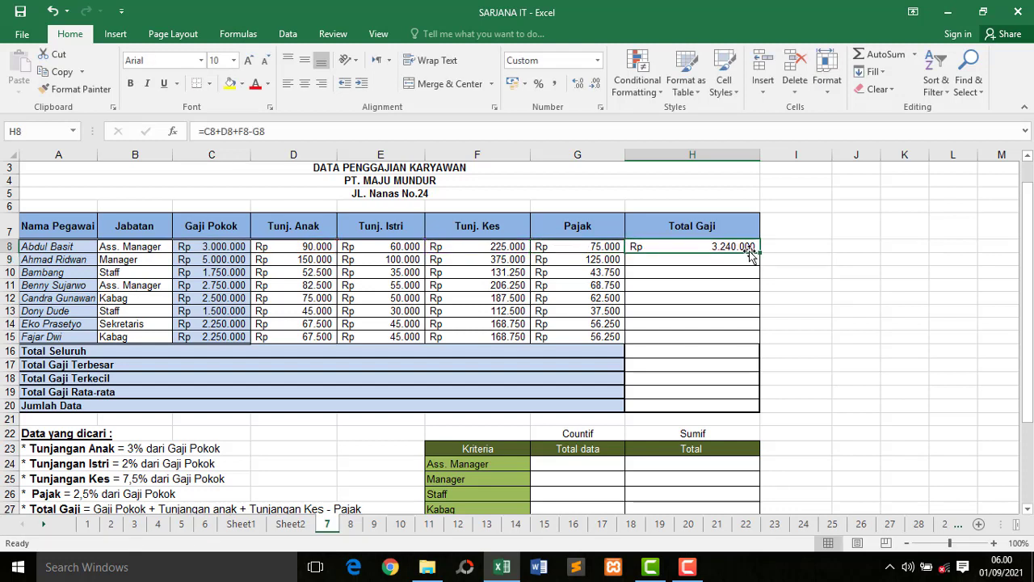
drag(761, 253, 751, 345)
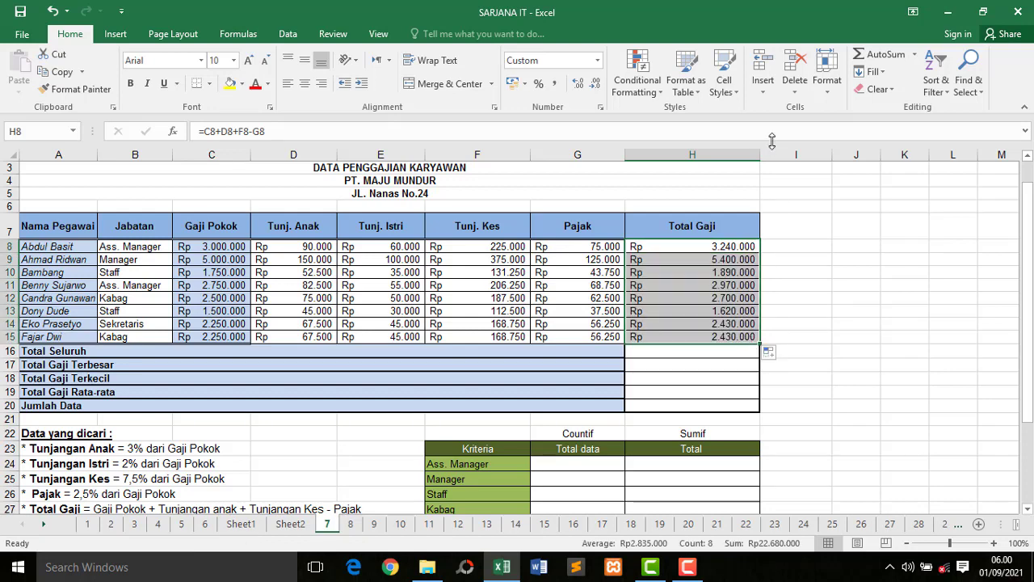
drag(759, 157, 734, 151)
- Calculate Total Seluruh in H16 with =SUM(H8:H15), following the rule in row 28
drag(1028, 236, 1028, 257)
click(89, 300)
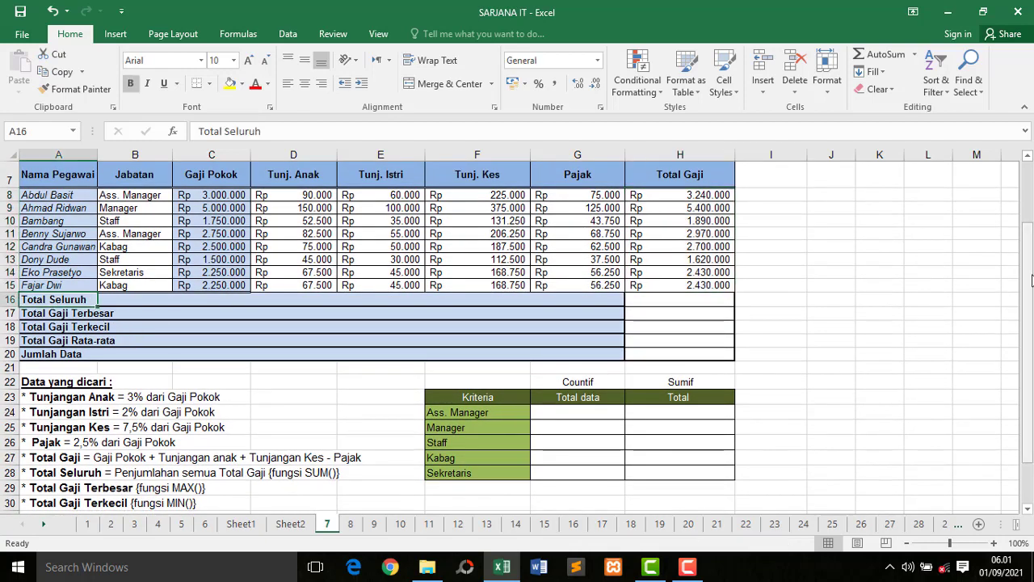
drag(1030, 279, 1029, 303)
click(57, 420)
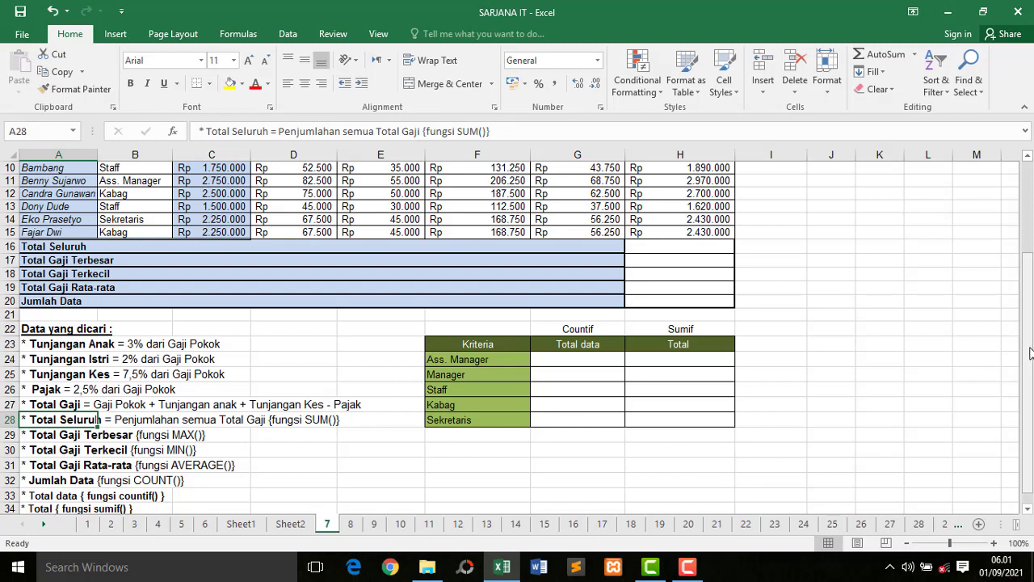
drag(1031, 353, 1029, 317)
click(695, 326)
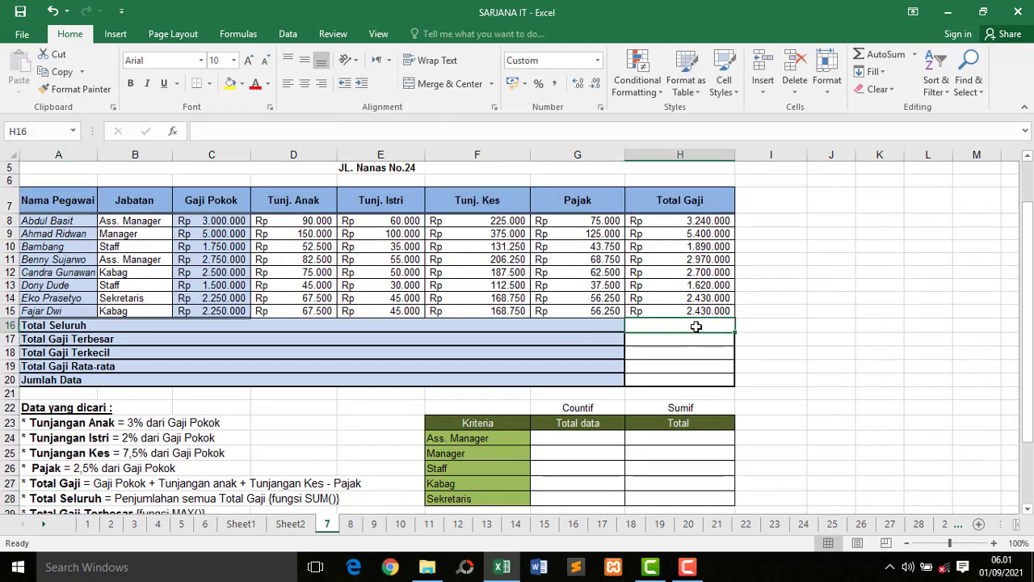
text(=sum)
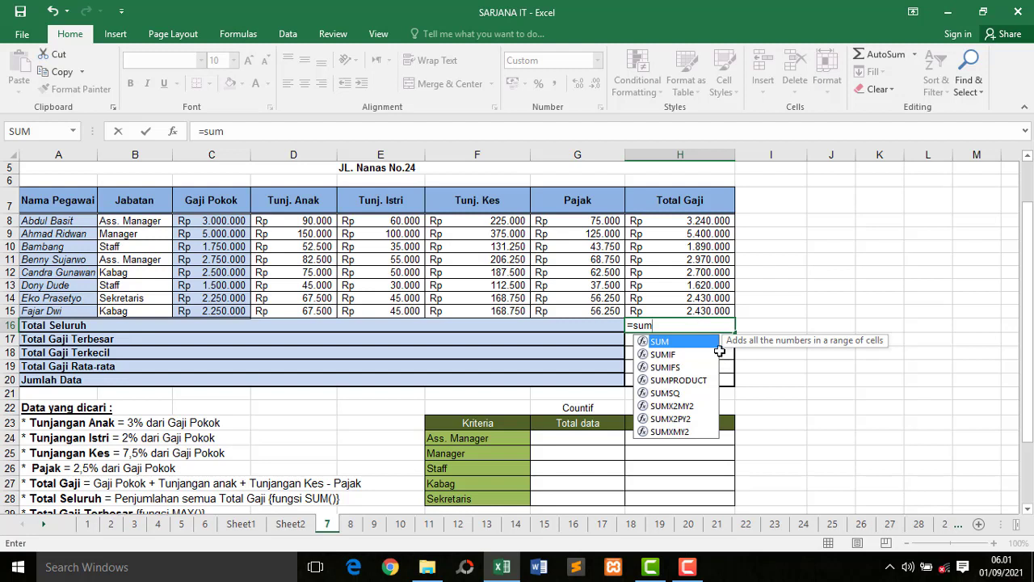
double_click(703, 344)
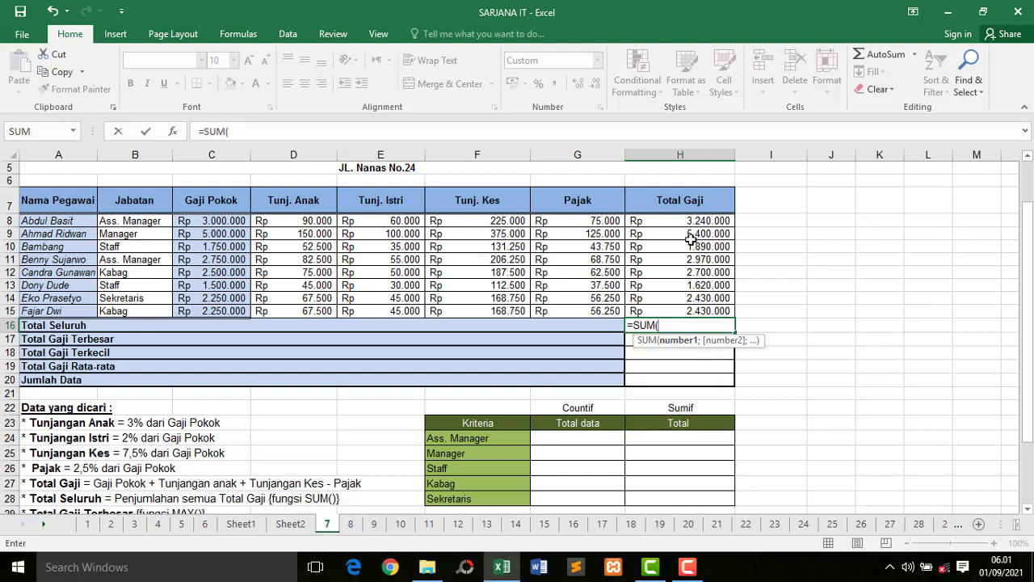
drag(689, 220, 689, 311)
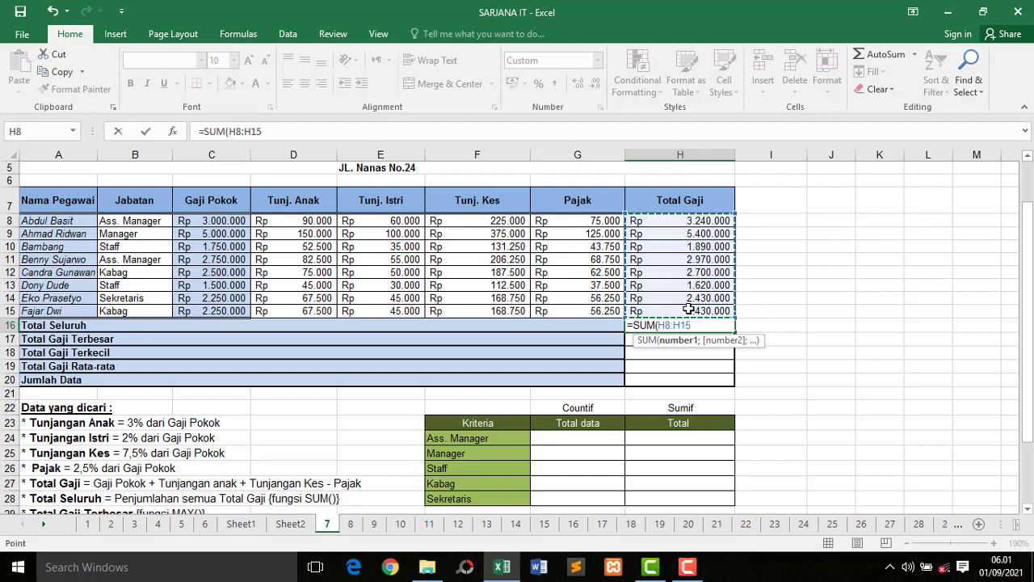
text())
key(Return)
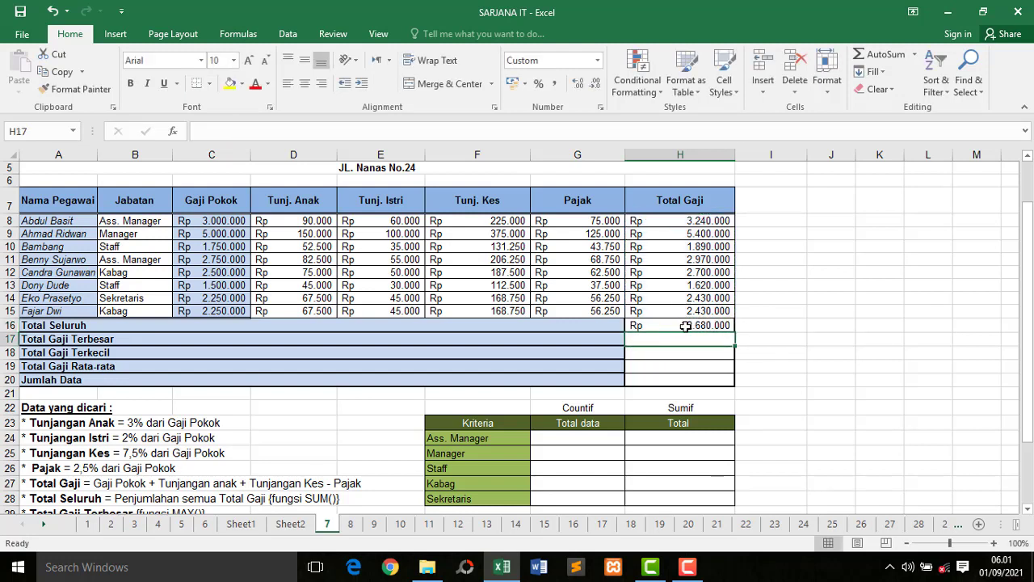
click(685, 325)
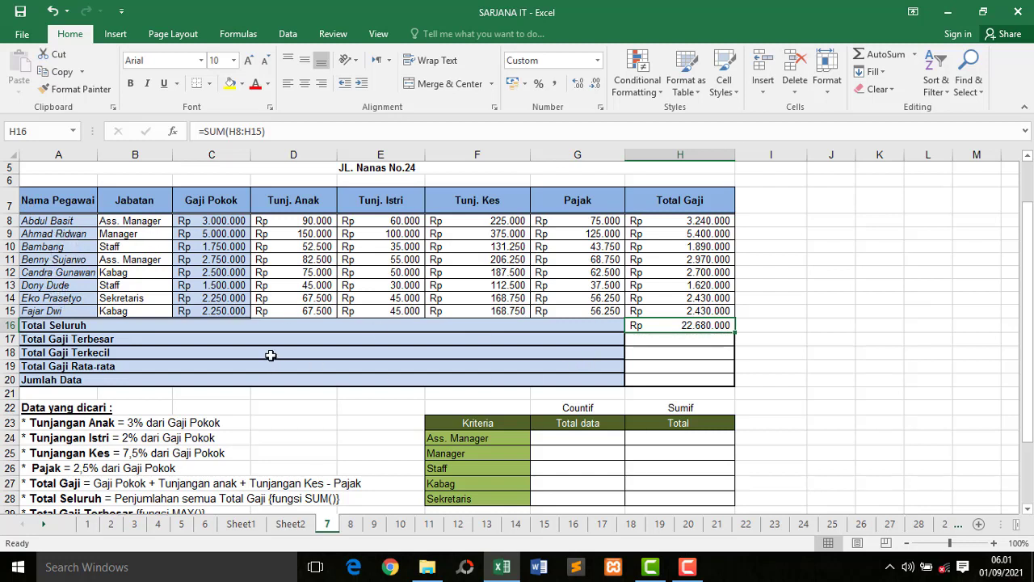
- Calculate Total Gaji Terbesar in H17 with the formula =MAX(H8:H15)
click(664, 343)
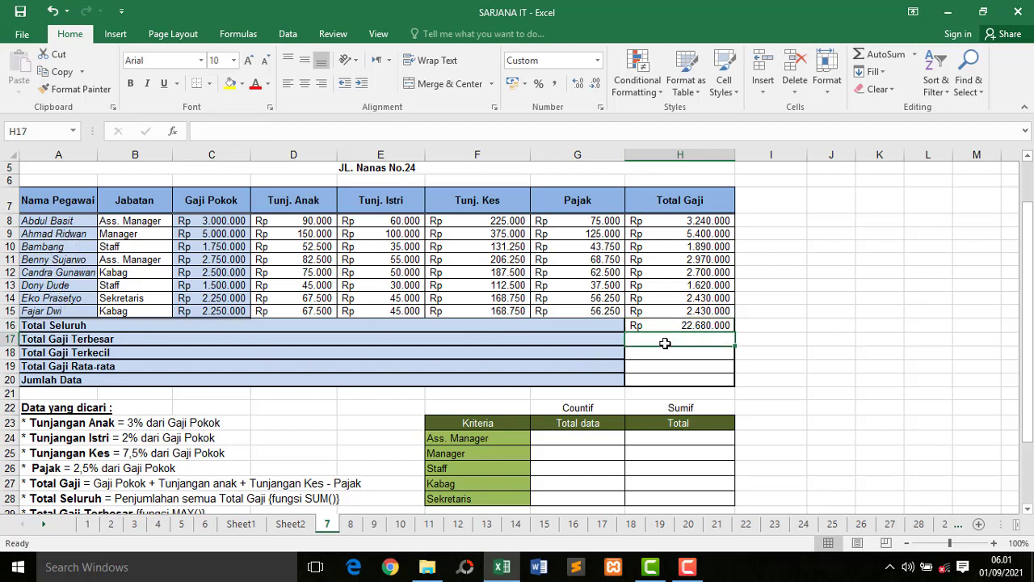
text(=)
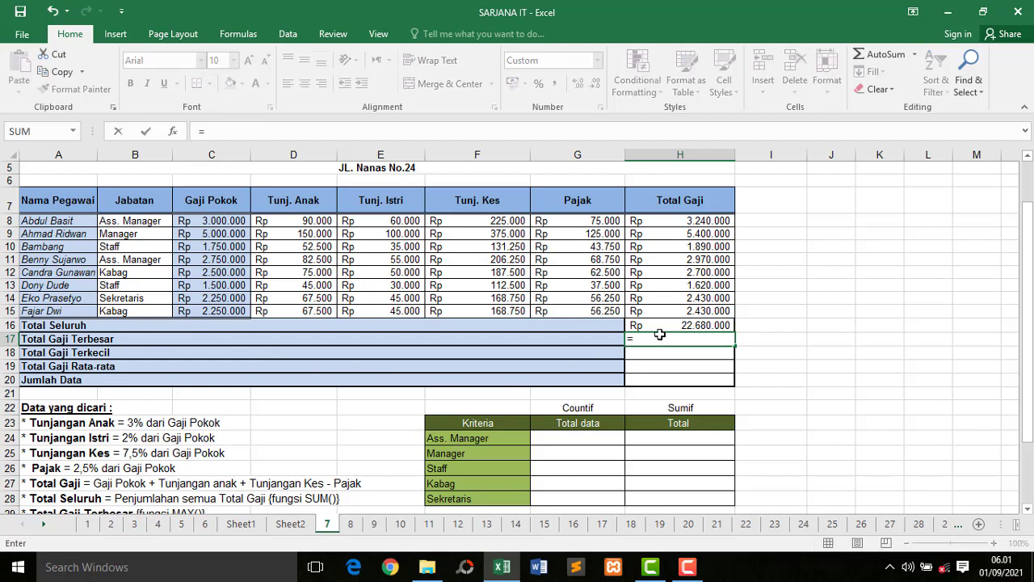
text(max)
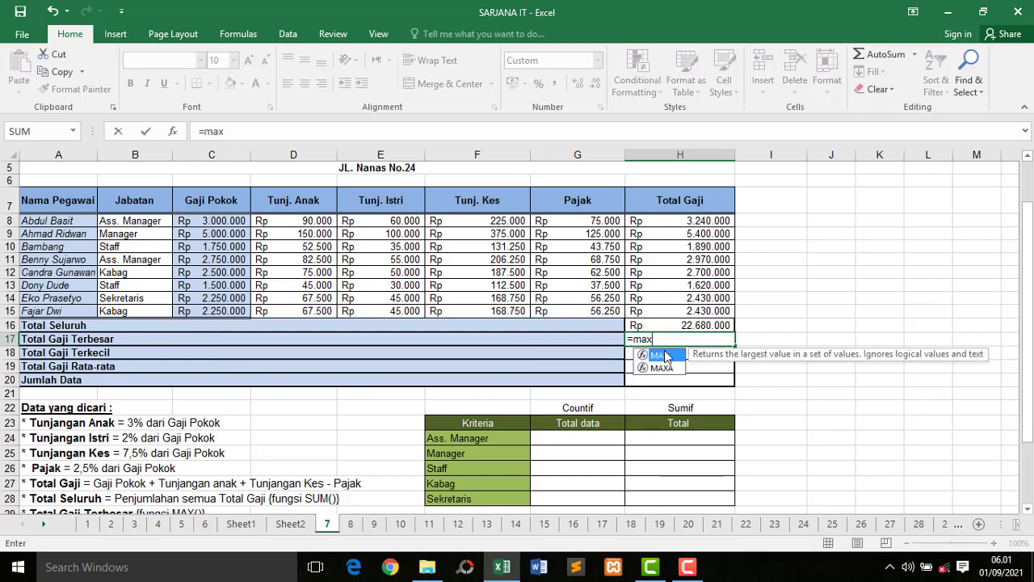
double_click(664, 357)
drag(670, 225, 675, 311)
text())
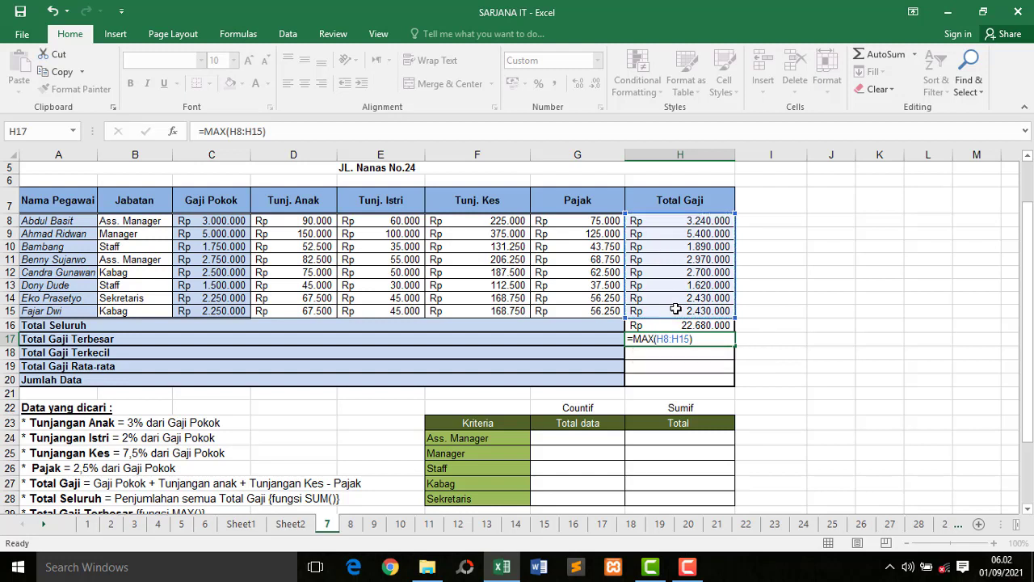
key(Return)
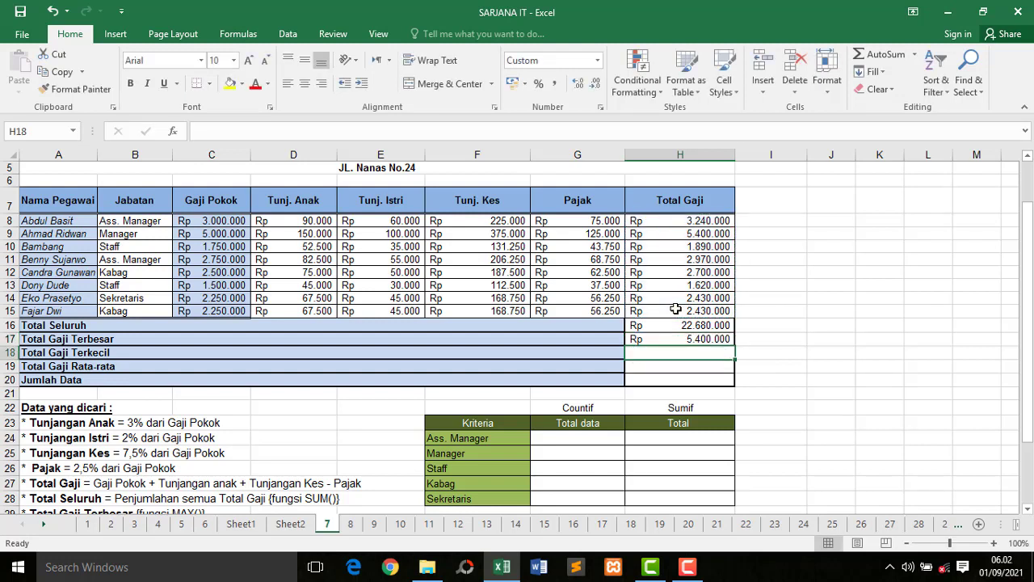
click(677, 339)
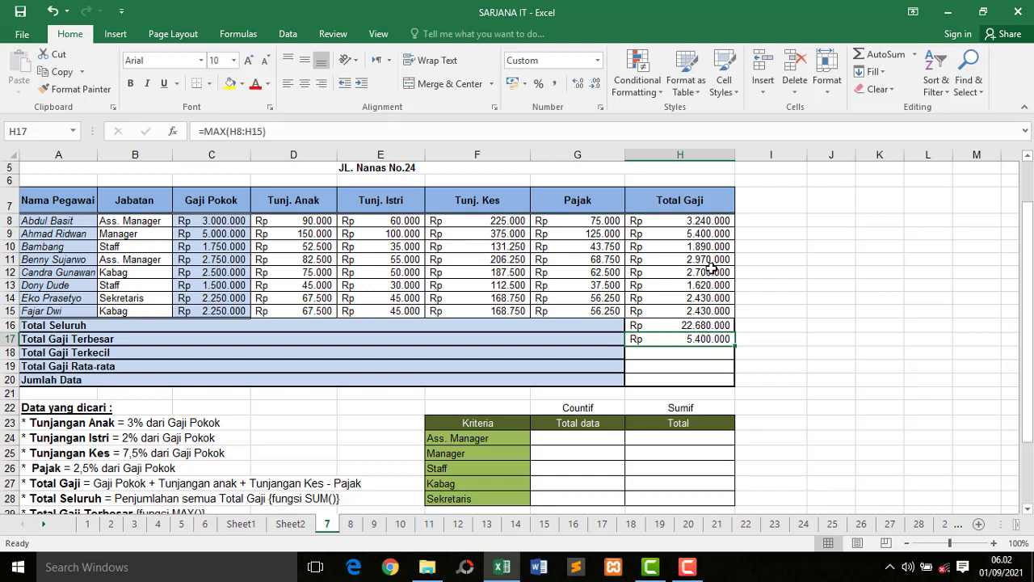
- Shade the highest Total Gaji cell, H9, with a grey fill
click(708, 233)
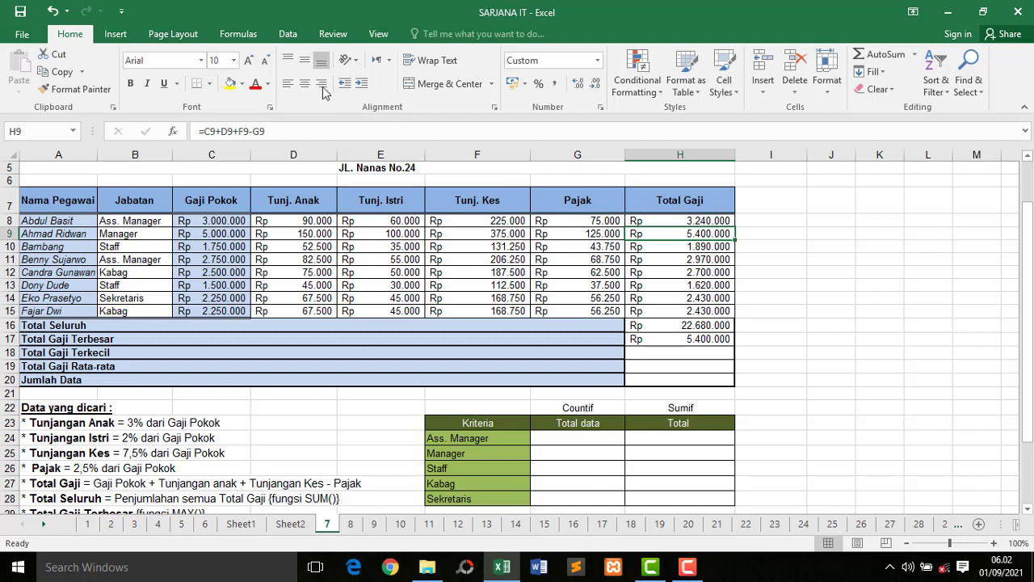
click(241, 85)
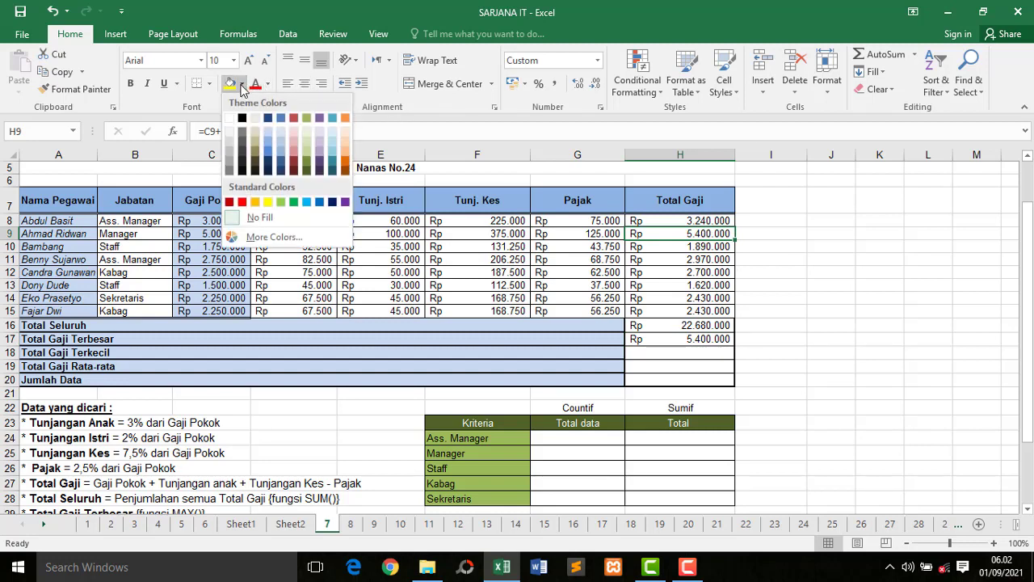
click(230, 156)
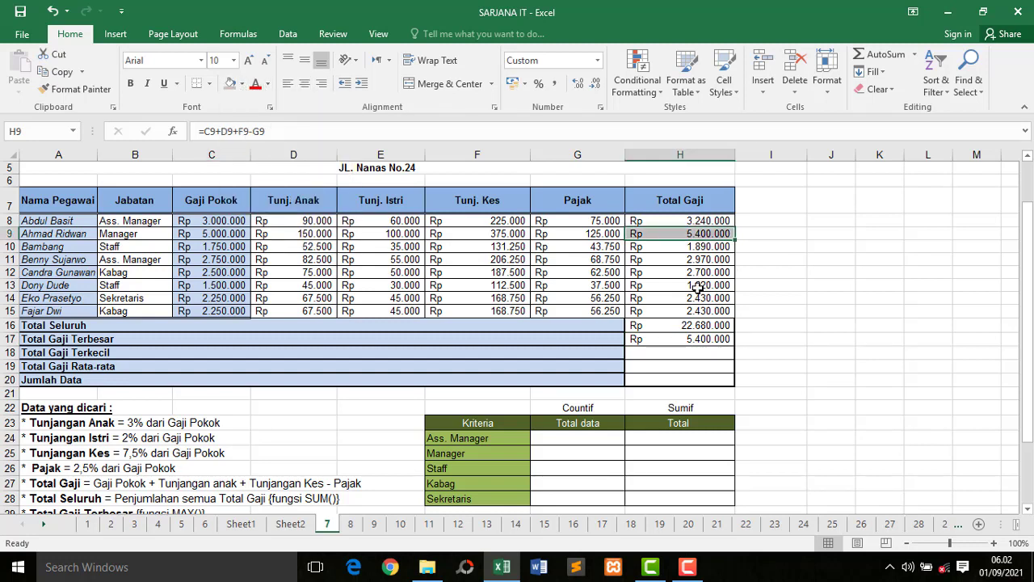
- Calculate Total Gaji Terkecil in H18 with the formula =MIN(H8:H15)
click(682, 356)
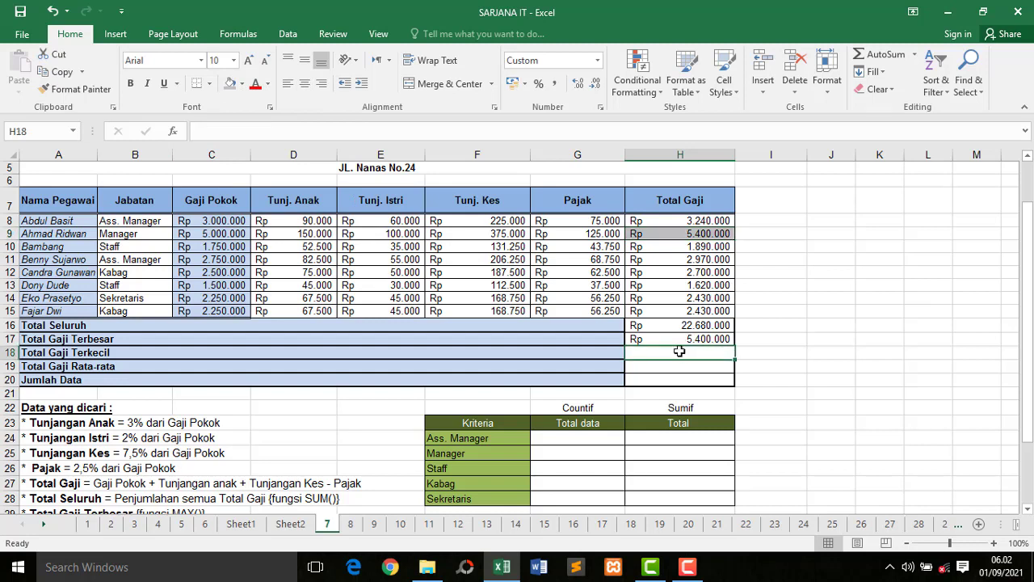
text(=)
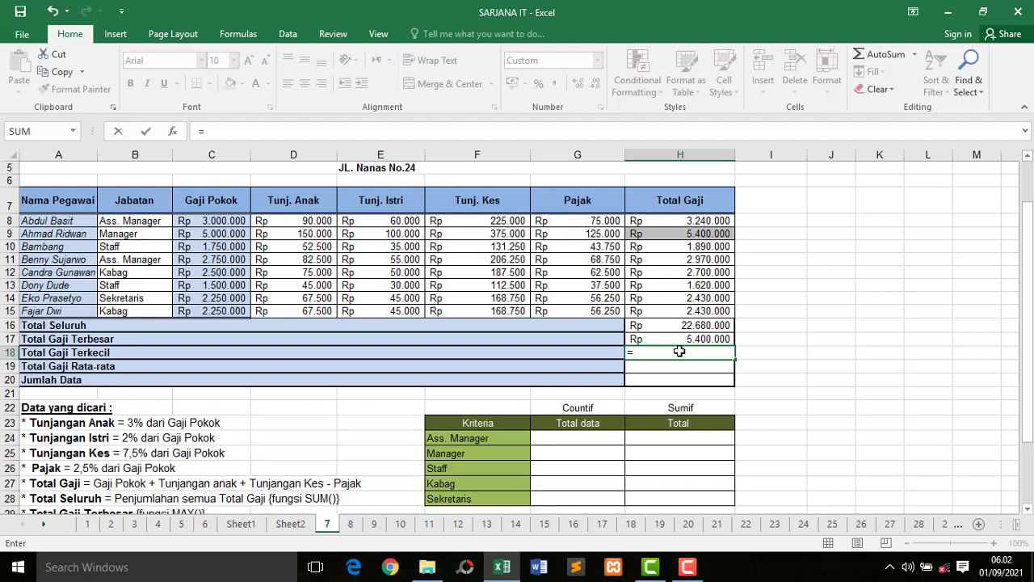
text(min)
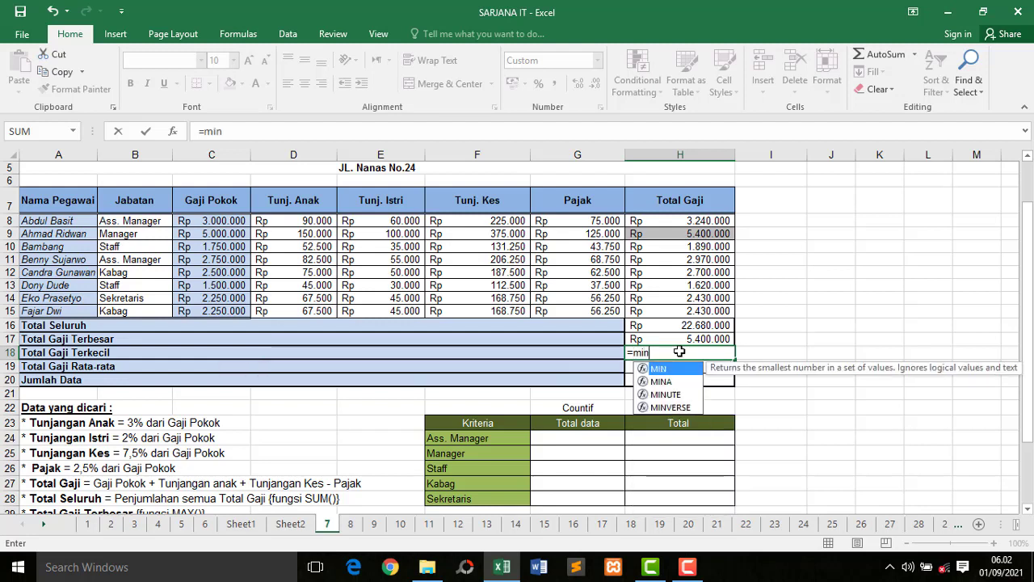
double_click(671, 370)
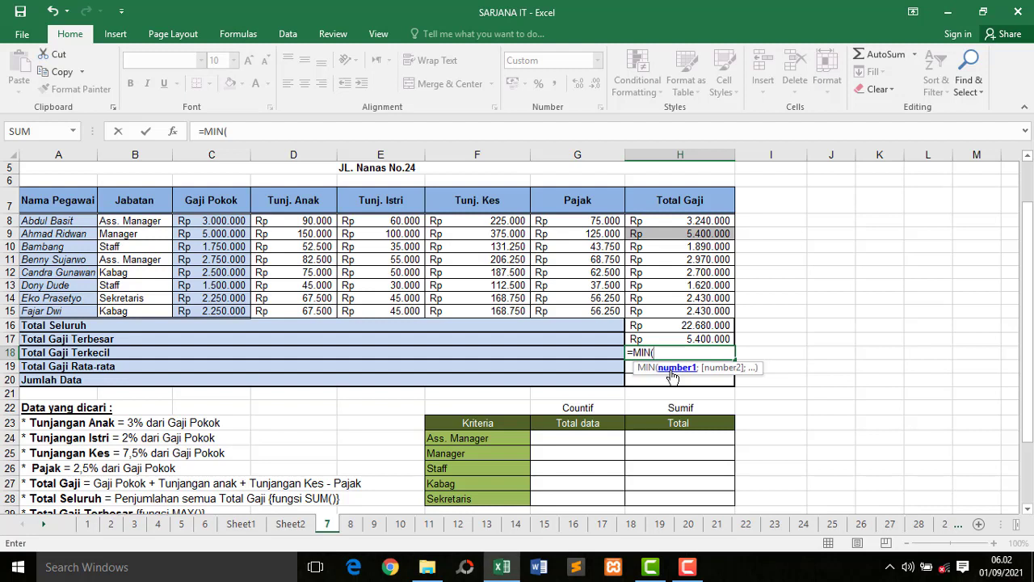
drag(683, 221, 674, 311)
text())
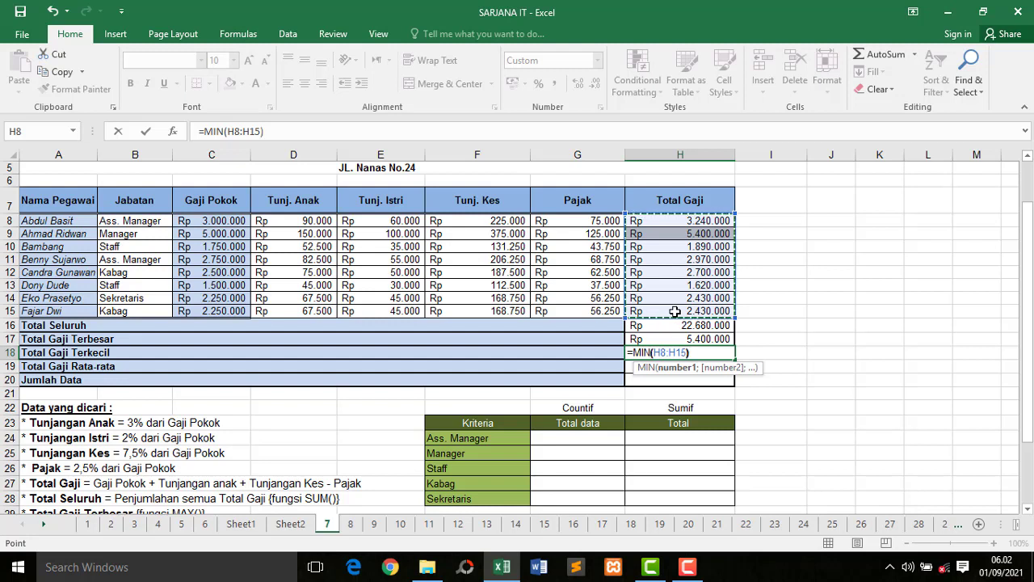
key(Return)
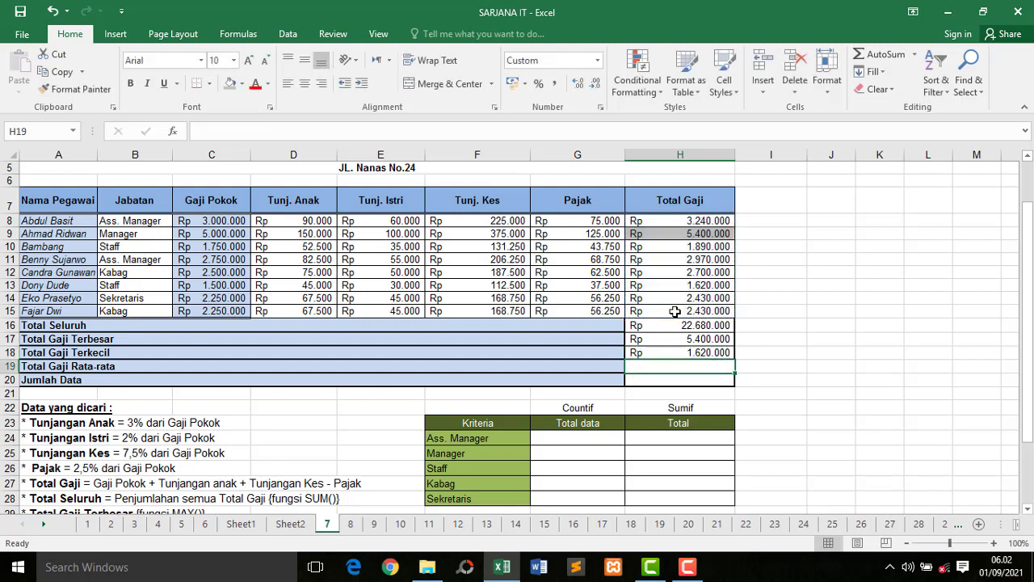
click(662, 353)
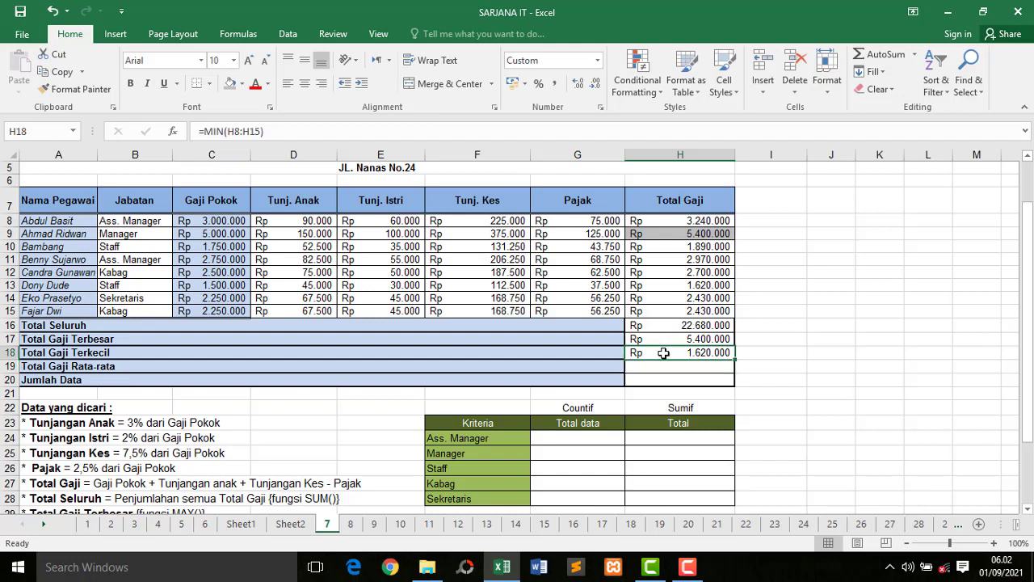
- Shade the lowest Total Gaji cell, H13, with the same grey fill as H9, and select H19 for Total Gaji Rata-rata
click(679, 284)
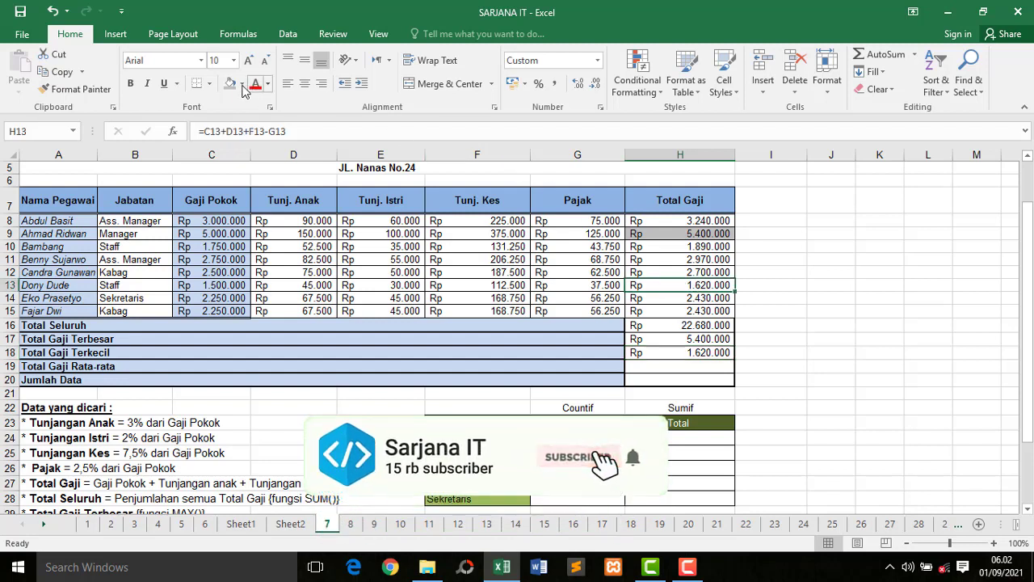
click(674, 336)
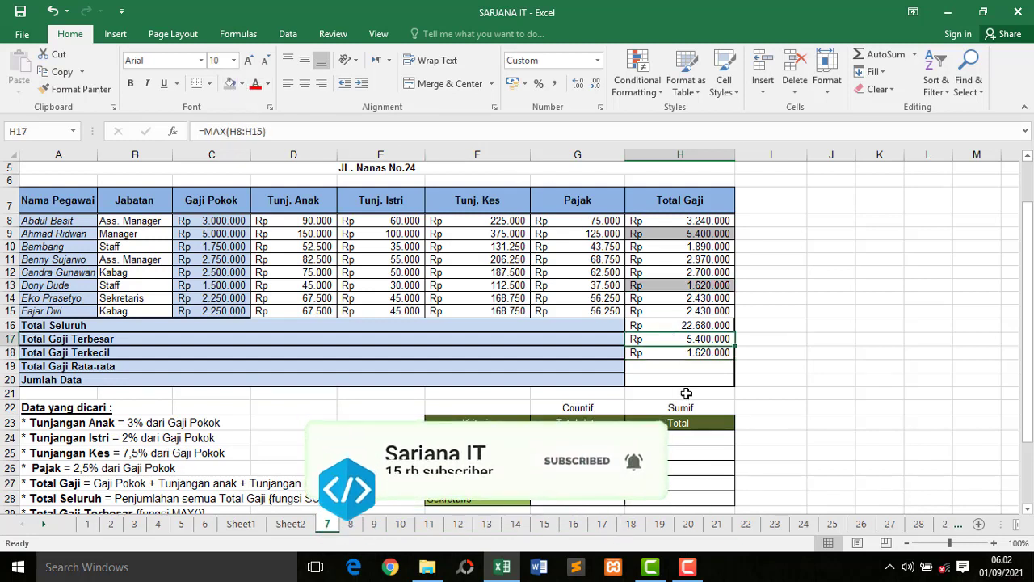
click(686, 371)
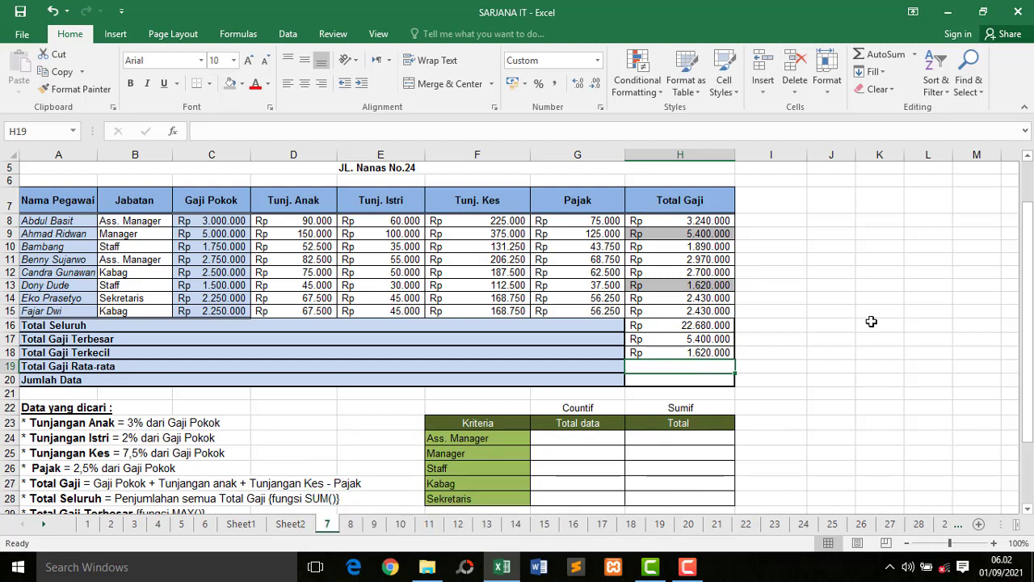
- Calculate Total Gaji Rata-rata in H19 with the formula =AVERAGE(H8:H15)
drag(1027, 236, 1029, 289)
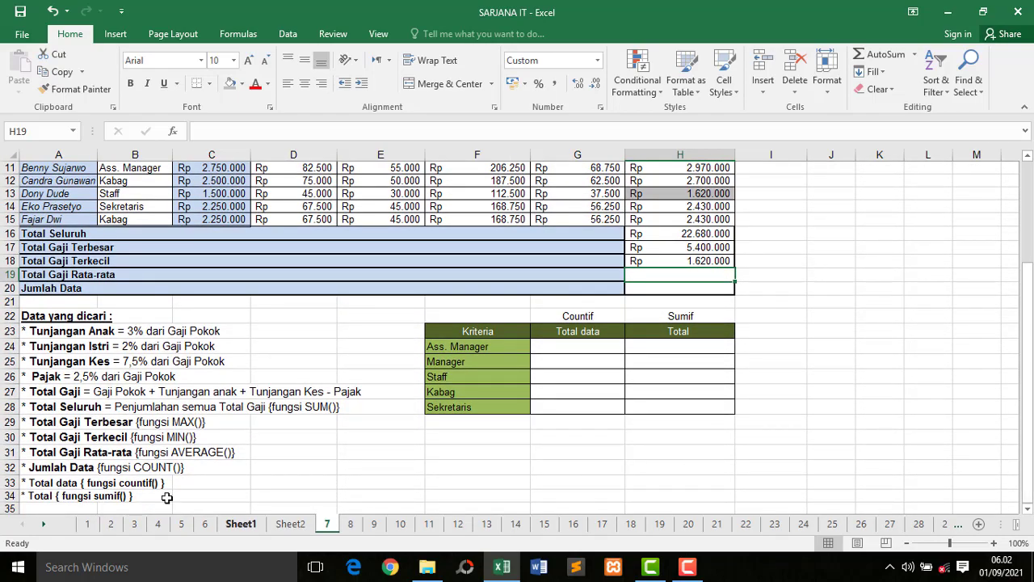
click(176, 453)
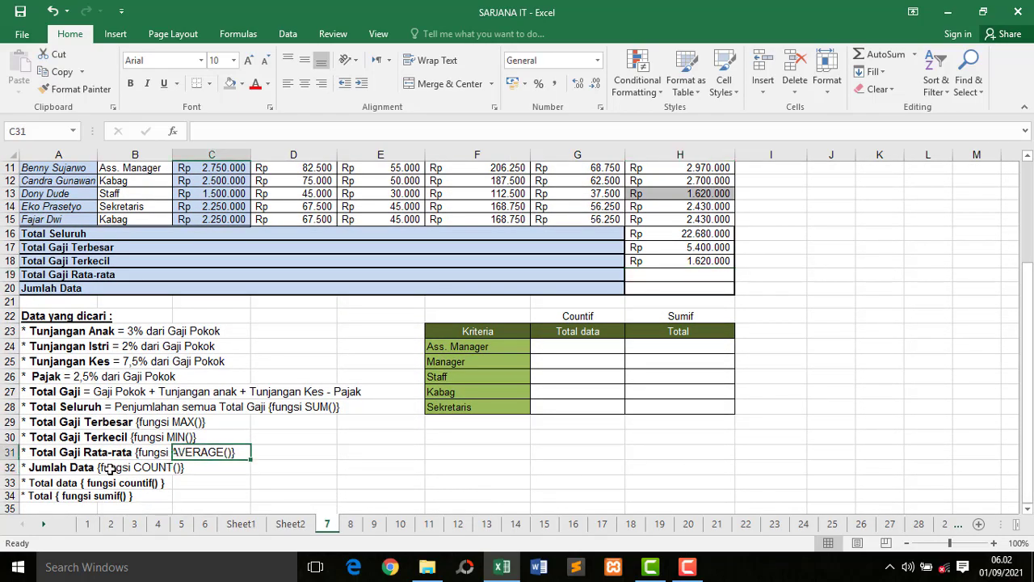
click(153, 454)
scroll(1027, 380, up, 2)
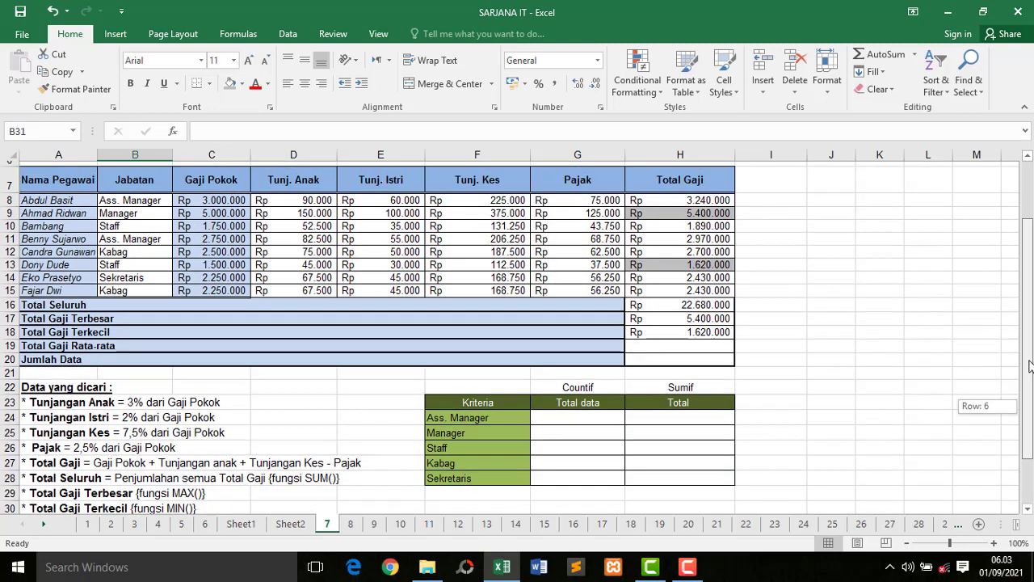
click(712, 357)
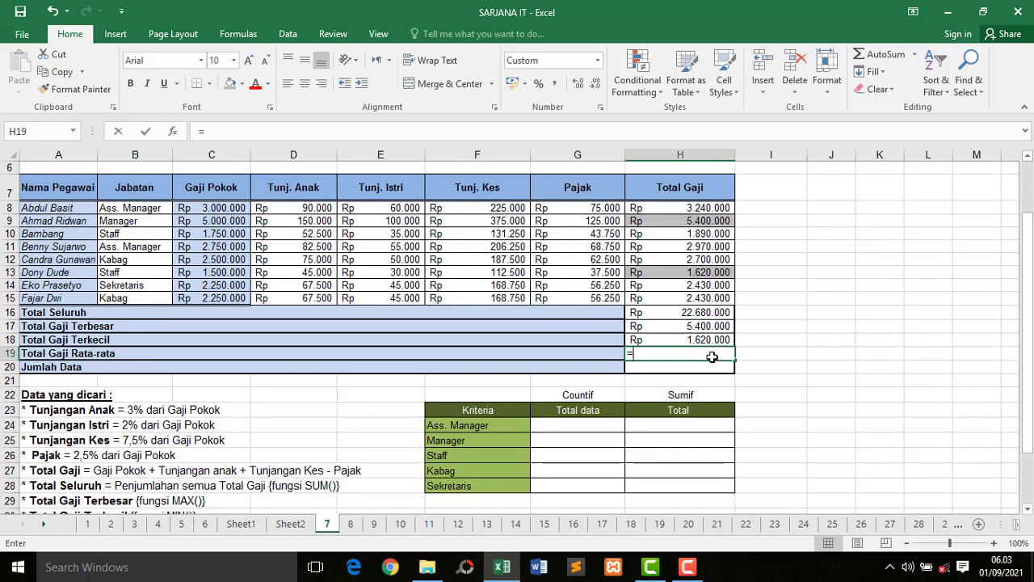
text(=ave)
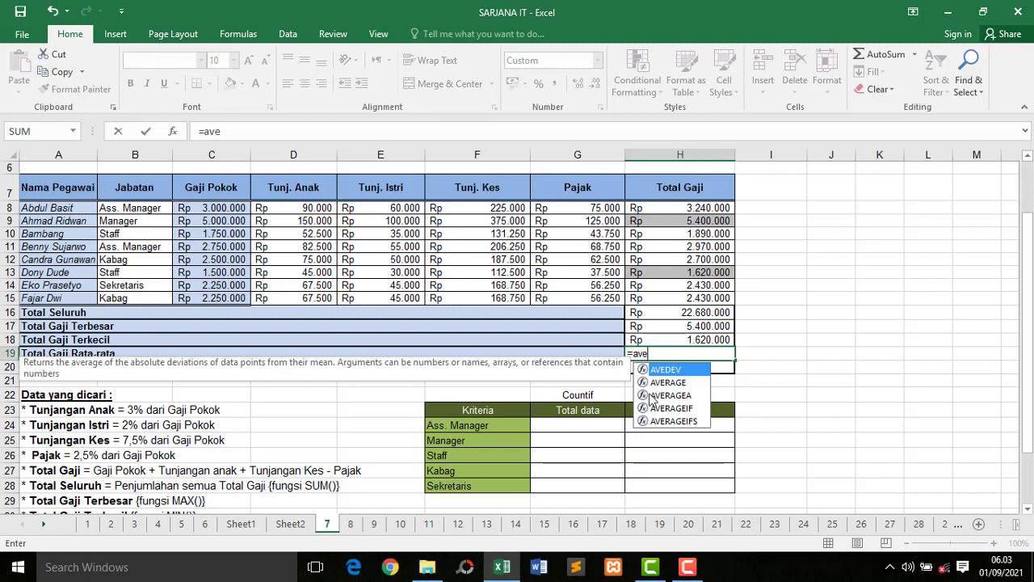
double_click(665, 382)
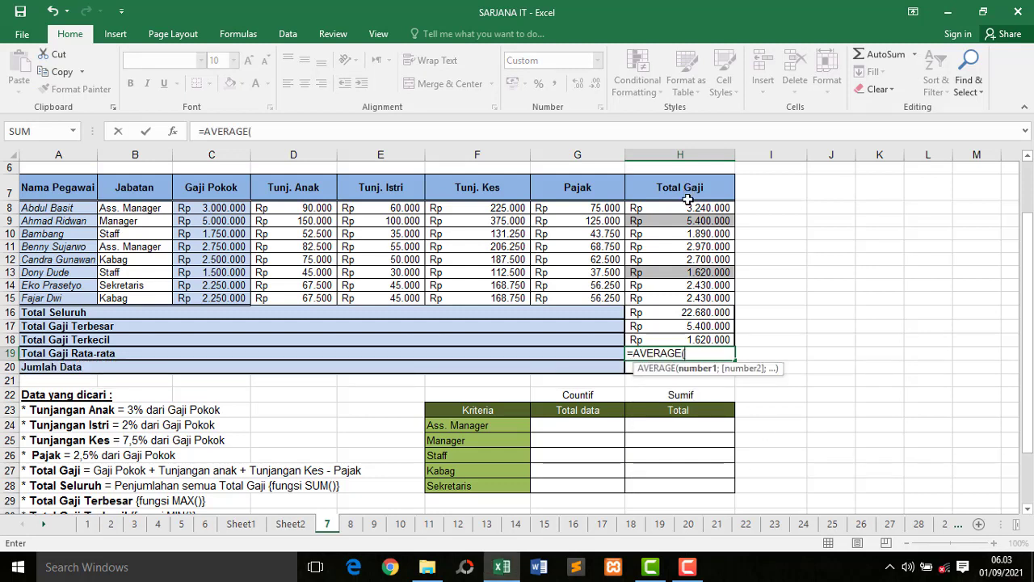
drag(685, 208, 682, 298)
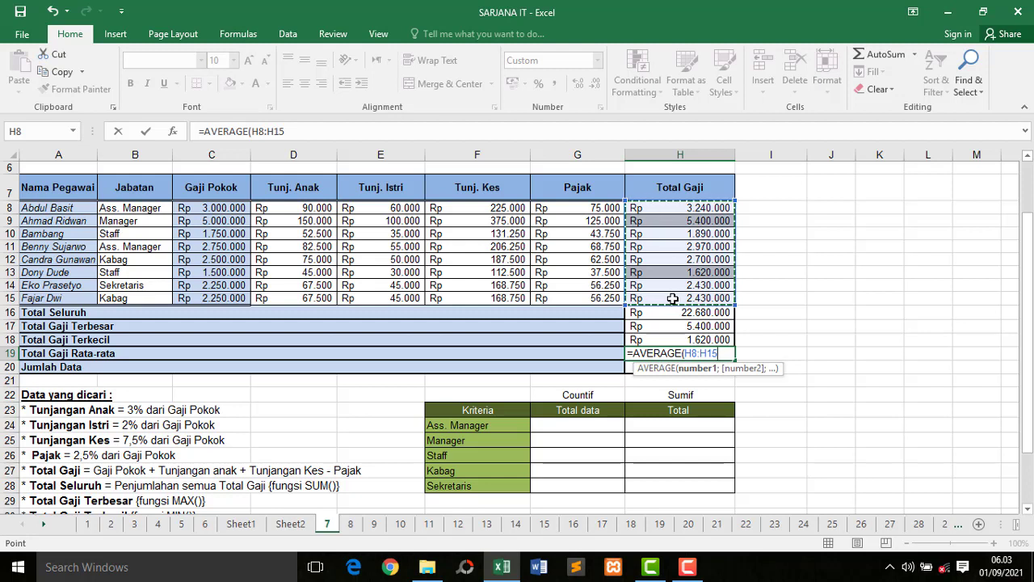
text())
key(Return)
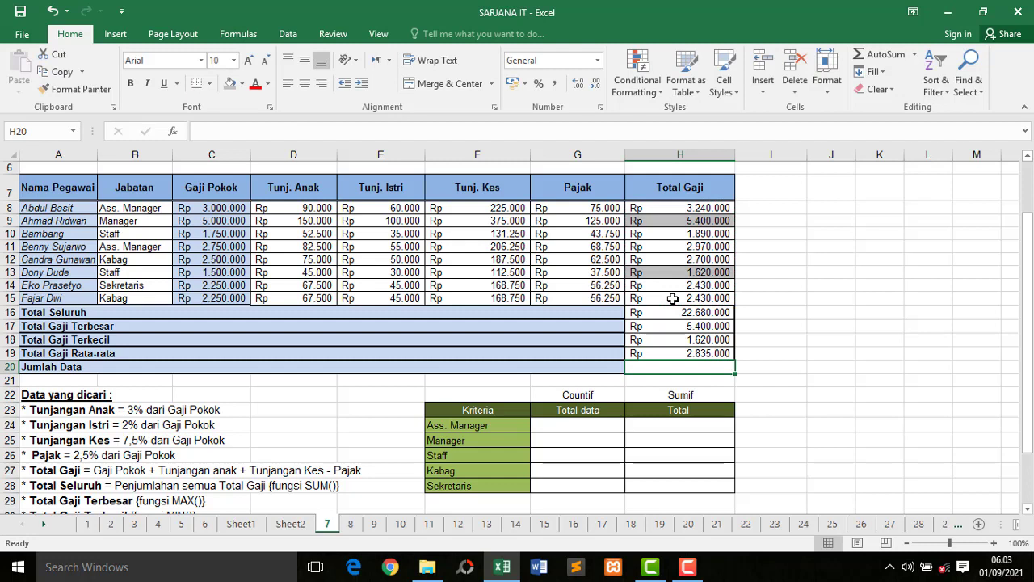
click(681, 353)
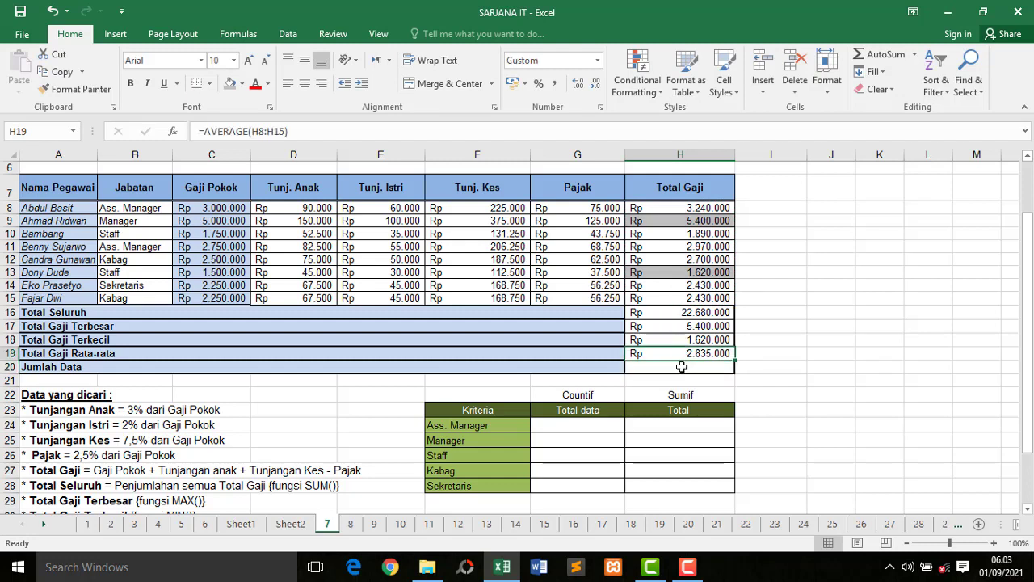
- Calculate Jumlah Data in H20 with the formula =COUNT(H8:H15) and centre the cell horizontally
click(681, 367)
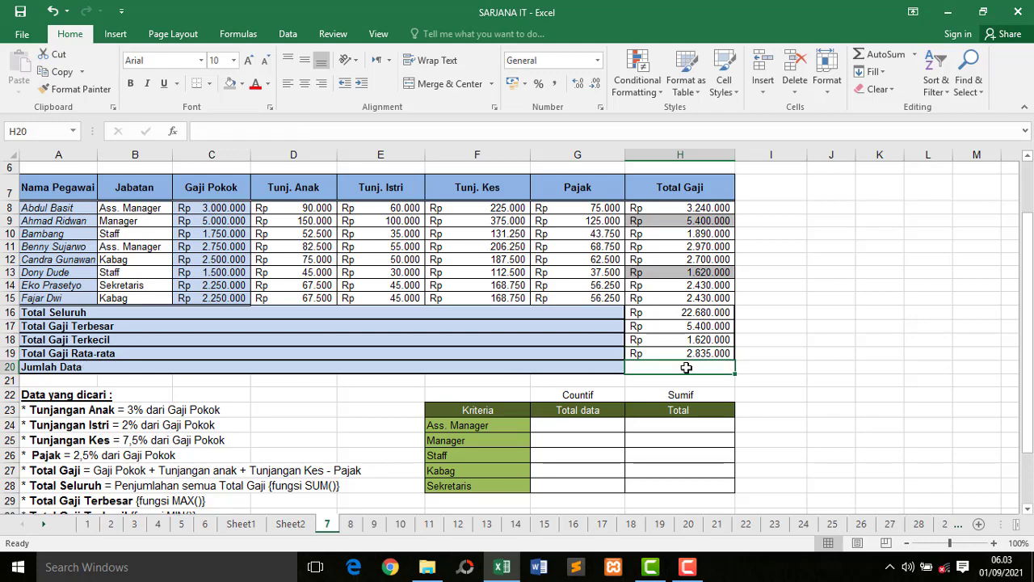
mouse_move(1027, 299)
mouse_down()
mouse_move(1028, 331)
mouse_move(1028, 288)
mouse_up()
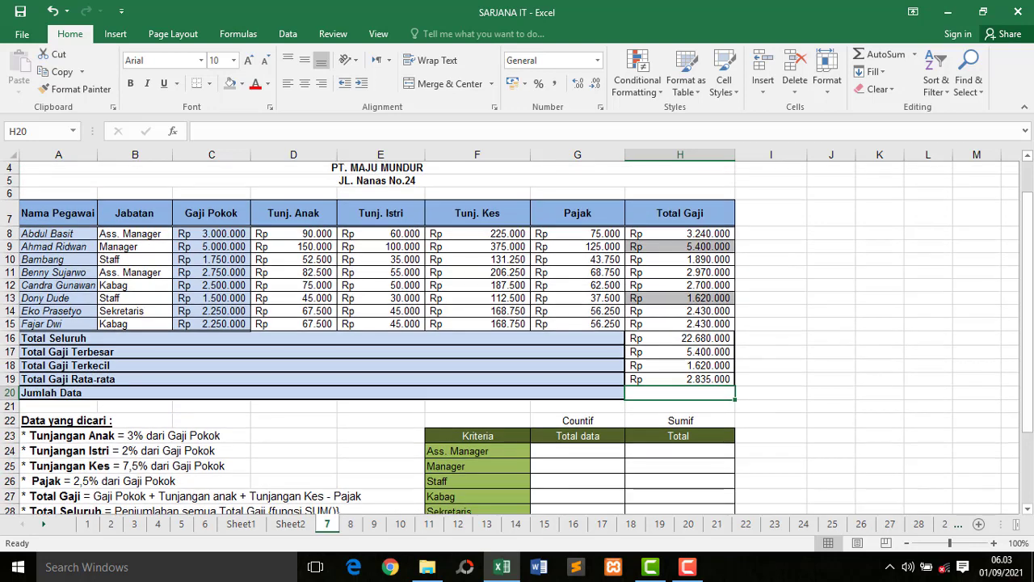
text(=)
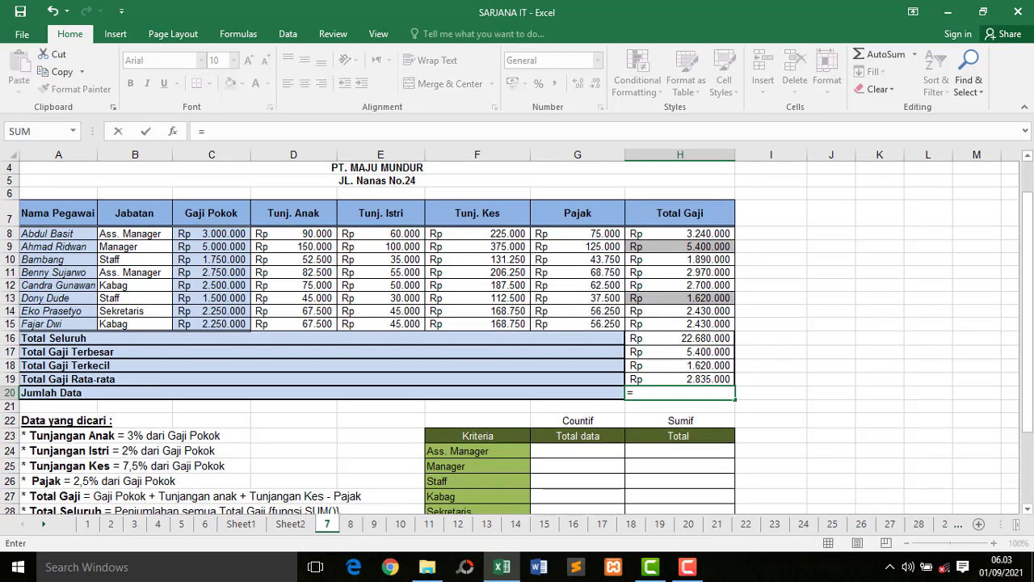
text(co)
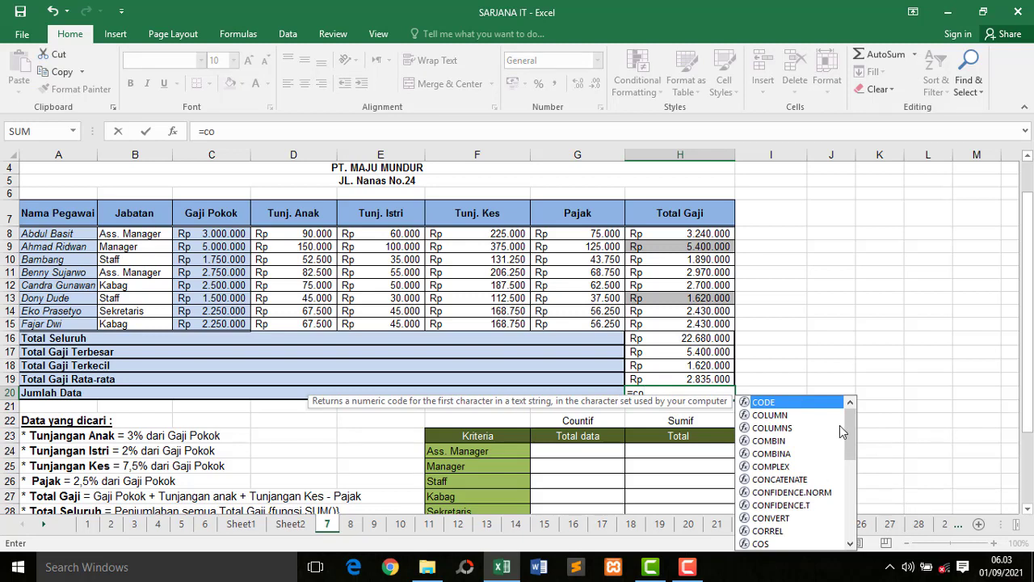
text(u)
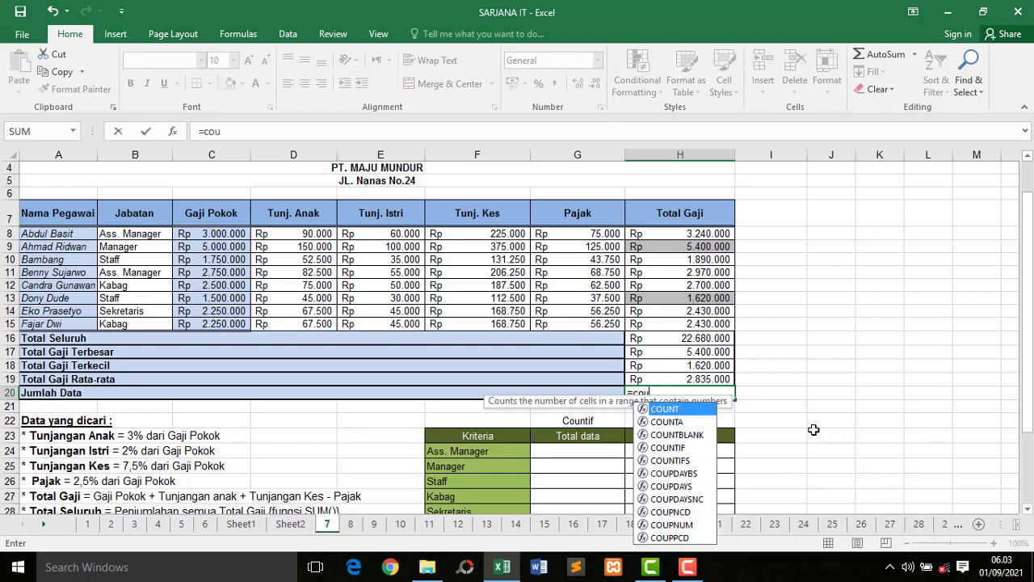
double_click(692, 410)
drag(704, 234, 697, 324)
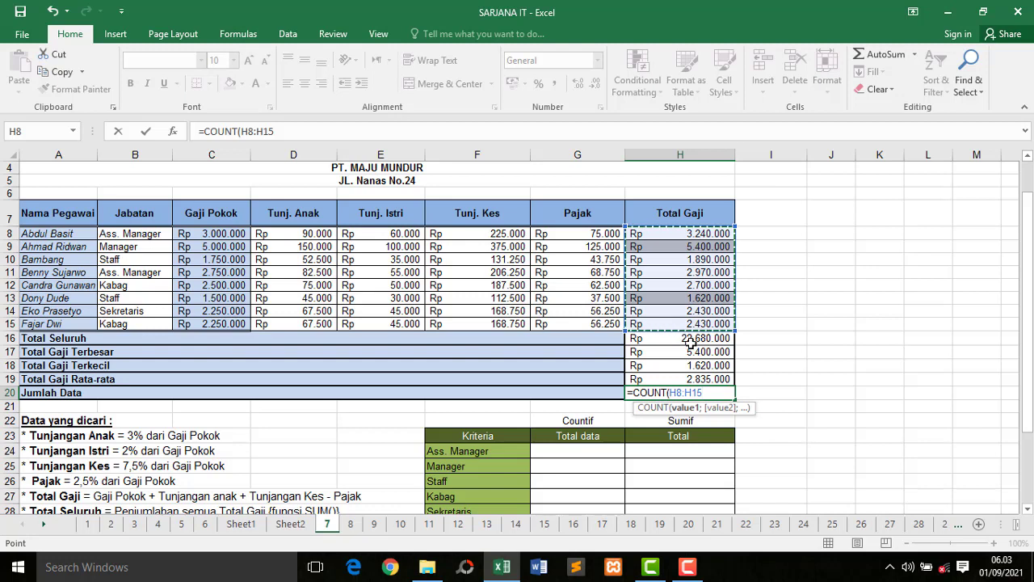
text())
key(Return)
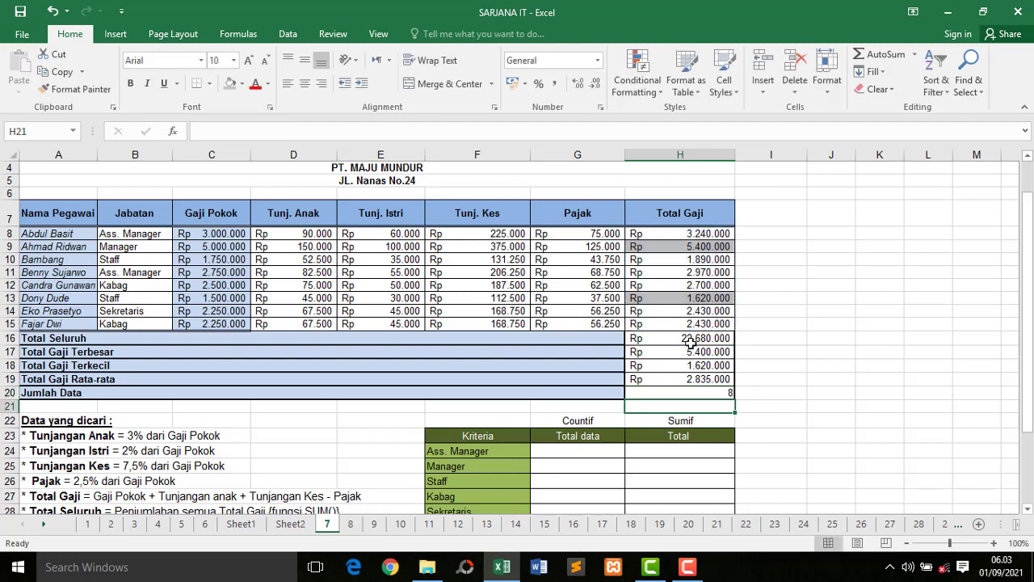
click(699, 391)
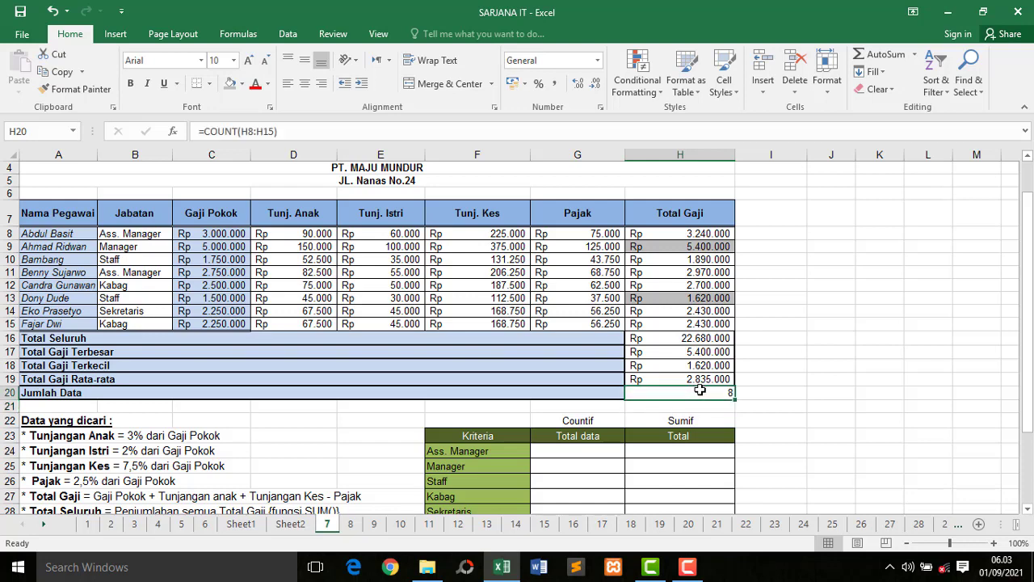
click(305, 84)
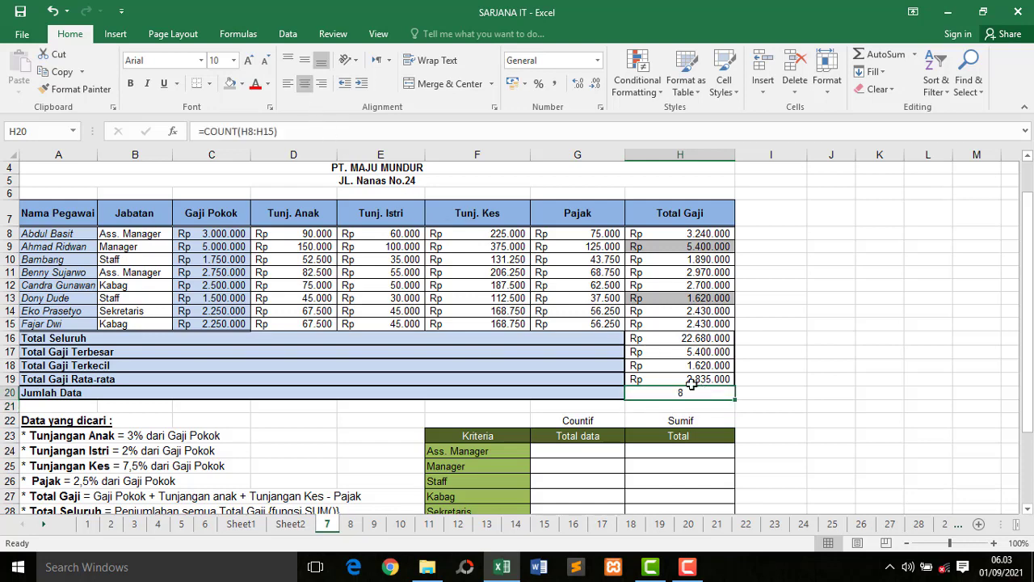
- Compare the positions in the Kriteria table with the matching entries in the Jabatan column
scroll(1032, 361, down, 2)
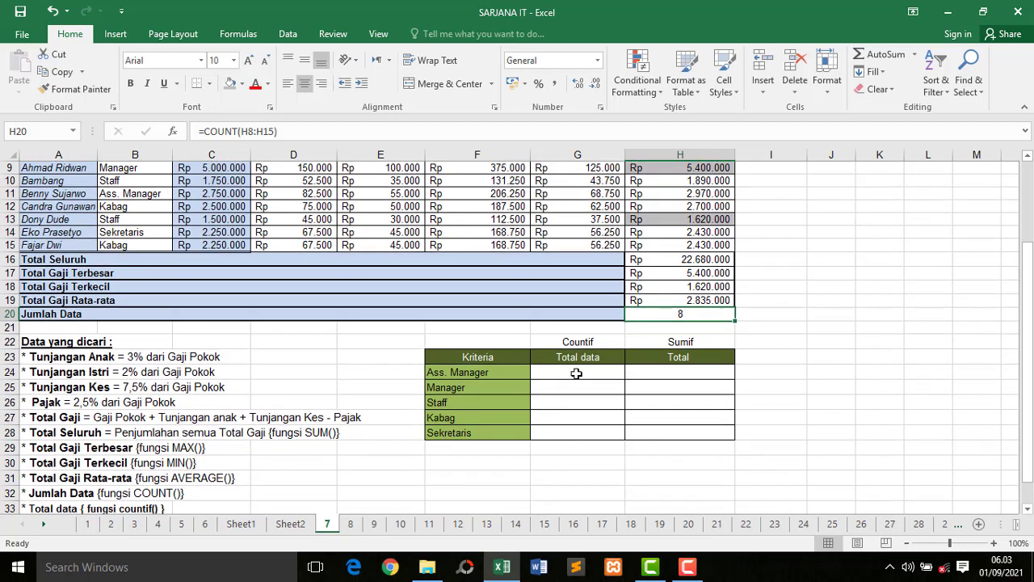
click(576, 373)
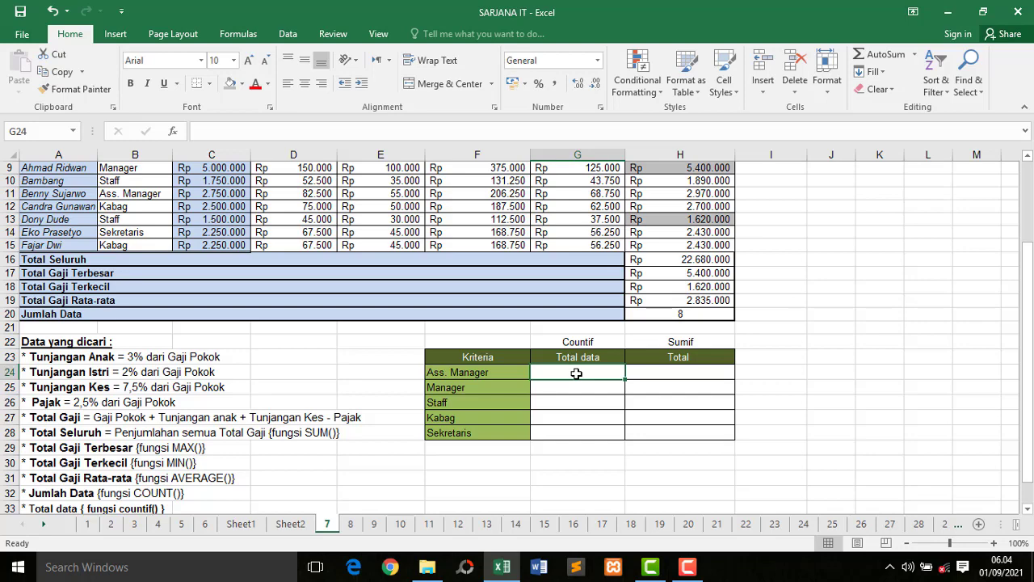
click(500, 375)
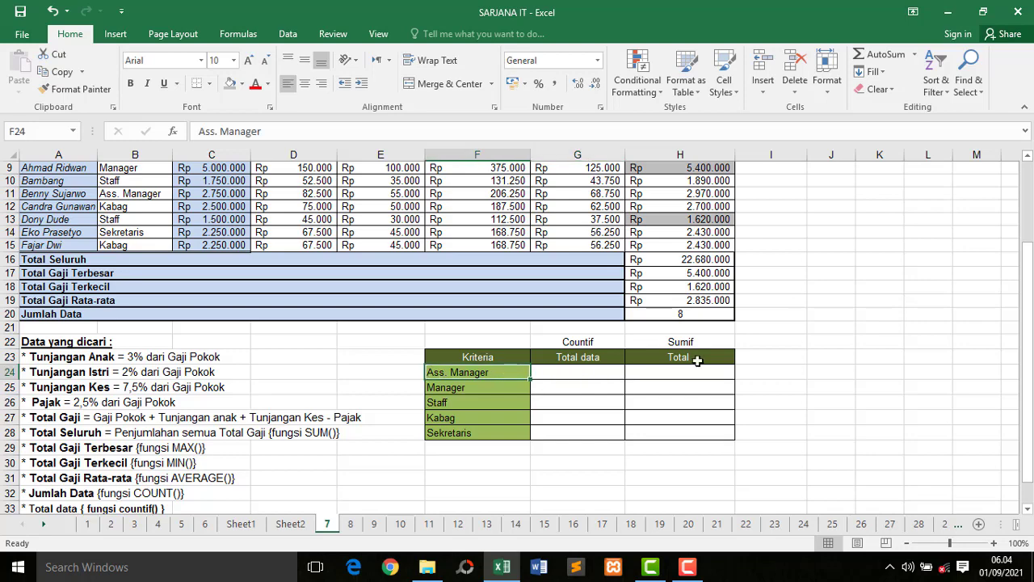
drag(1032, 311, 1032, 305)
click(128, 207)
click(127, 246)
click(139, 211)
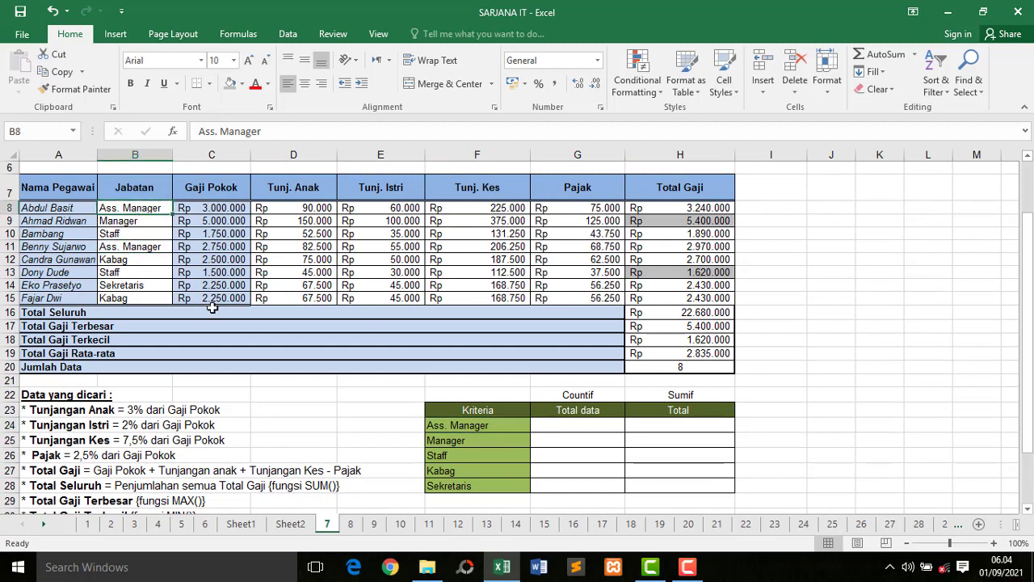
click(485, 441)
click(126, 223)
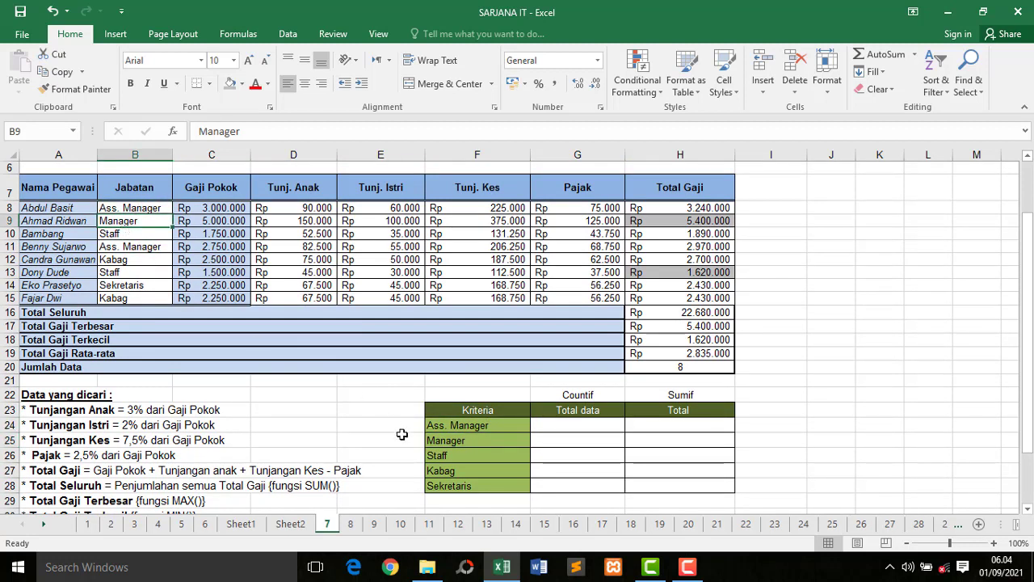
click(429, 454)
click(133, 246)
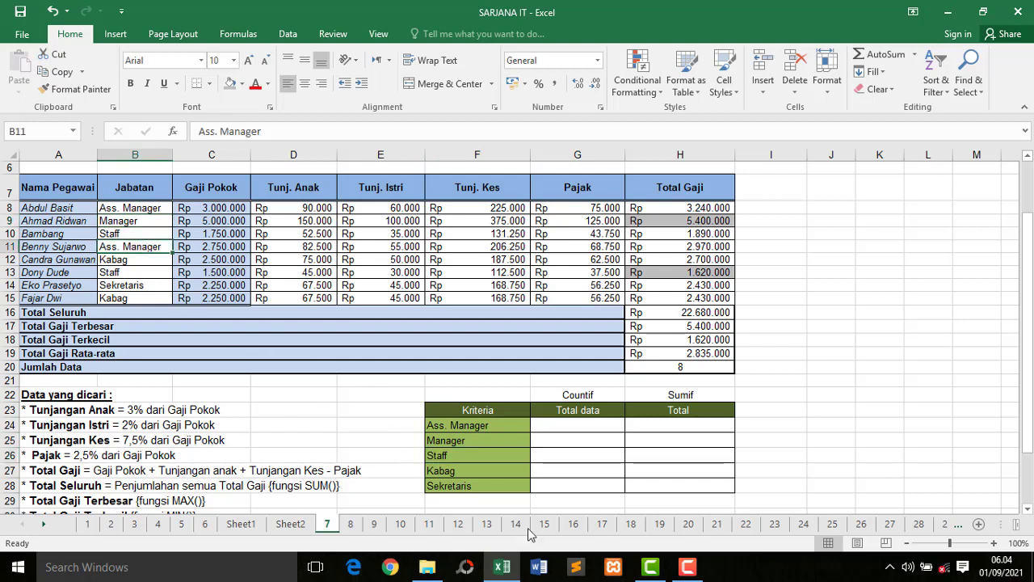
- Begin a COUNTIF formula in G24 for the Total data of Ass. Manager
click(575, 424)
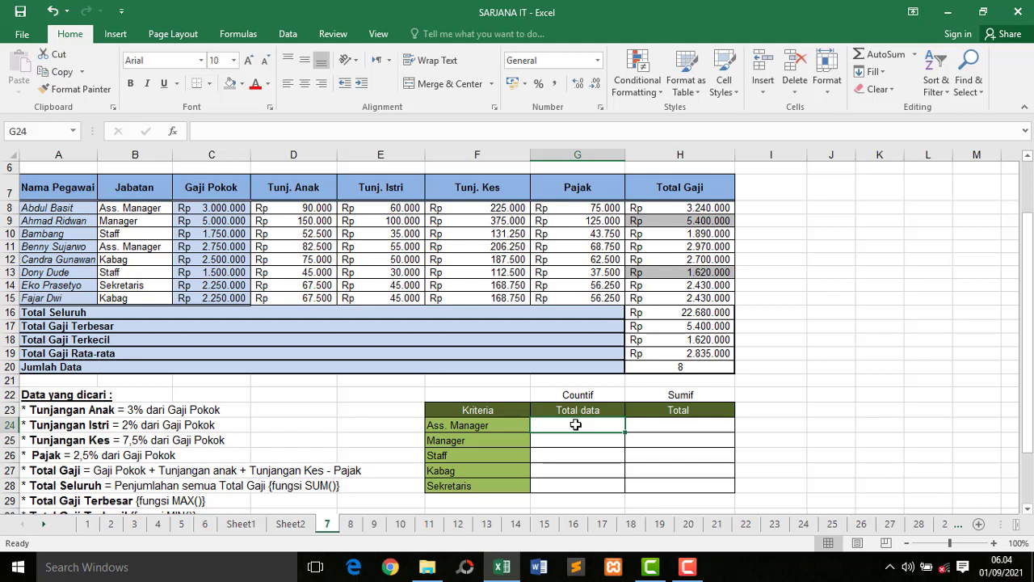
text(=coun)
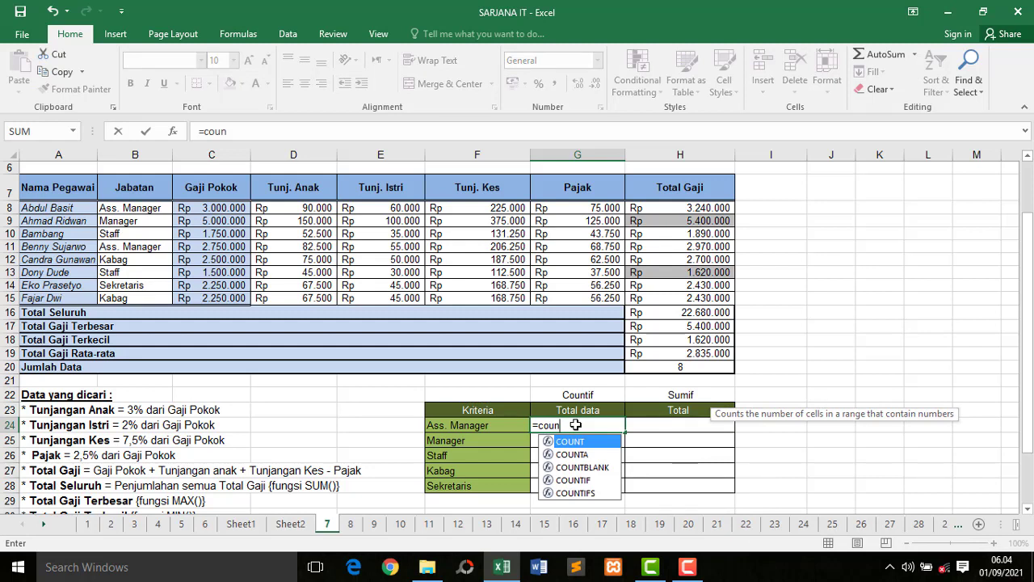
text(t)
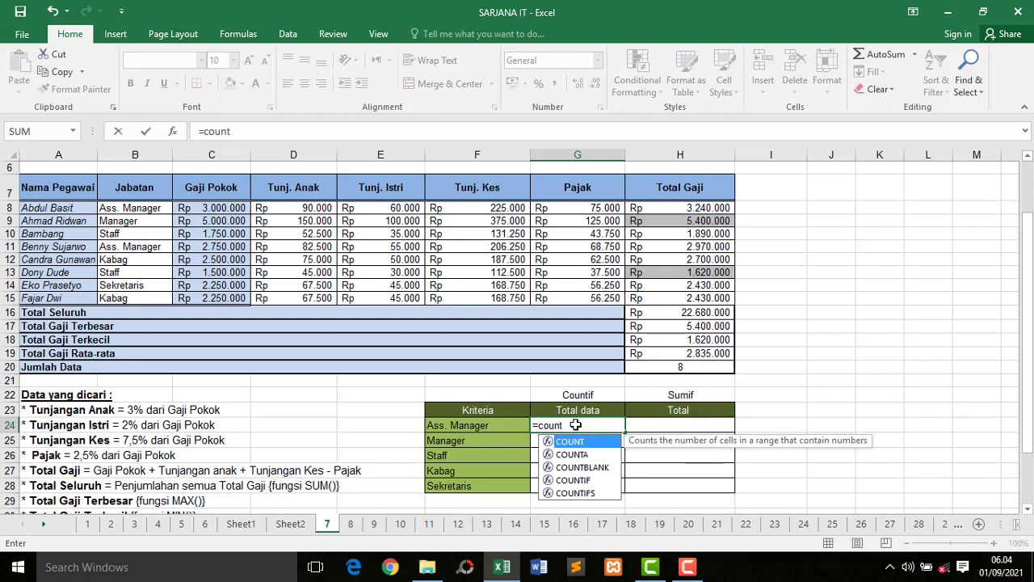
text(i)
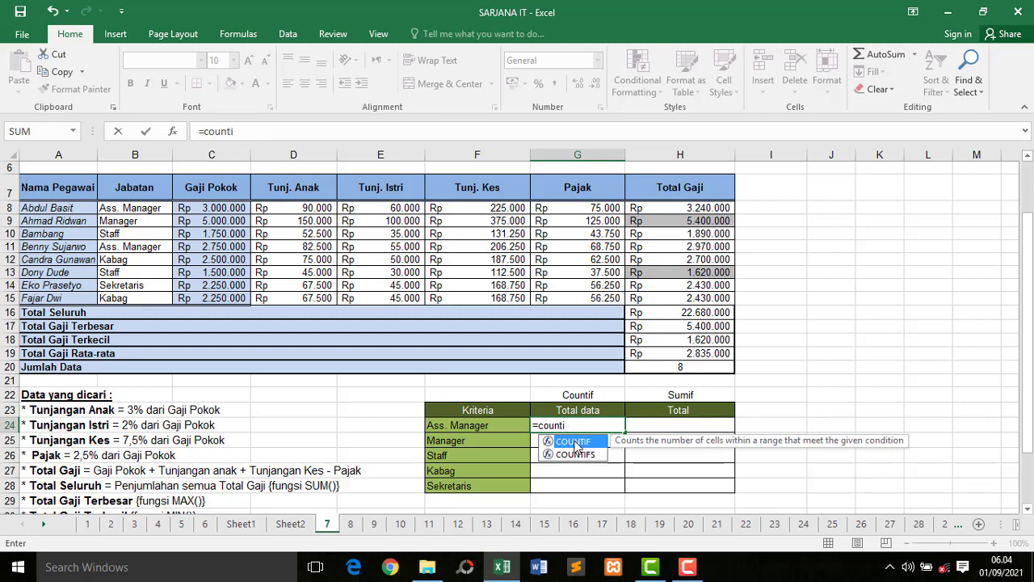
double_click(574, 442)
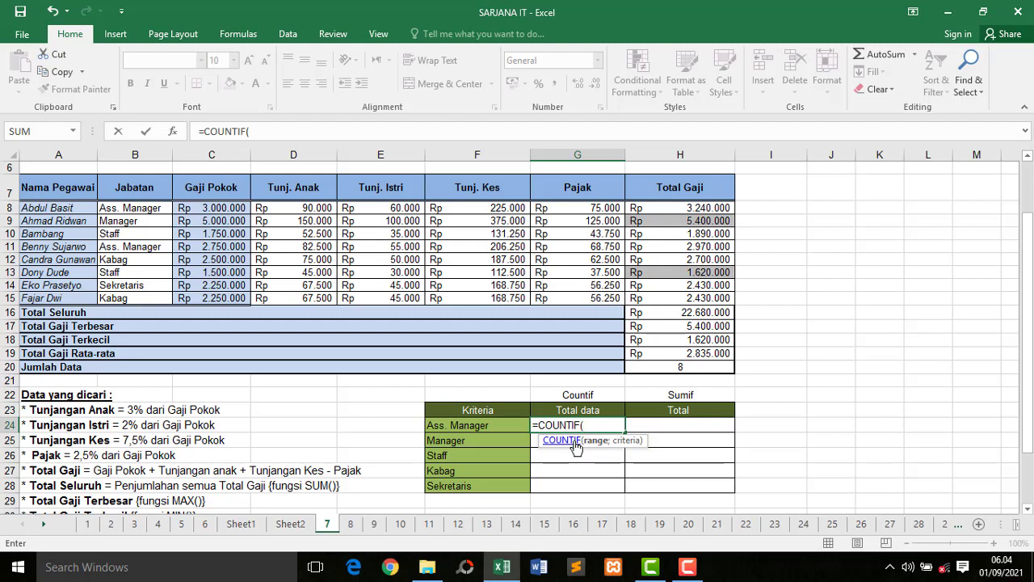
click(117, 211)
click(117, 212)
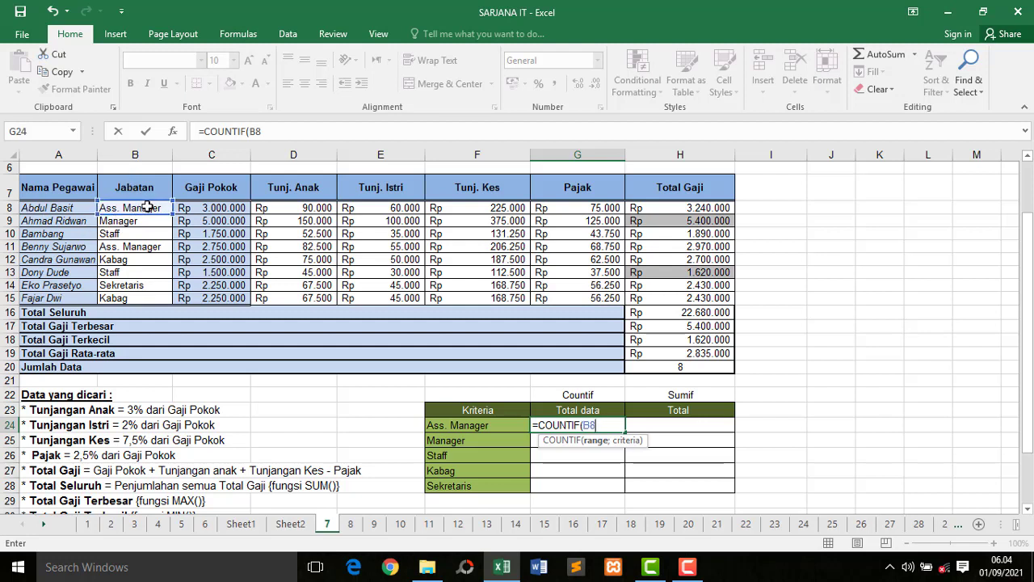
key(Return)
click(641, 266)
key(BackSpace)
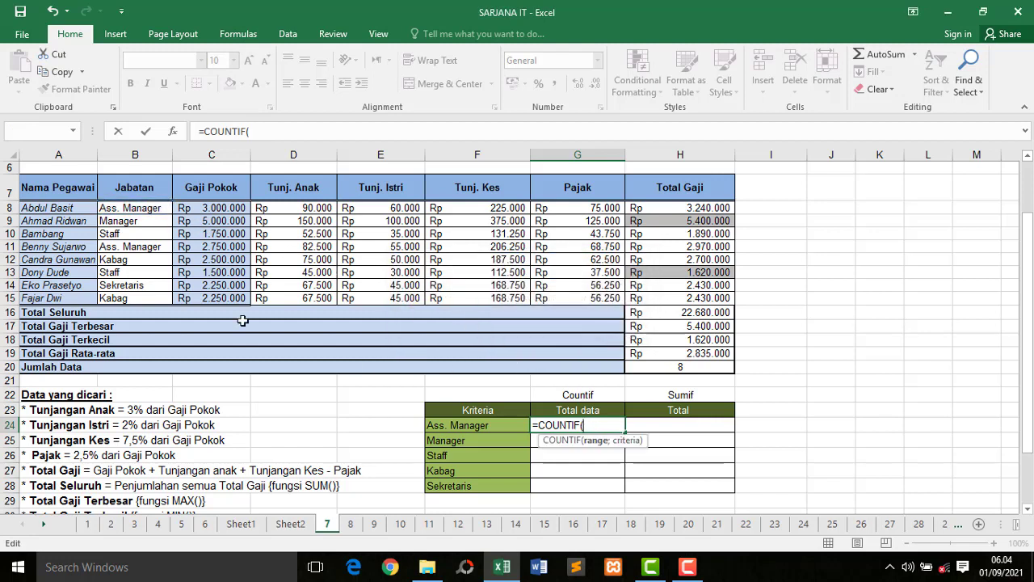
- Complete the Ass. Manager count in G24 as =COUNTIF(B8:B15;F24) and copy the formula down to G28
click(149, 209)
drag(149, 227, 150, 295)
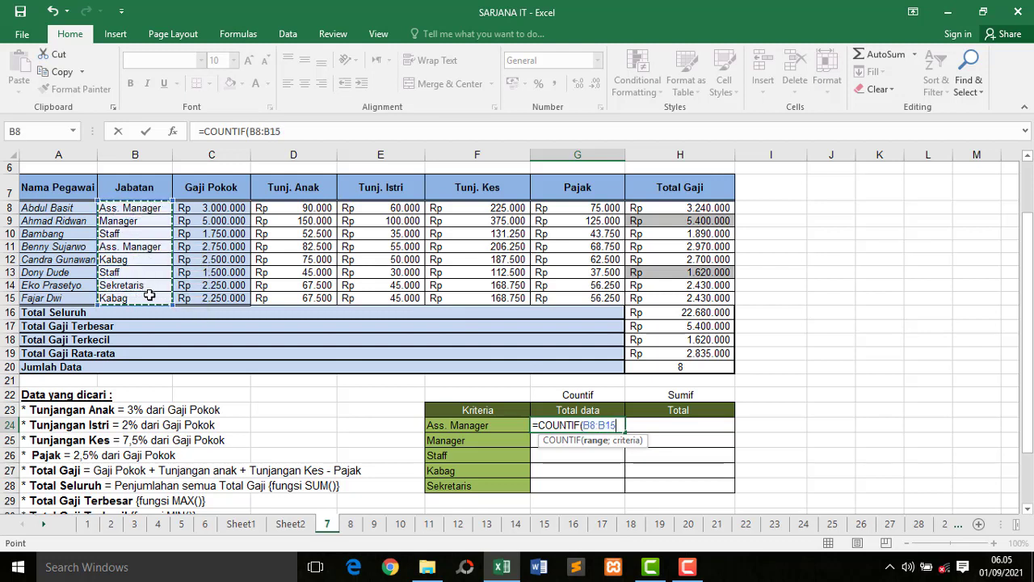
text(;)
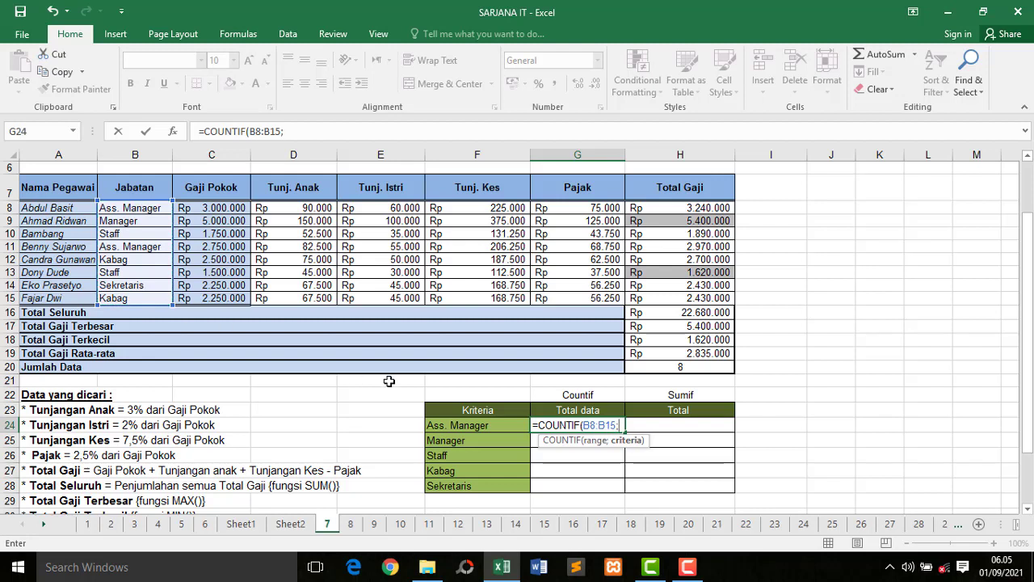
click(473, 426)
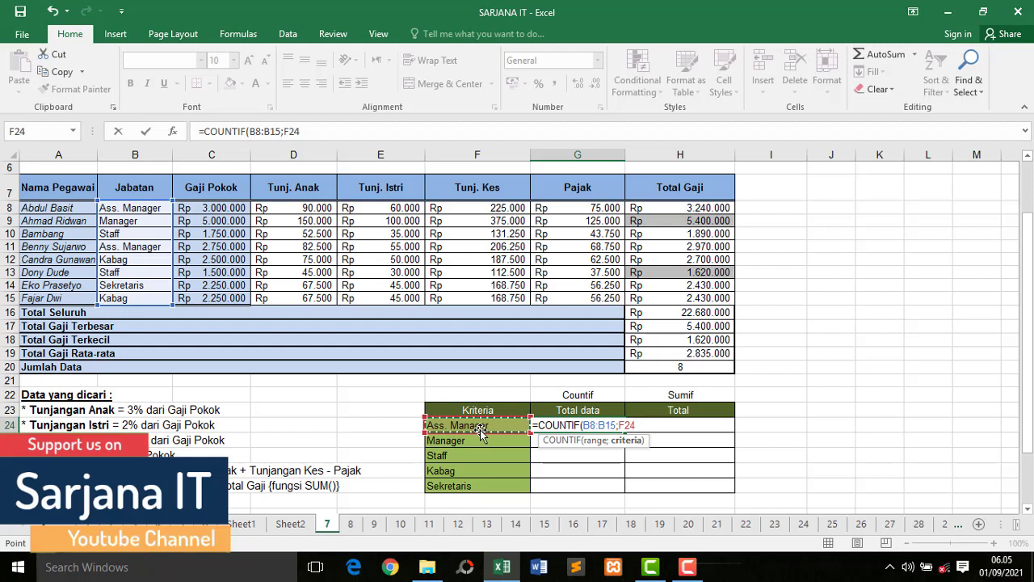
text())
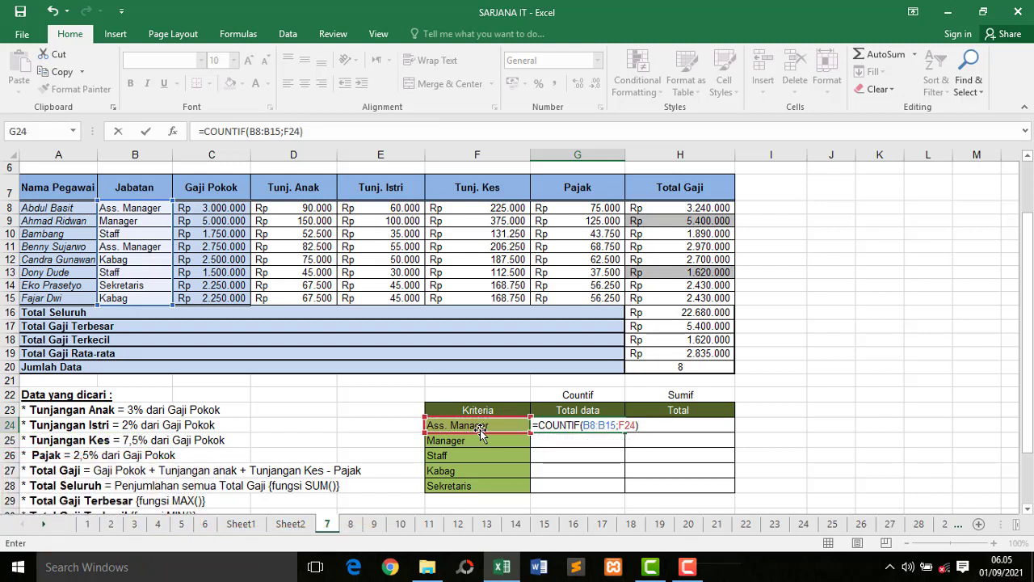
key(Return)
click(571, 423)
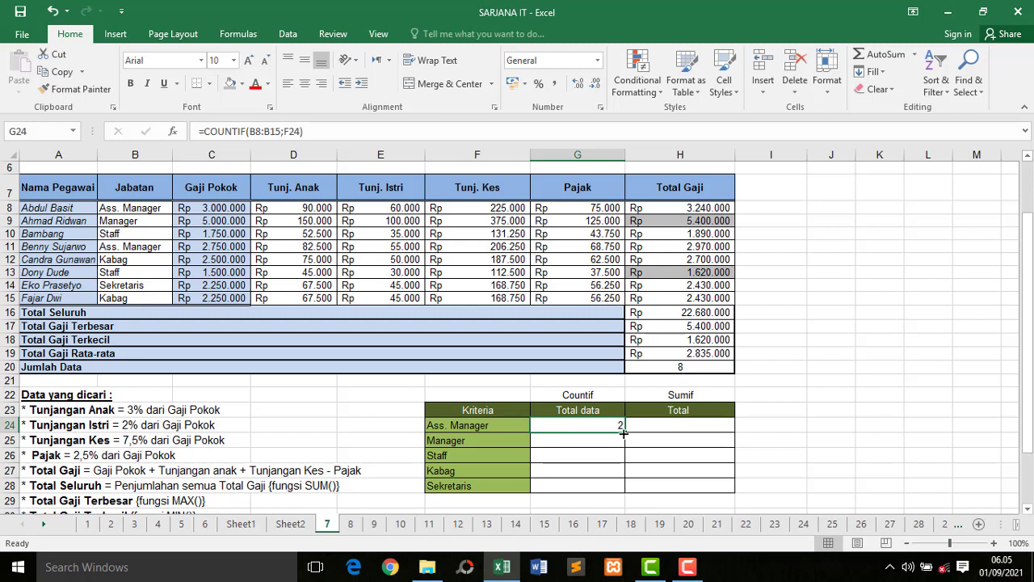
drag(623, 433, 622, 489)
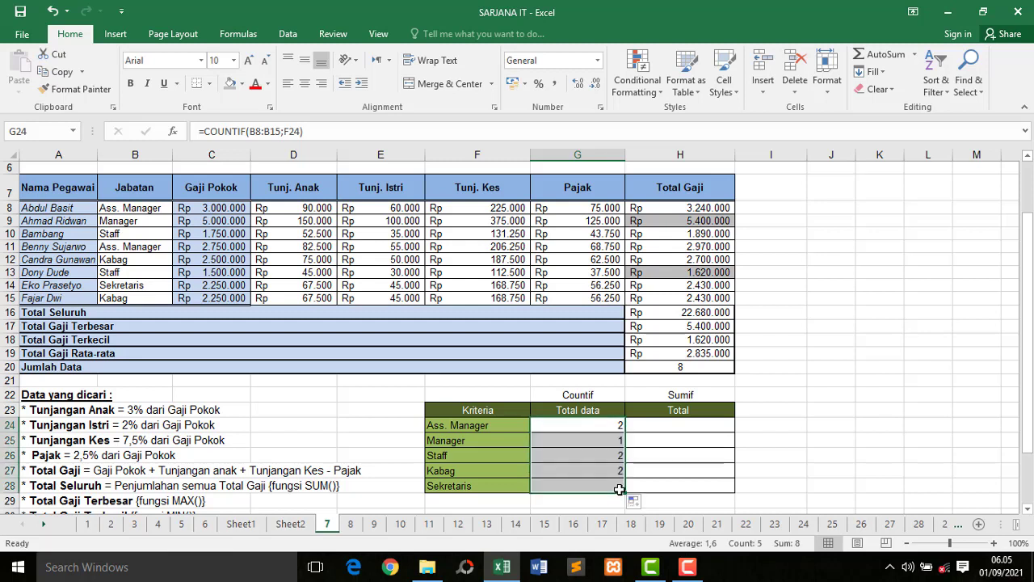
- Compare the COUNTIF formulas in G24 and G25 and inspect which Jabatan range the copied formula refers to
click(591, 442)
click(588, 428)
click(588, 445)
click(584, 426)
click(583, 444)
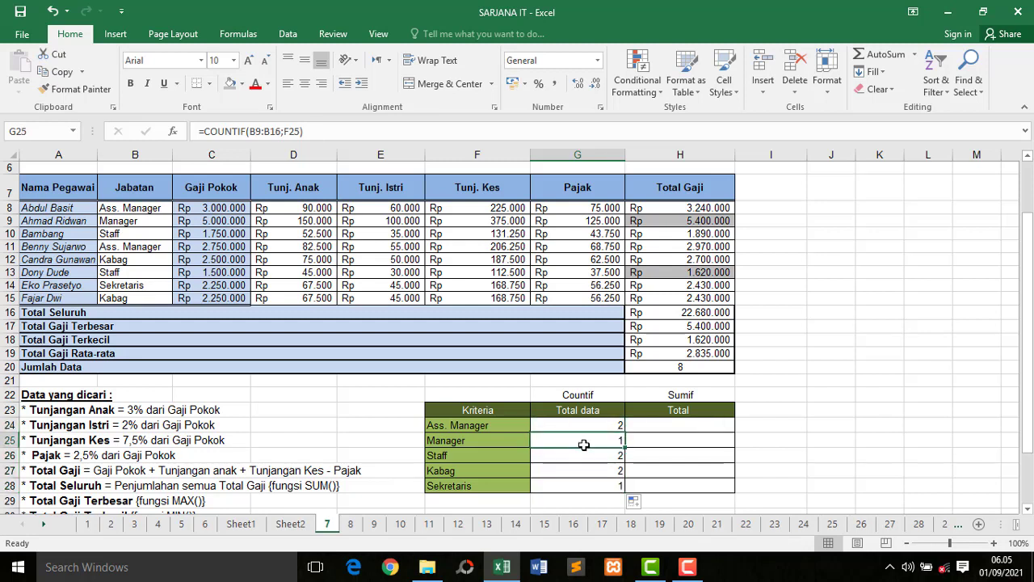
click(583, 427)
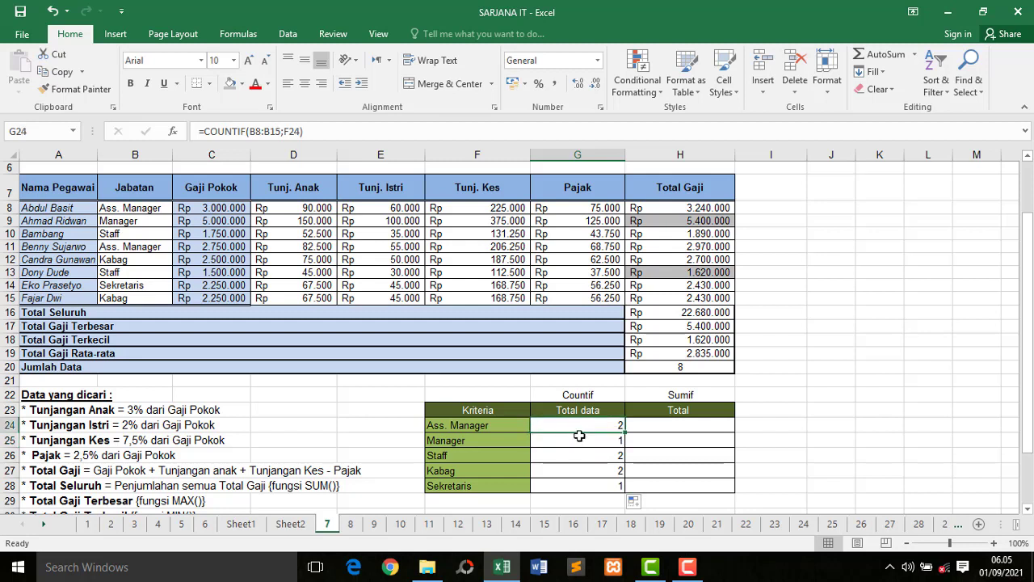
click(573, 439)
click(489, 441)
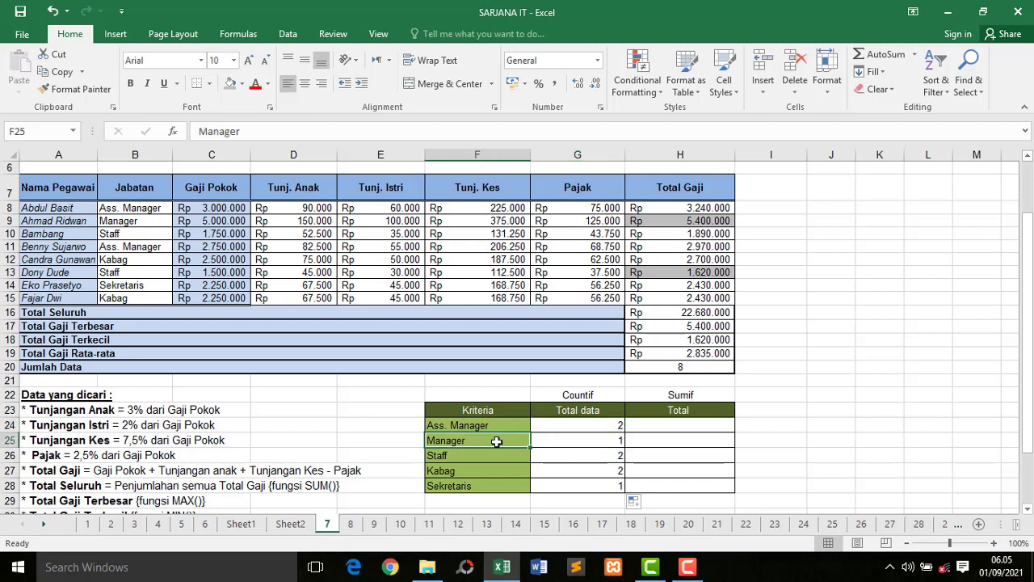
click(553, 440)
click(261, 131)
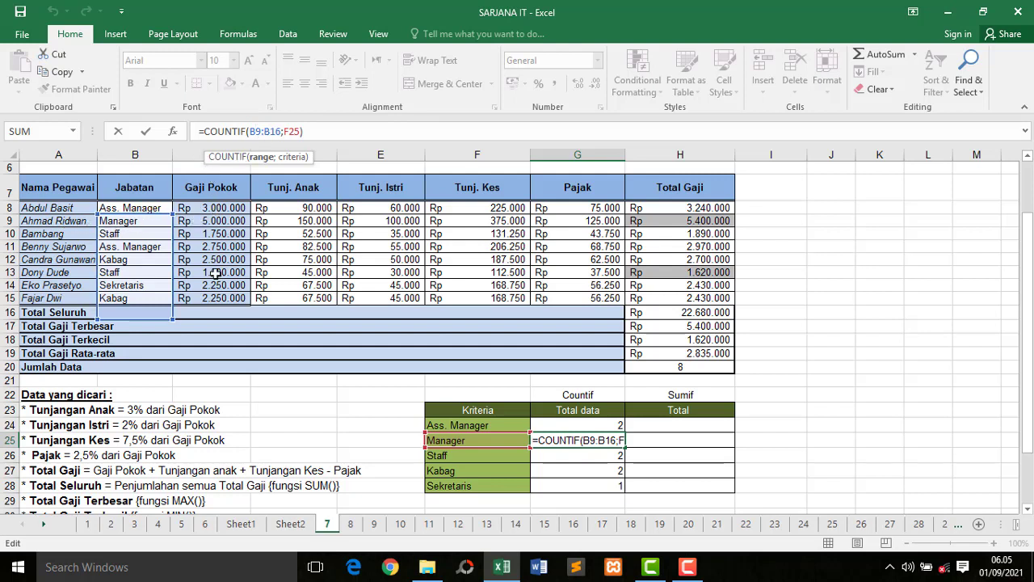
key(Return)
- Make the range in G24 absolute as =COUNTIF($B$8:$B$15;F24) and copy the formula down to G28
click(559, 426)
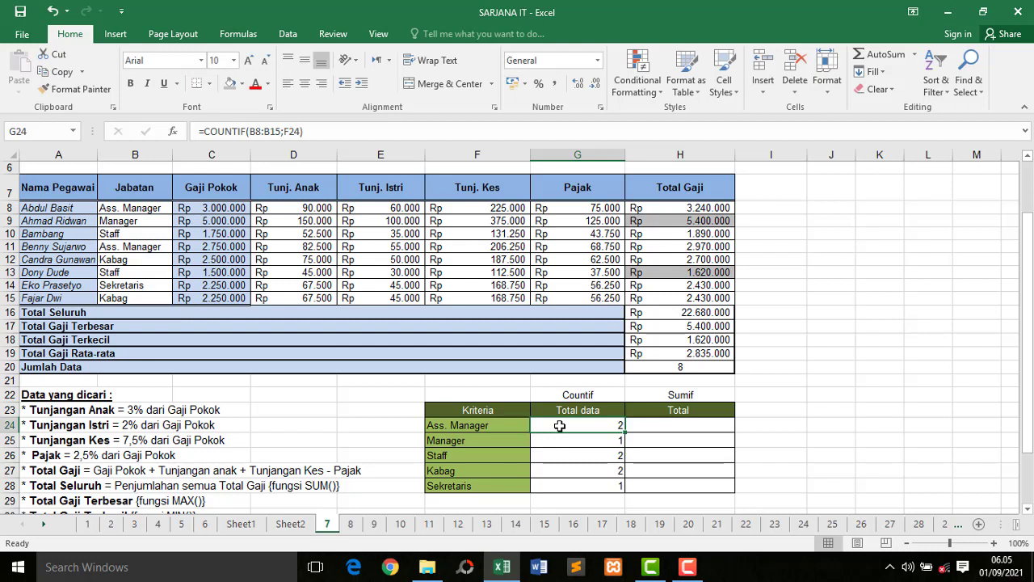
click(250, 130)
drag(251, 130, 281, 130)
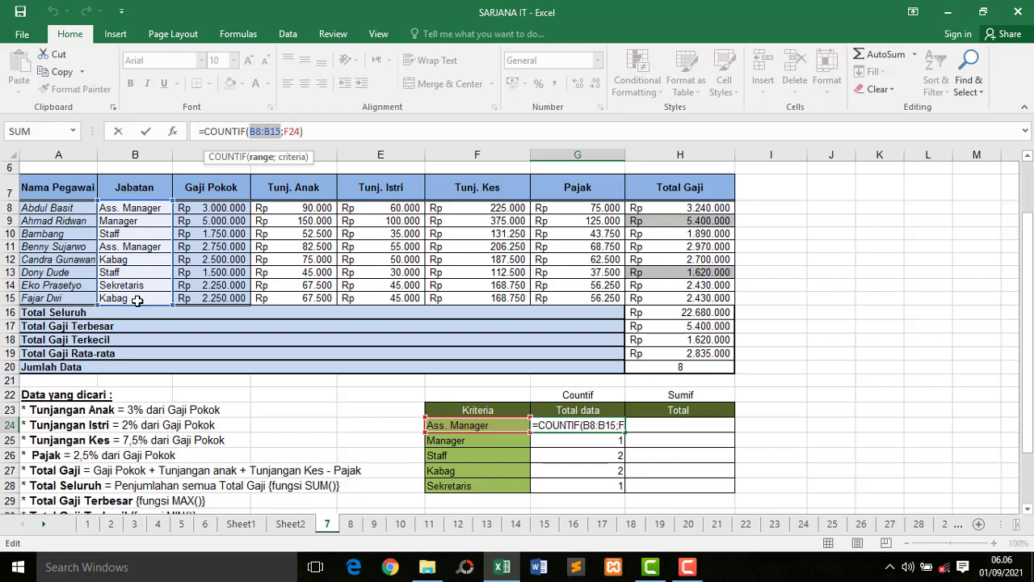
key(F4)
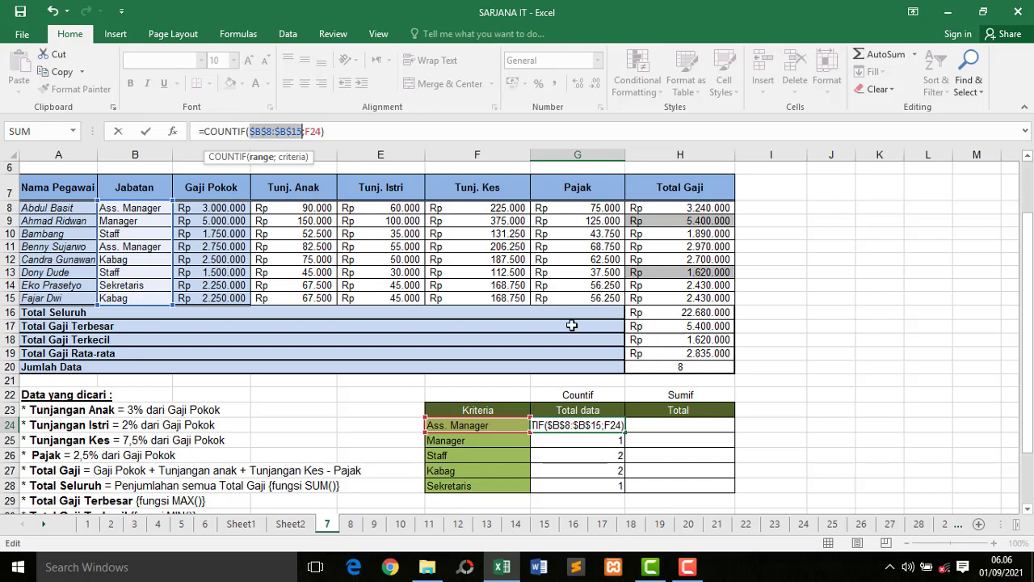
key(Return)
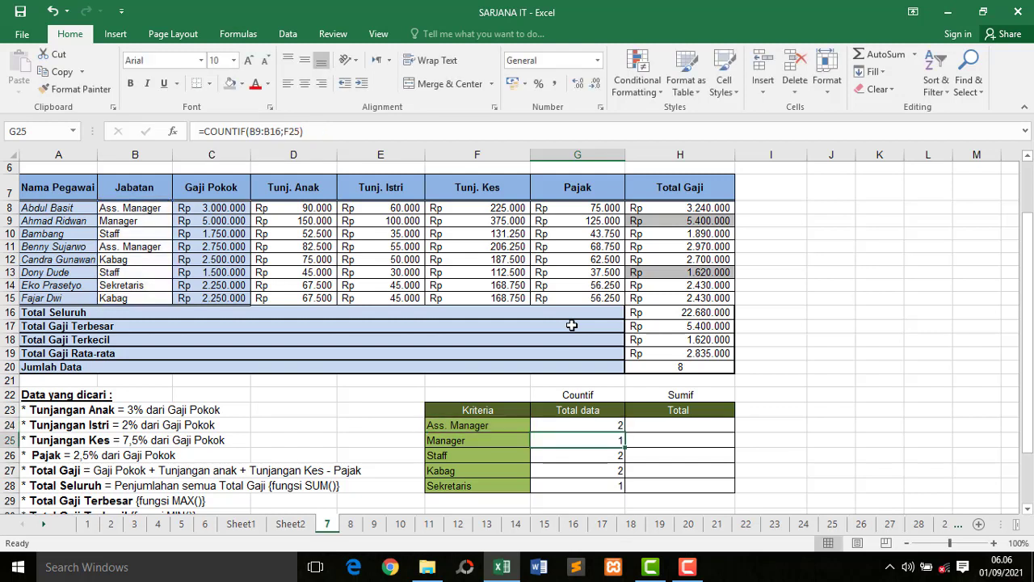
click(605, 426)
drag(623, 432, 620, 484)
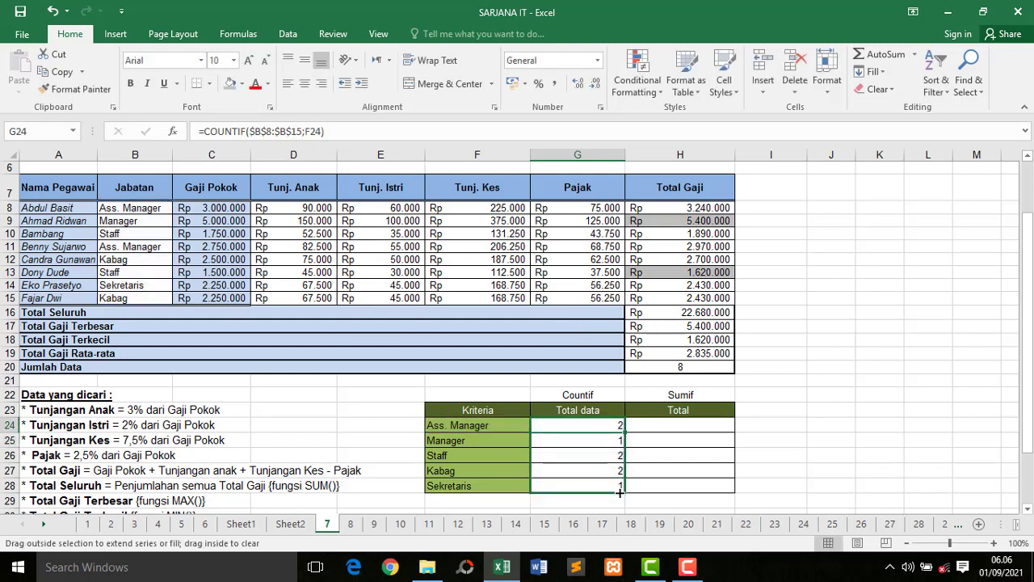
- Compare the range and criteria references of the absolute COUNTIF formulas in G24 and G25
click(591, 440)
click(587, 428)
click(587, 439)
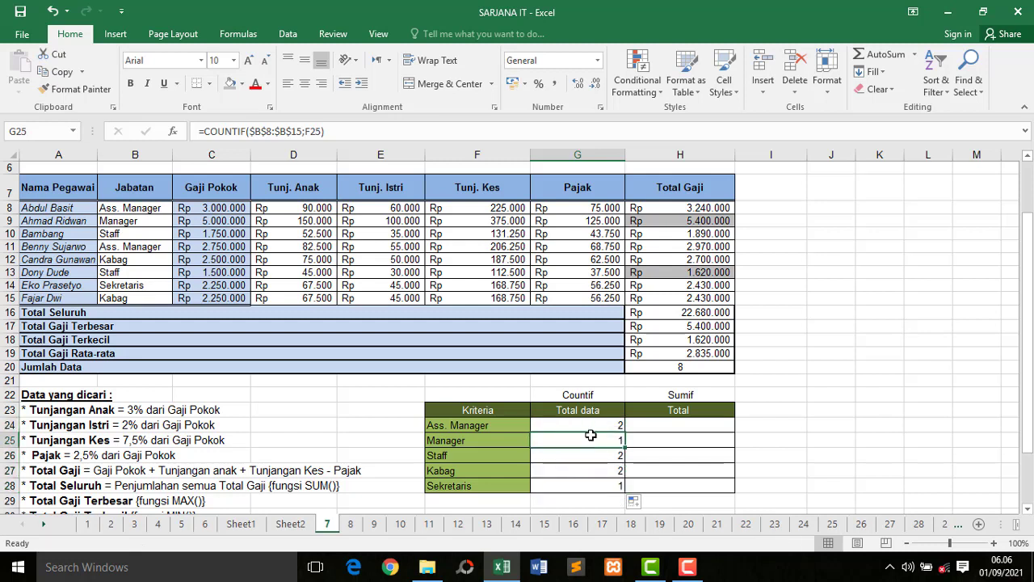
click(590, 429)
click(589, 435)
click(588, 426)
click(591, 439)
- Check the Total data counts for Manager, Staff, Kabag and Sekretaris against the matching entries in the Jabatan column
click(508, 444)
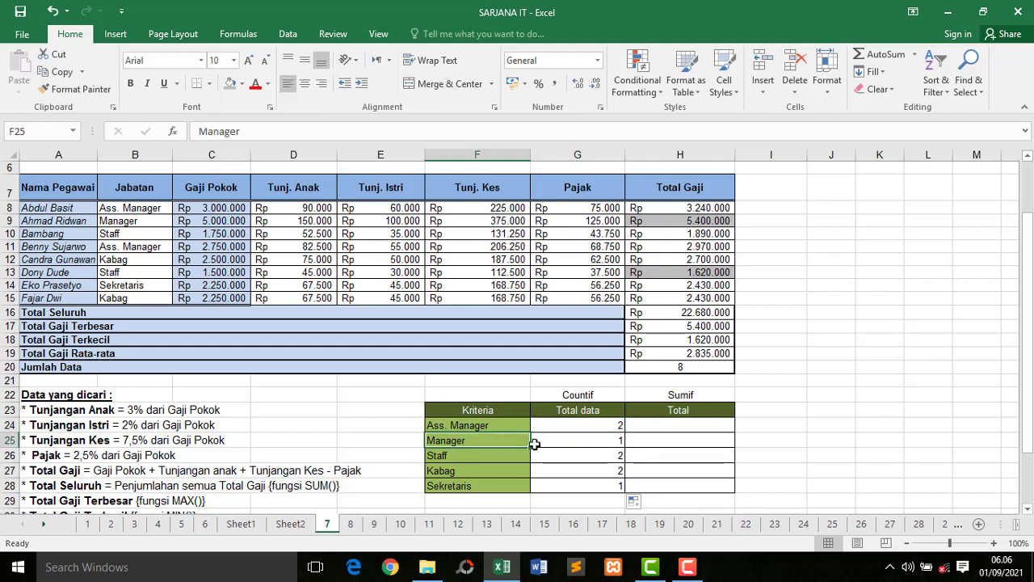
click(562, 440)
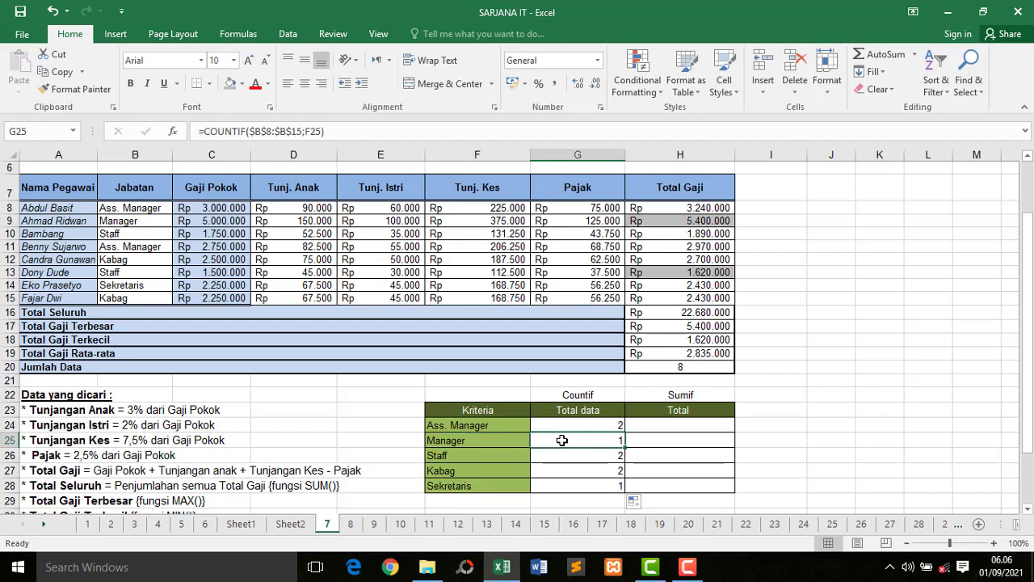
click(134, 220)
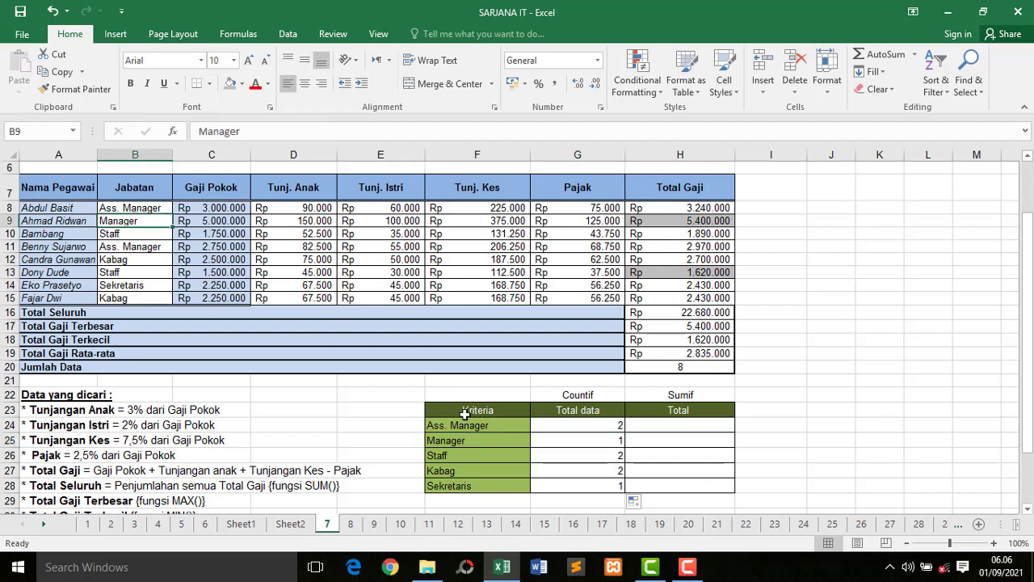
click(460, 456)
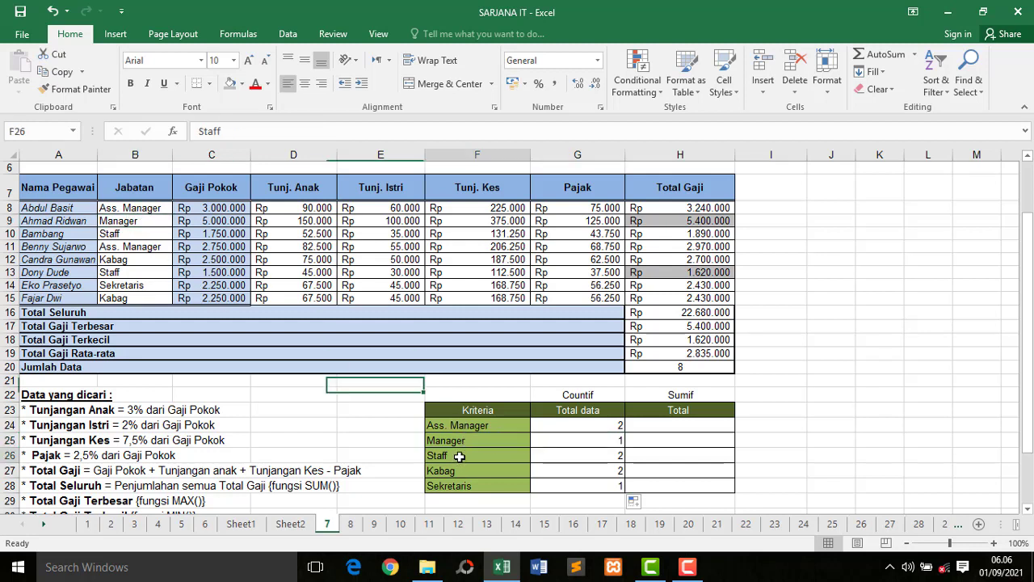
click(120, 234)
click(123, 271)
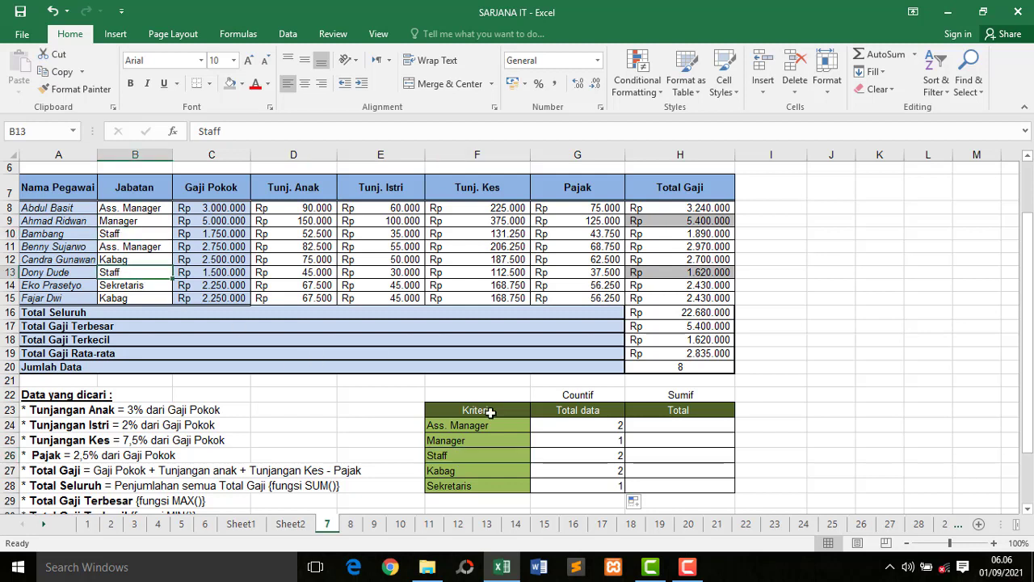
click(579, 471)
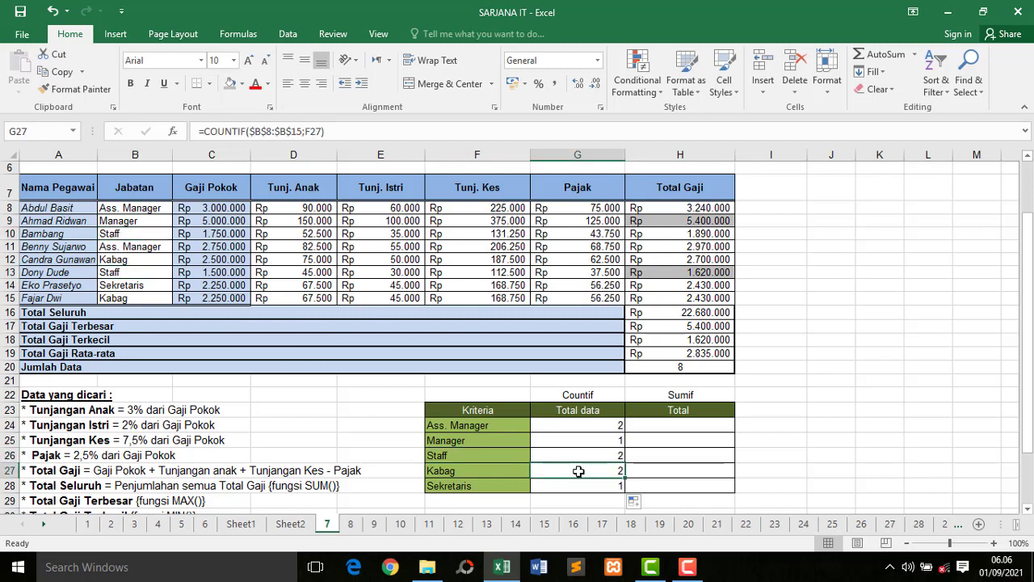
click(509, 471)
click(554, 471)
click(132, 298)
click(133, 260)
click(497, 488)
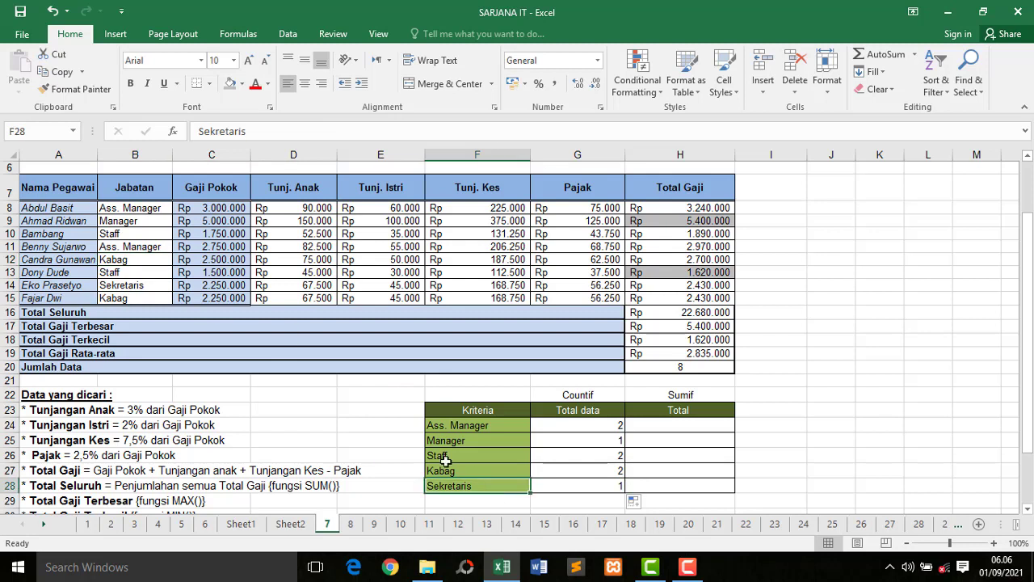
click(134, 285)
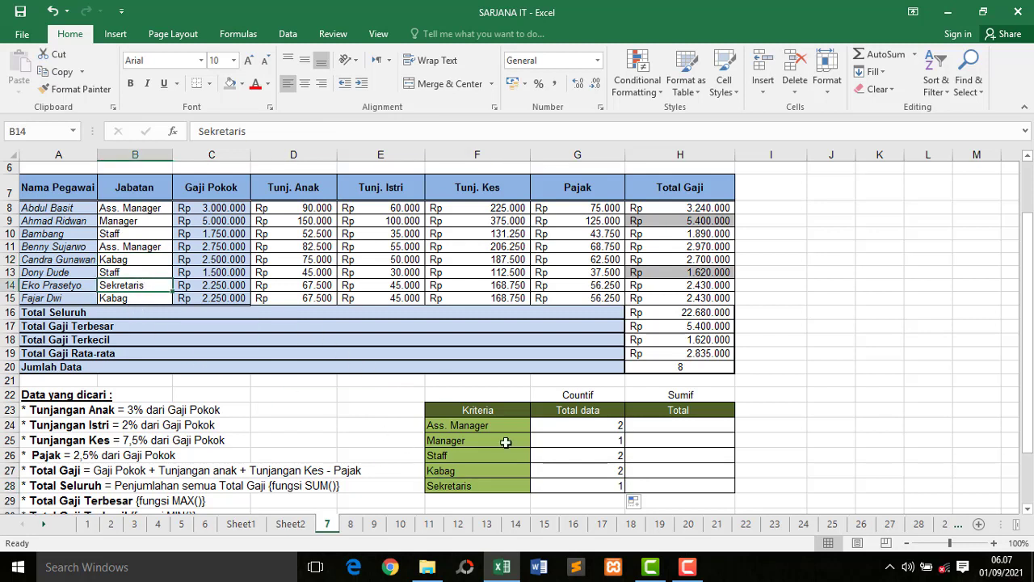
click(563, 485)
click(600, 429)
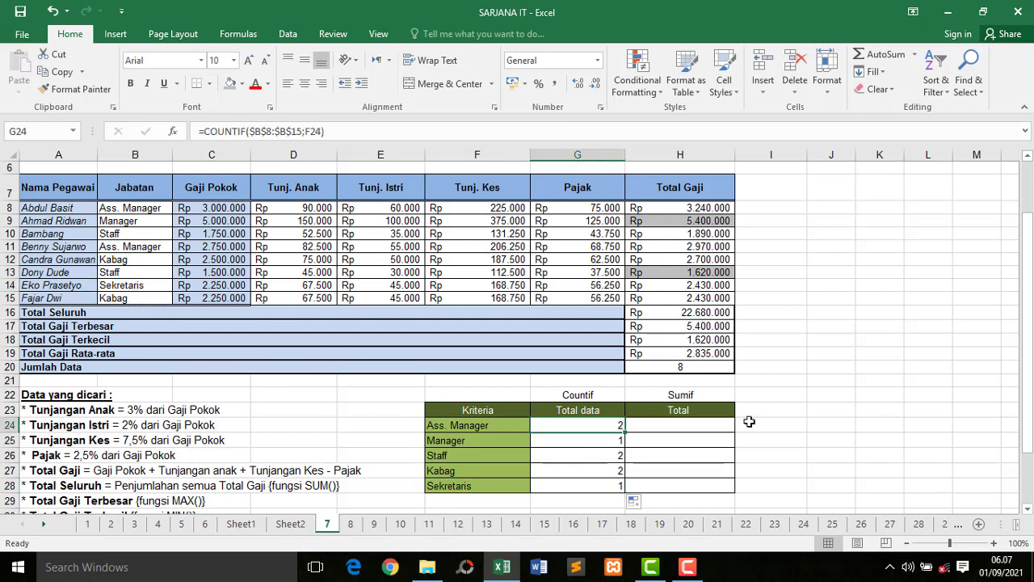
- Calculate the Sumif Total for Ass. Manager in H24 with the formula =SUMIF(B8:B15;F24;H8:H15)
click(692, 425)
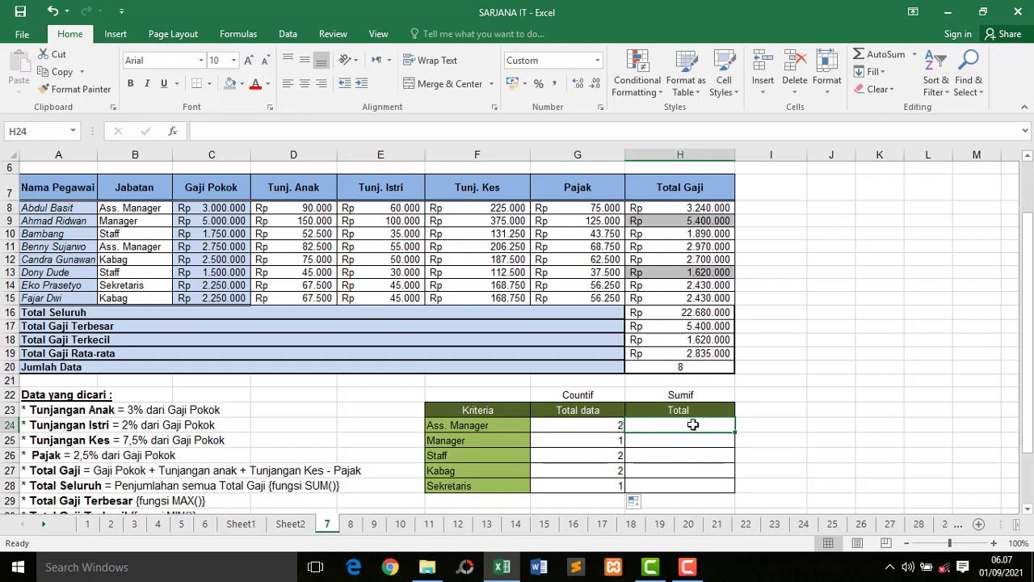
click(467, 428)
click(683, 423)
click(573, 428)
click(652, 427)
text(=)
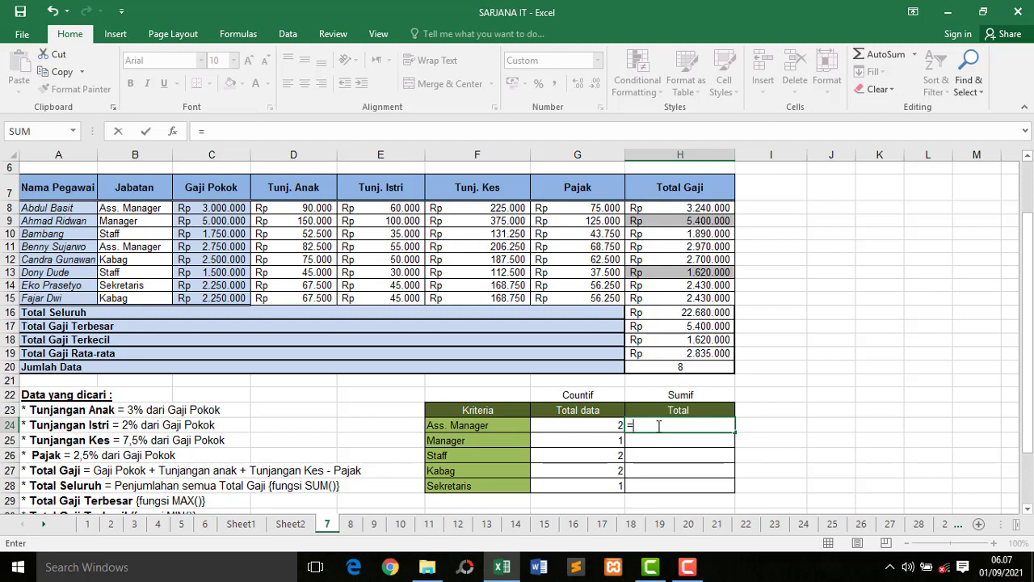
text(sum)
double_click(670, 455)
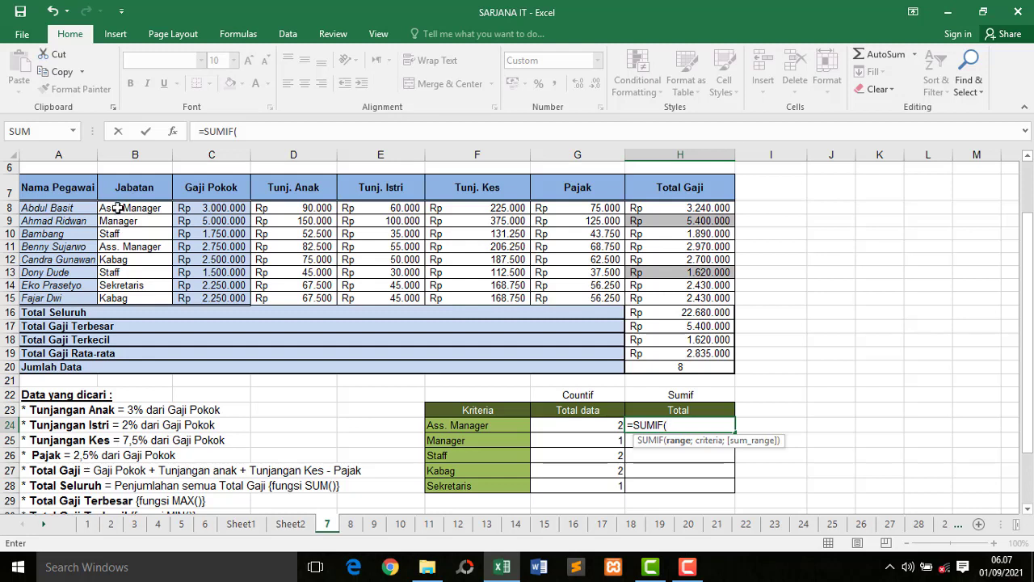
drag(118, 209, 118, 295)
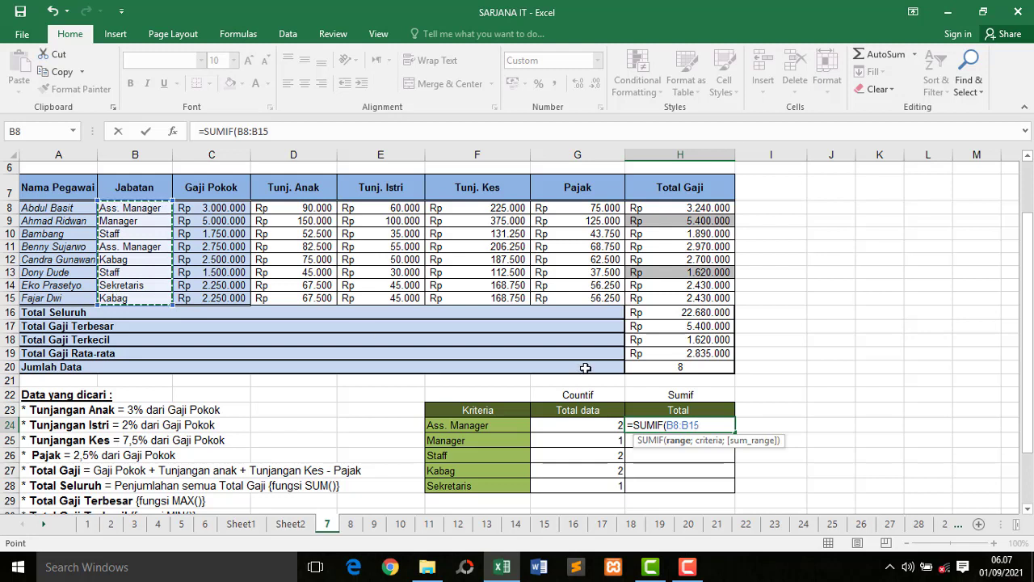
text(;)
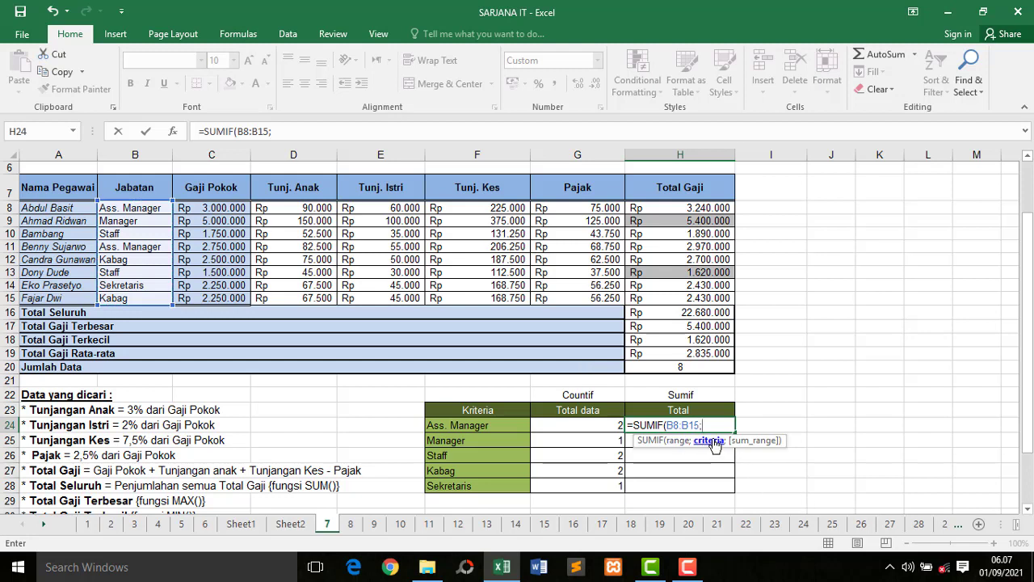
click(498, 425)
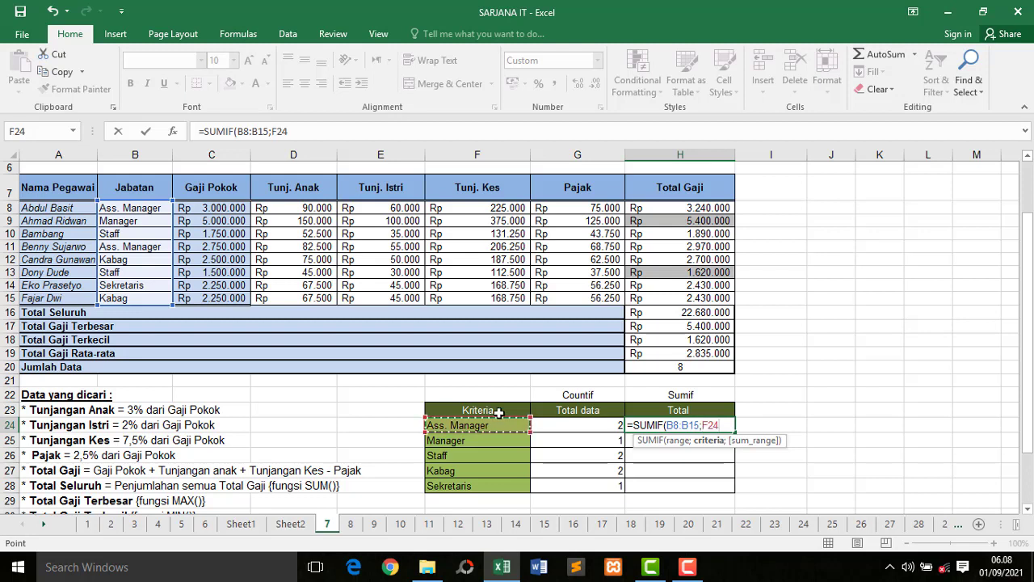
text(;)
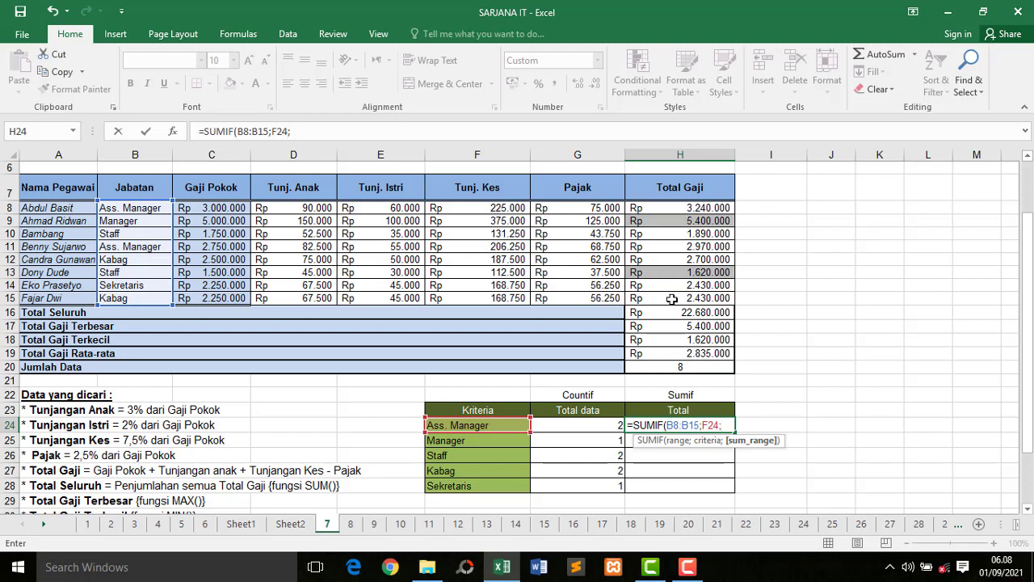
drag(674, 208, 673, 299)
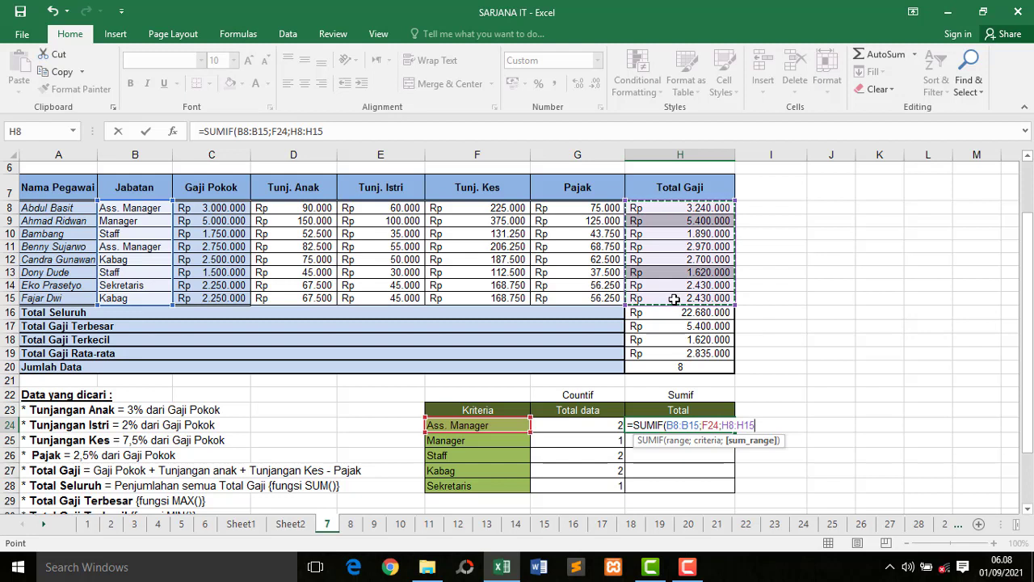
key(Return)
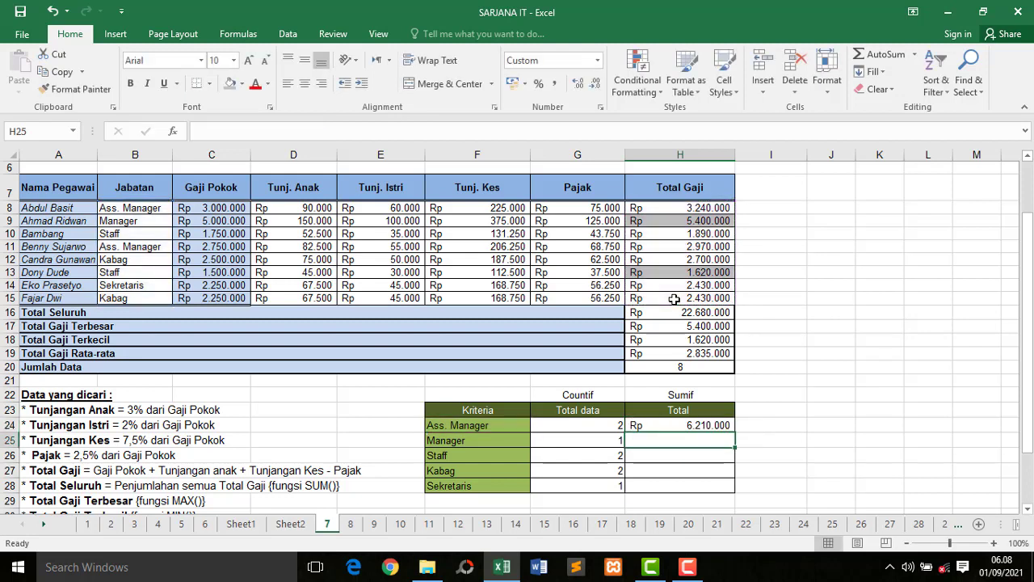
click(681, 425)
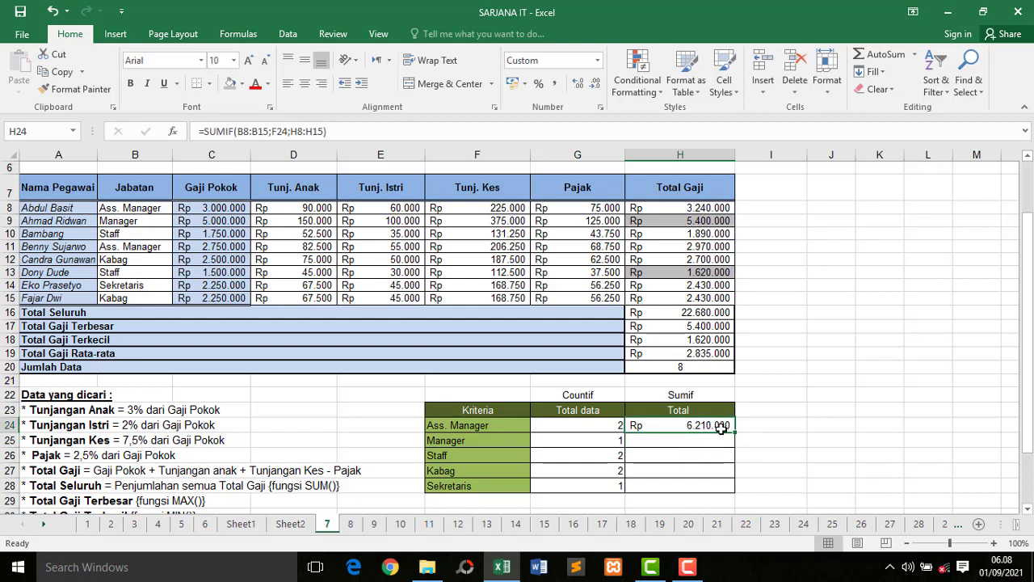
- Copy the SUMIF formula from H24 down to H28 and compare the cell references in the Sumif Total column
drag(733, 432, 729, 487)
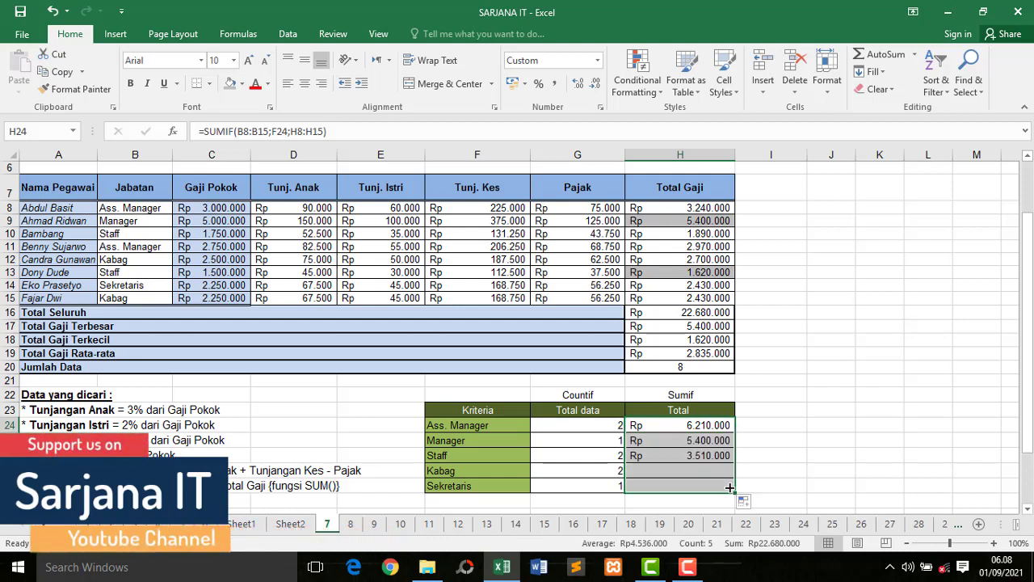
click(700, 437)
click(699, 426)
click(700, 437)
click(699, 455)
click(696, 428)
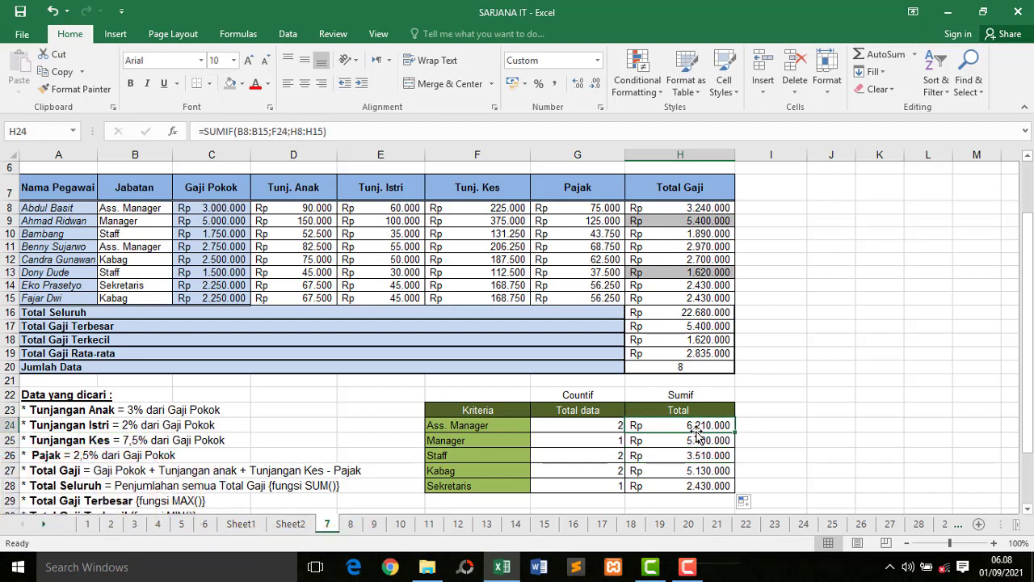
click(699, 439)
click(697, 427)
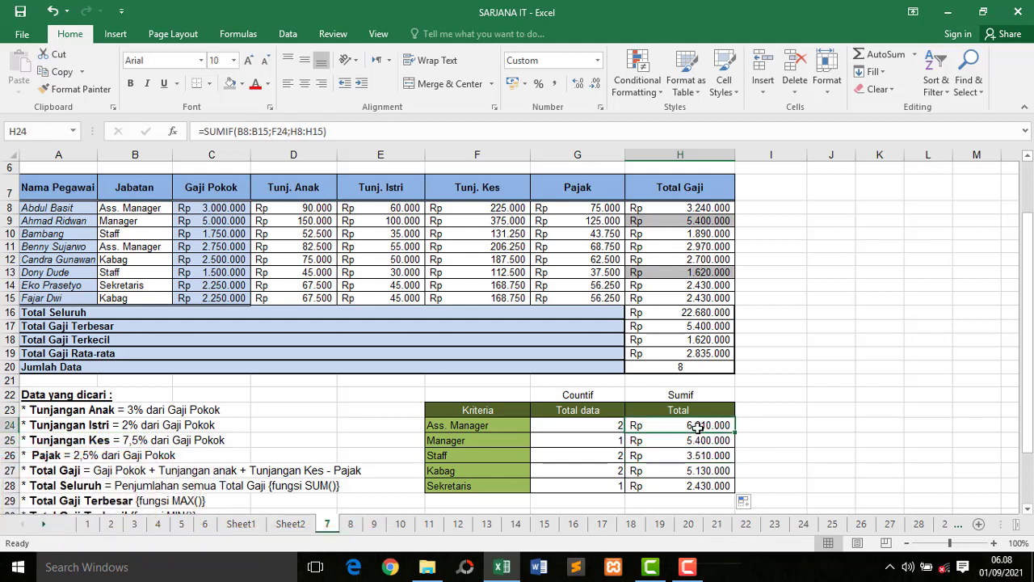
- Make both ranges in H24 absolute as =SUMIF($B$8:$B$15;F24;$H$8:$H$15) and copy the formula down to H28
click(237, 132)
drag(238, 131, 265, 127)
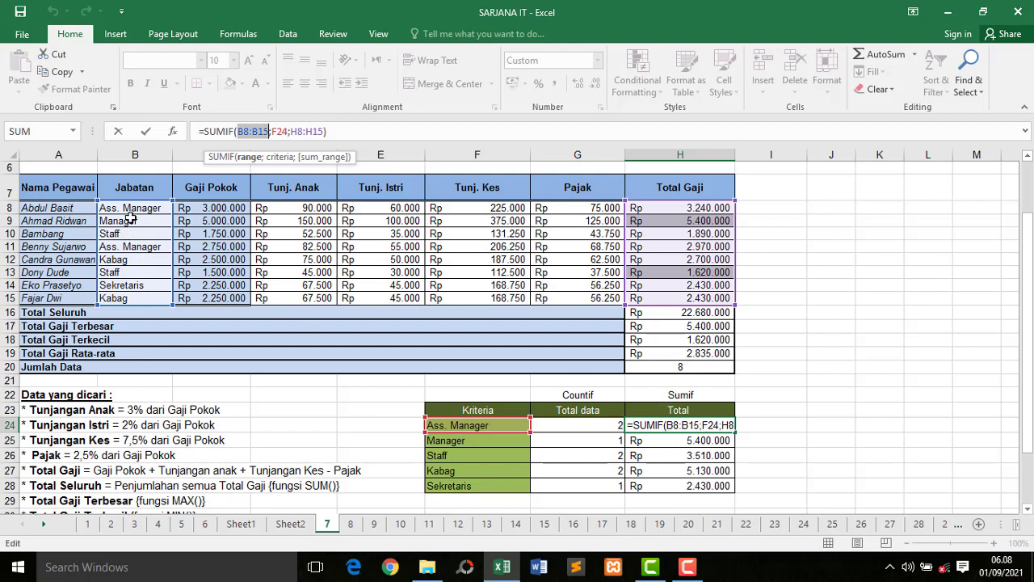
key(F4)
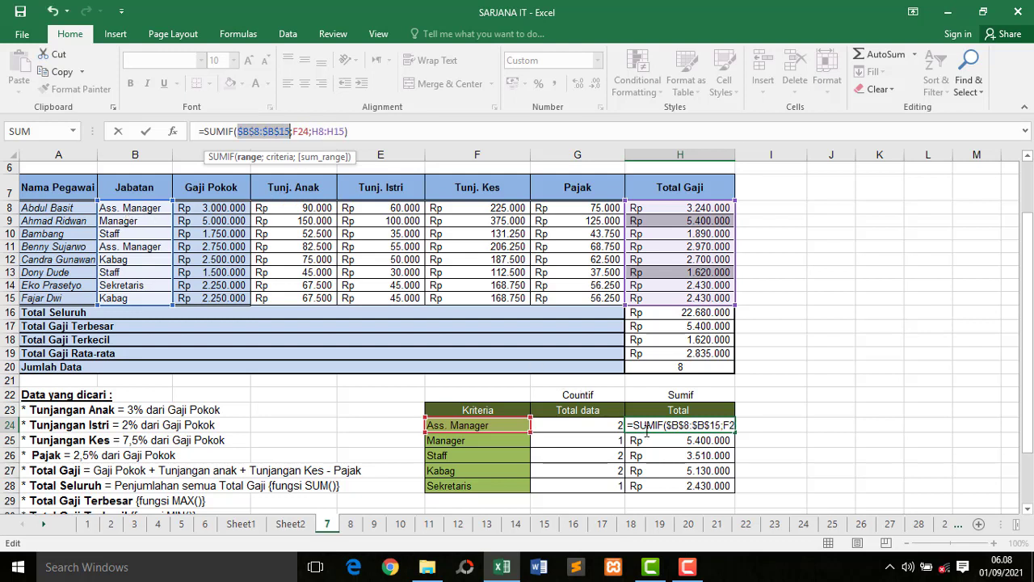
click(311, 131)
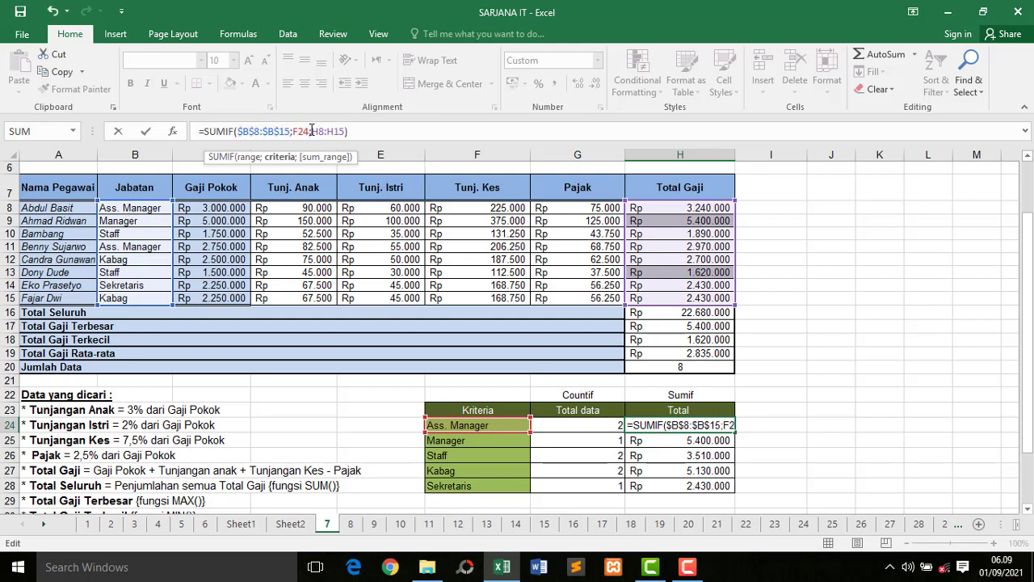
drag(313, 131, 346, 131)
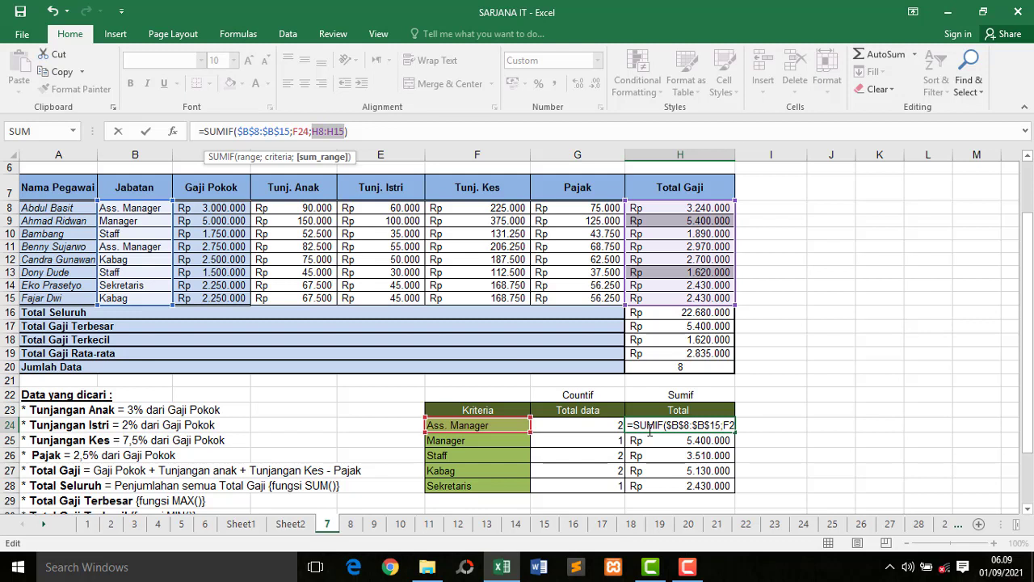
key(F4)
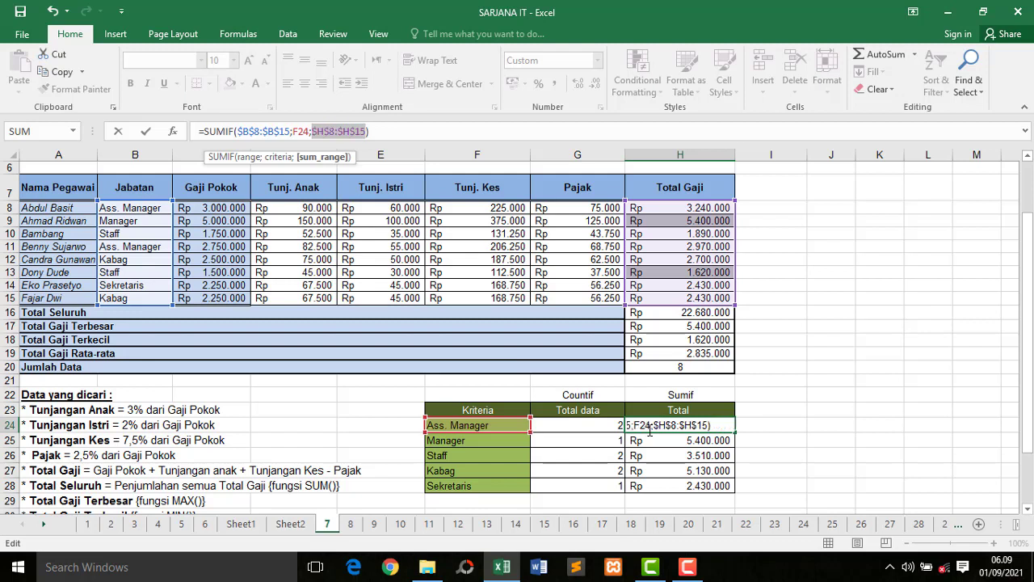
key(Return)
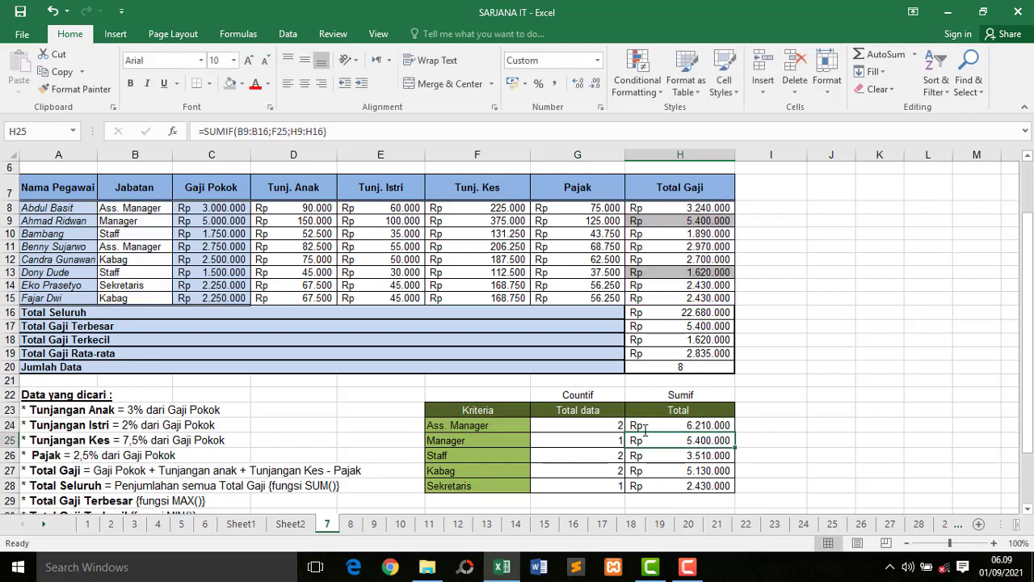
click(695, 424)
drag(734, 431, 732, 492)
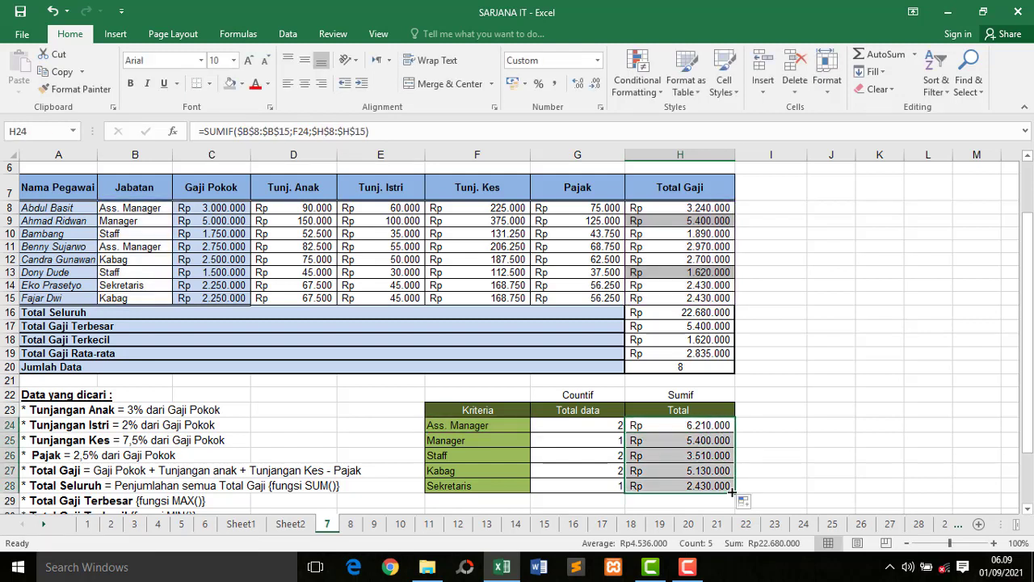
- Compare the range, criteria and sum range references of the absolute SUMIF formulas in H24 and H25
click(704, 439)
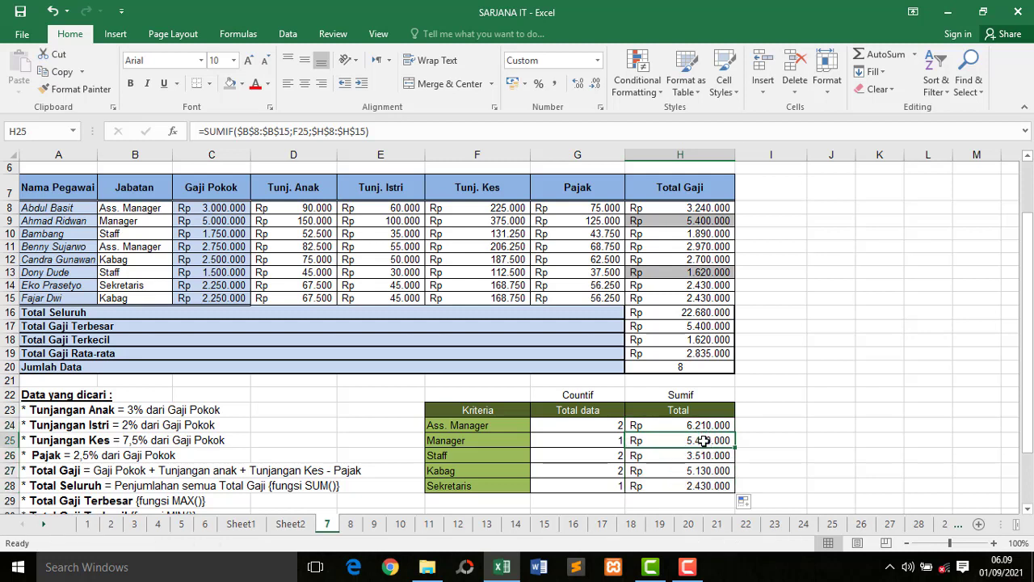
click(702, 426)
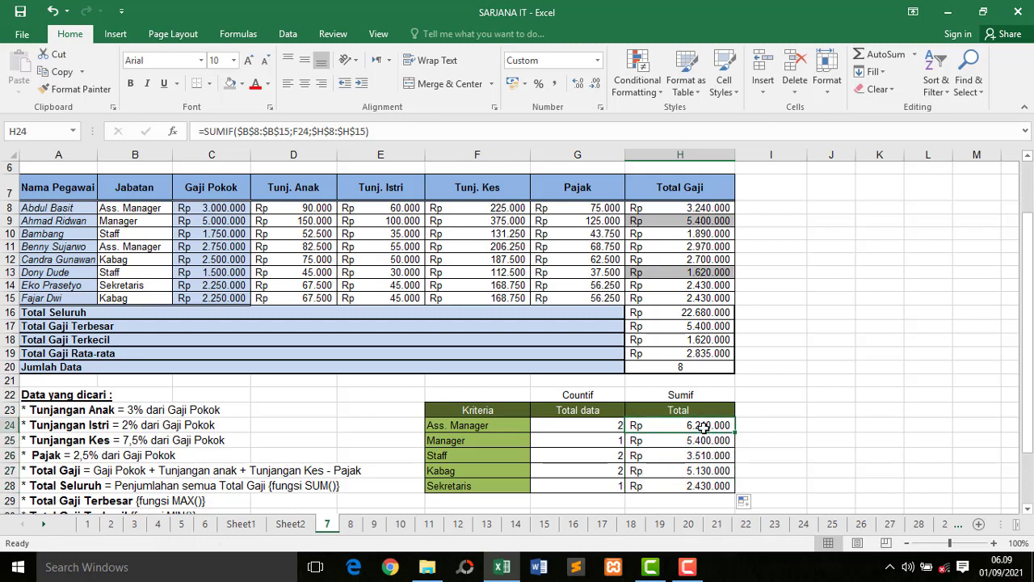
click(704, 438)
click(702, 438)
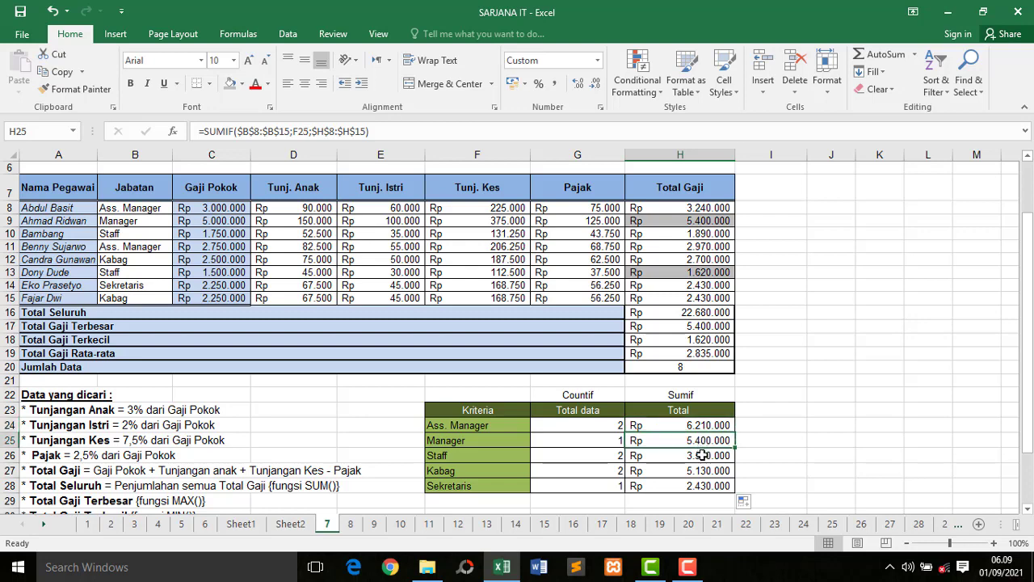
drag(1027, 274, 1028, 279)
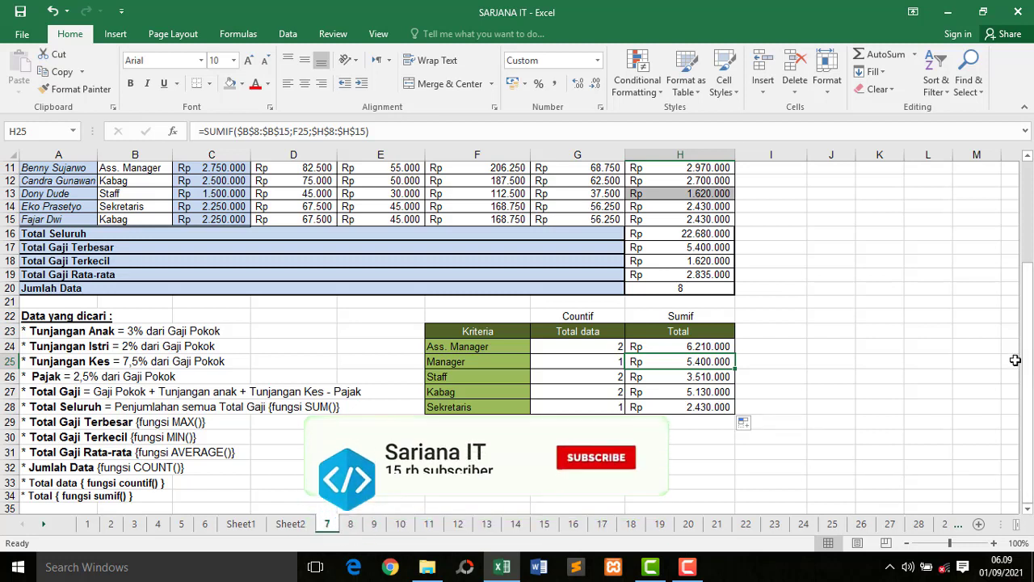
mouse_move(1027, 360)
mouse_down()
mouse_move(1030, 269)
mouse_move(1030, 363)
mouse_up()
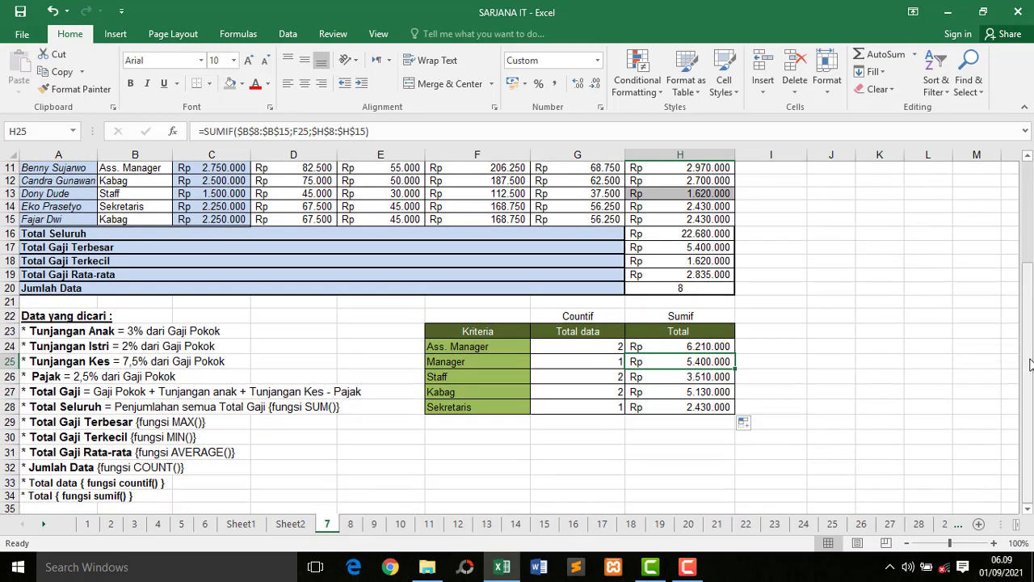
drag(1030, 363, 1030, 218)
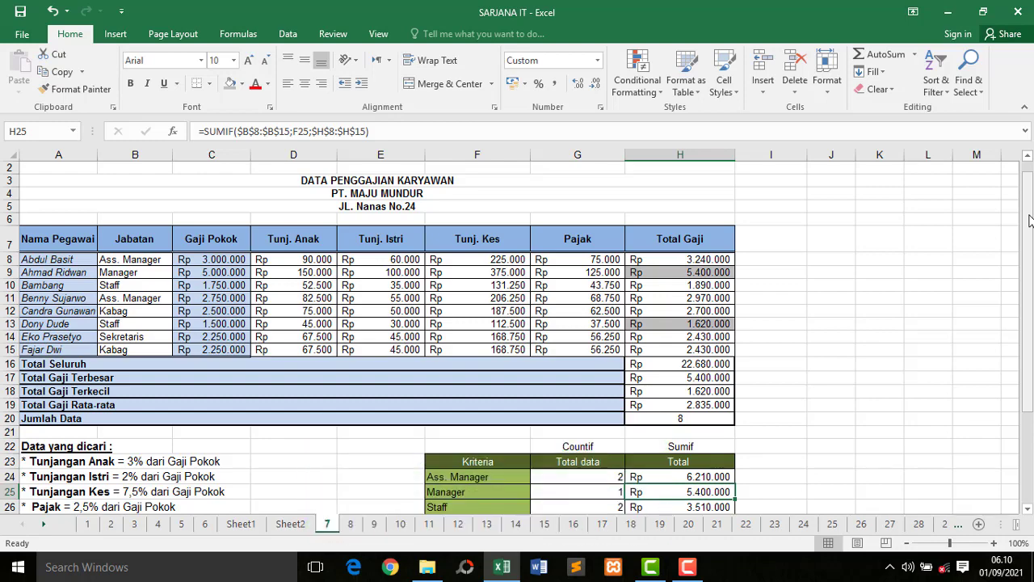
drag(1030, 220, 1031, 254)
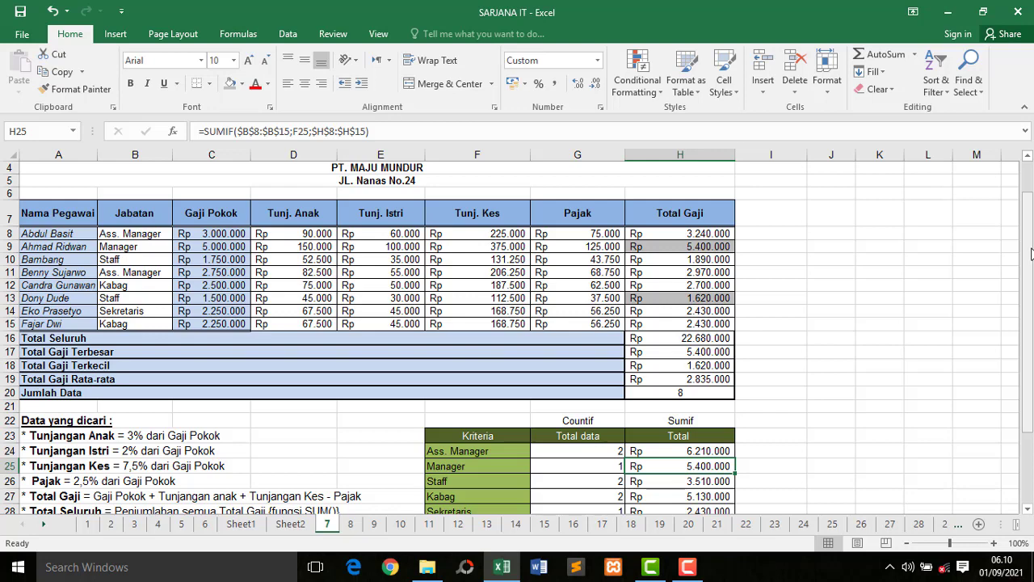
click(687, 567)
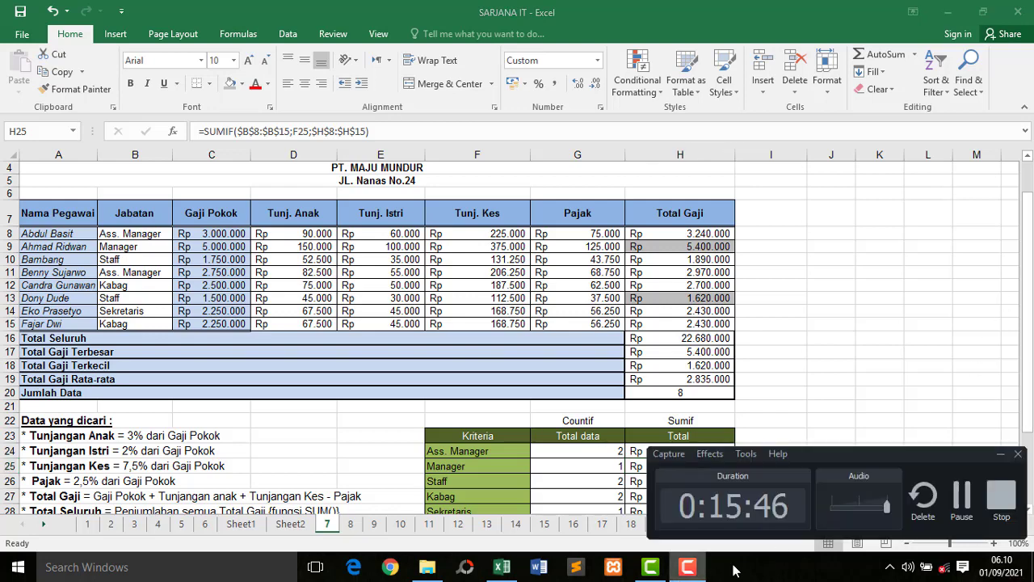